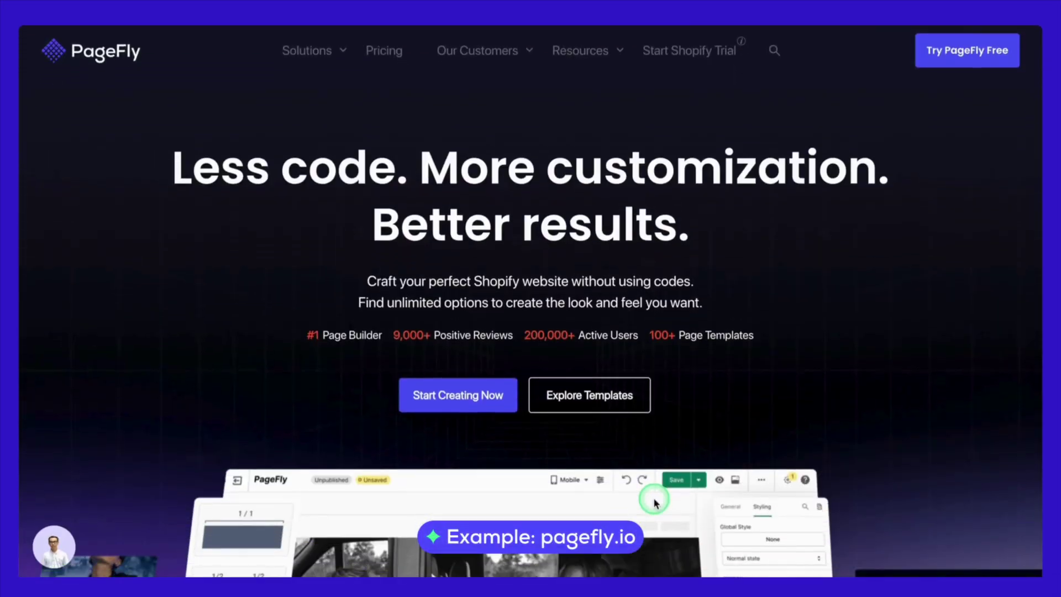
scroll(654, 494, down, 10)
scroll(654, 494, down, 15)
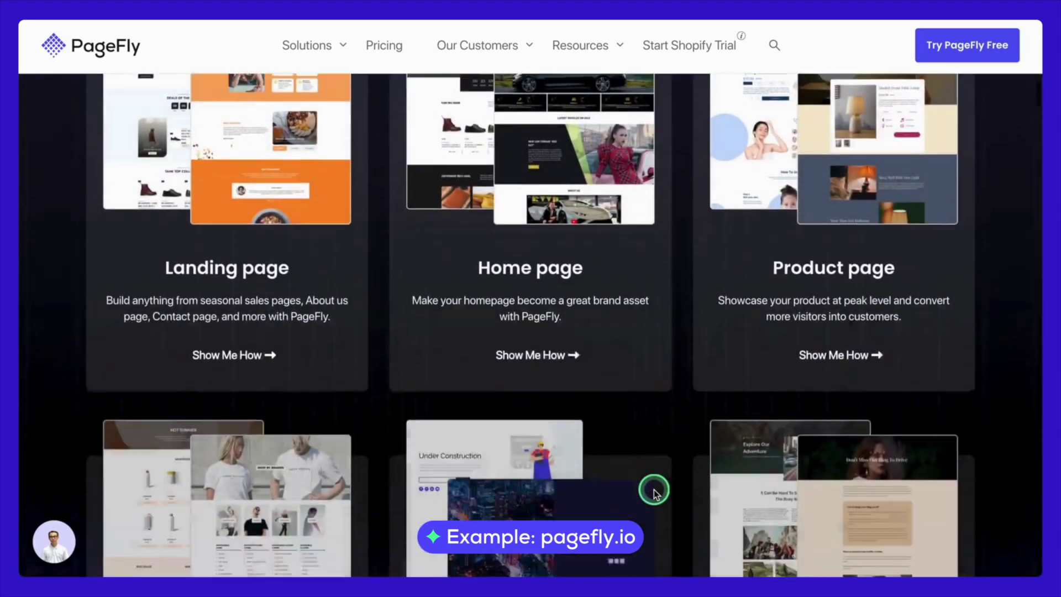
scroll(655, 489, down, 15)
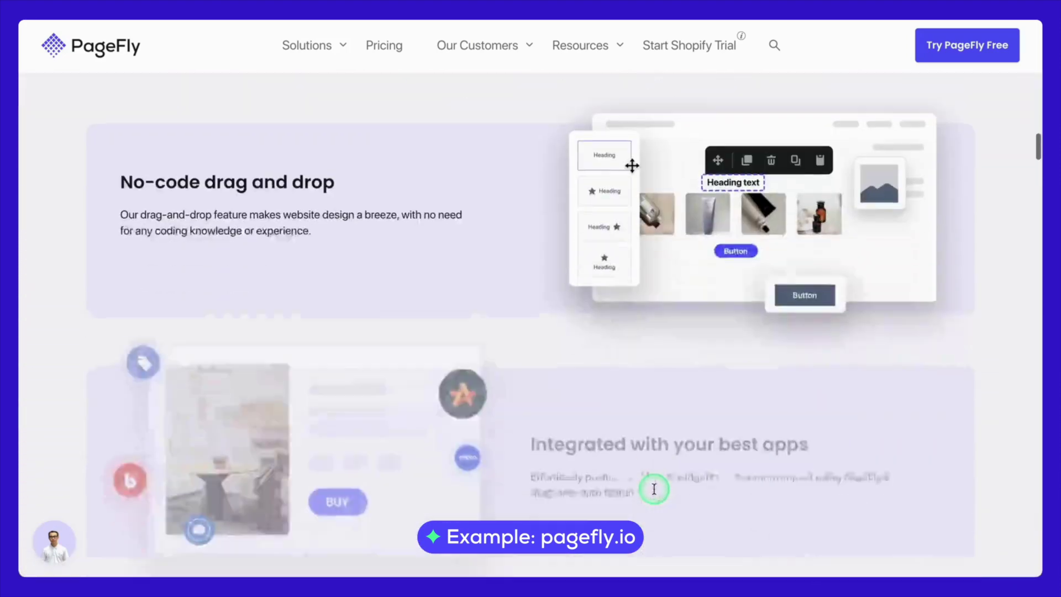
scroll(653, 491, down, 15)
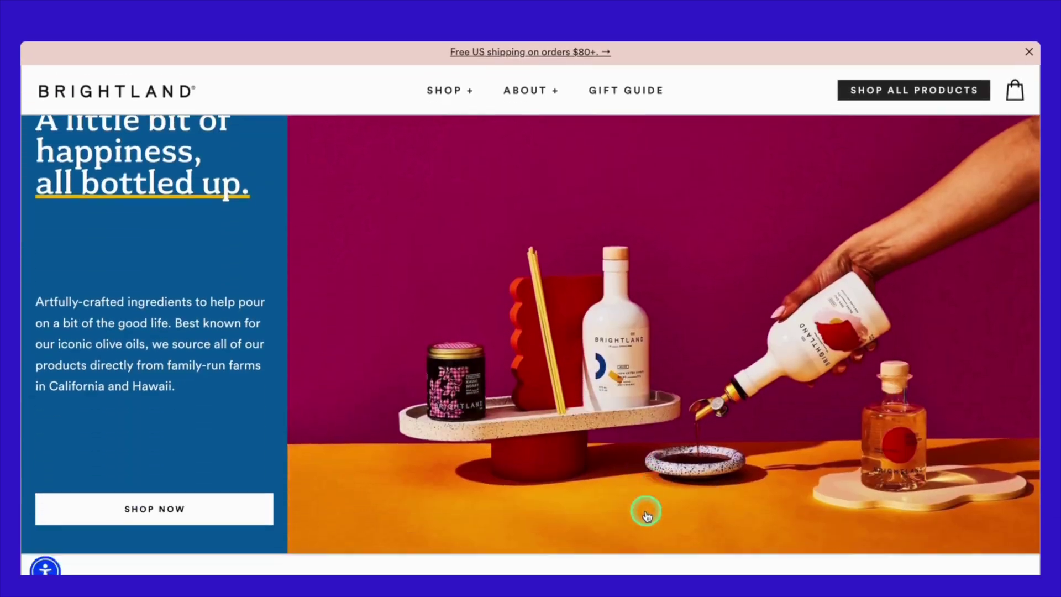
Scroll to Meet The Essential Capsule and highlight its heading and description paragraph
scroll(644, 492, down, 10)
scroll(647, 494, down, 8)
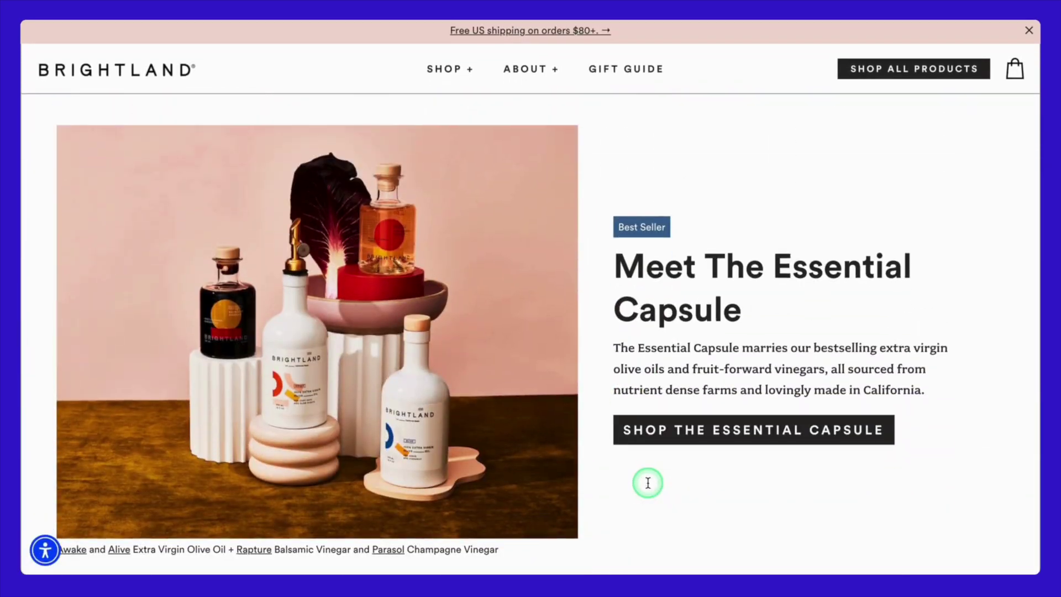
drag(727, 325, 633, 277)
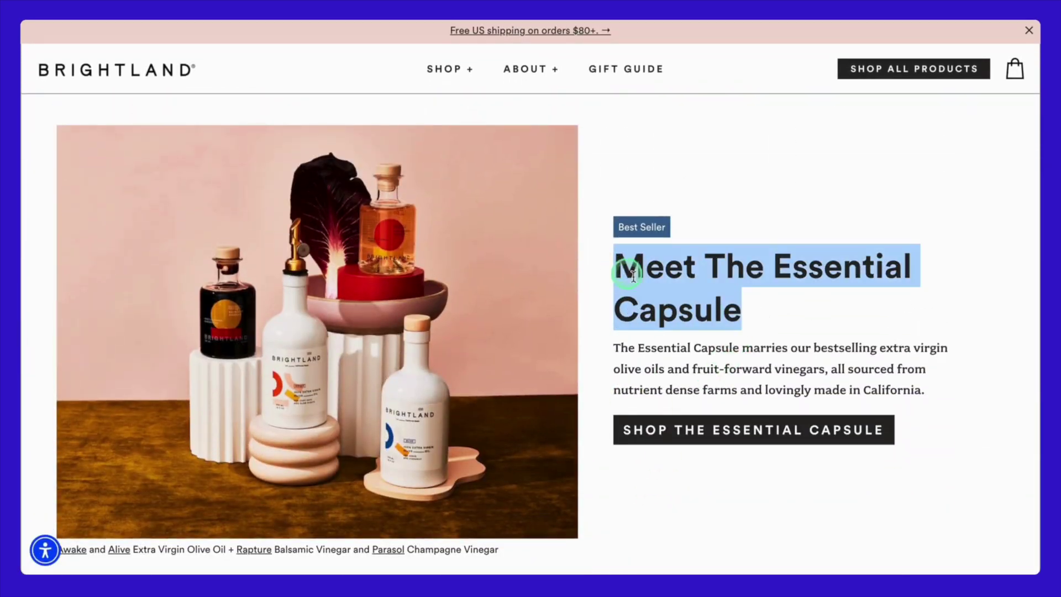
drag(923, 390, 619, 349)
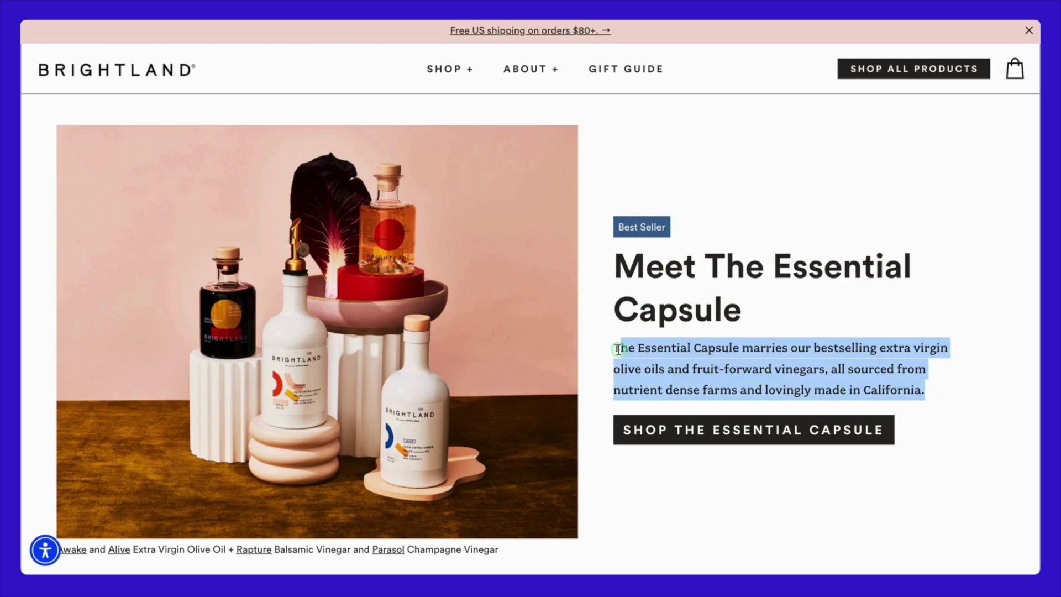
Scroll further down the homepage and open the Read All Reviews page
scroll(604, 490, down, 12)
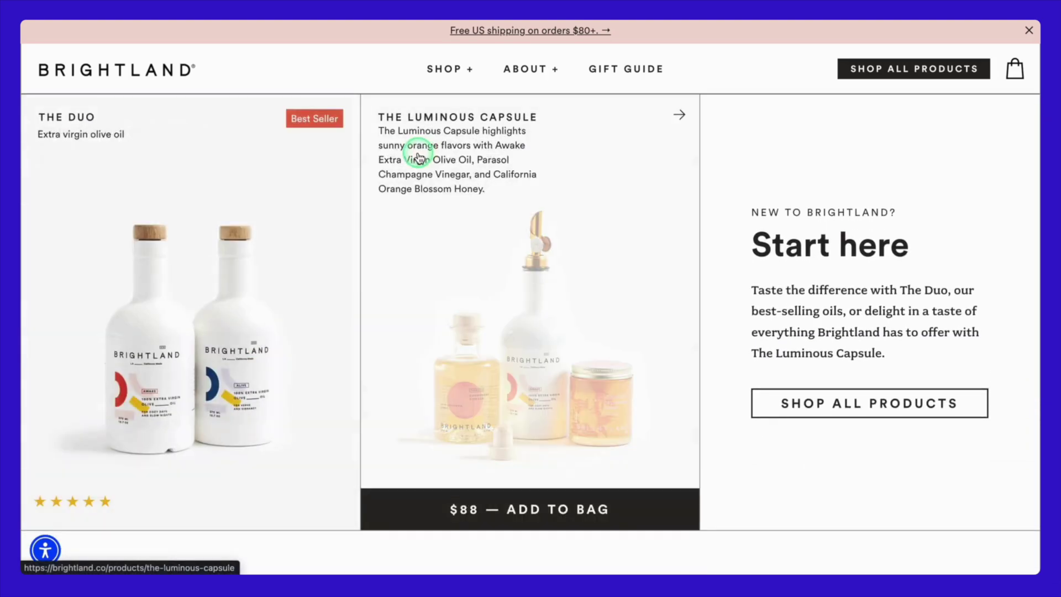
scroll(418, 157, down, 3)
scroll(418, 157, down, 3)
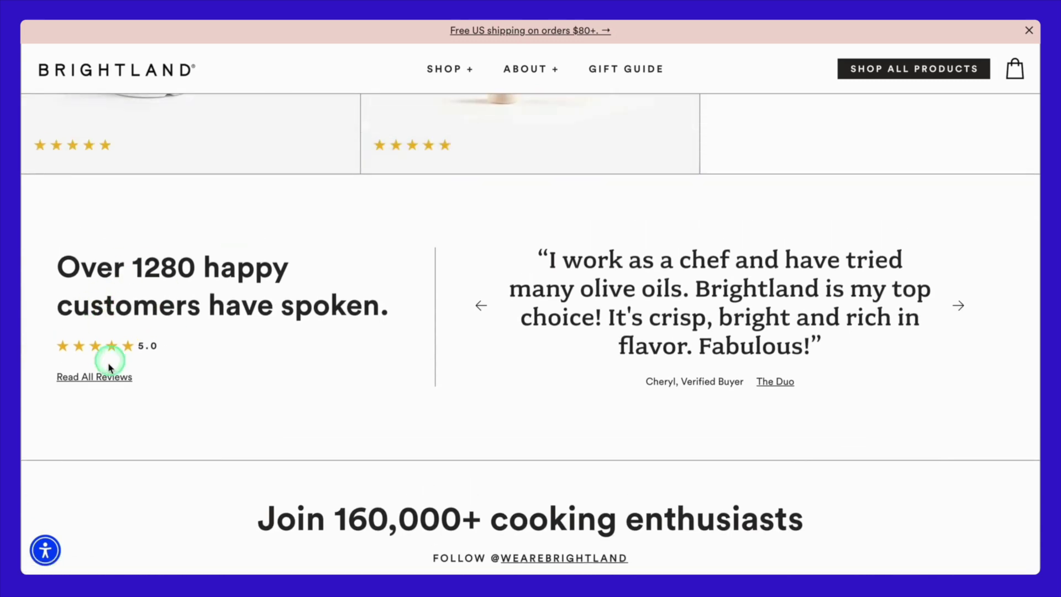
click(109, 380)
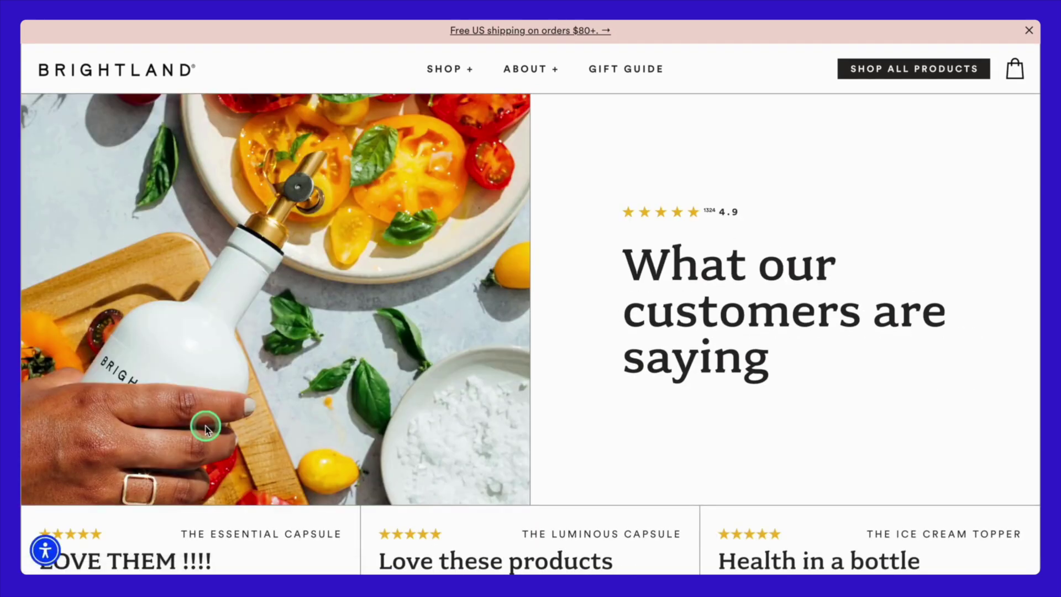
Scroll down through the customer reviews
scroll(206, 428, down, 7)
scroll(205, 428, down, 10)
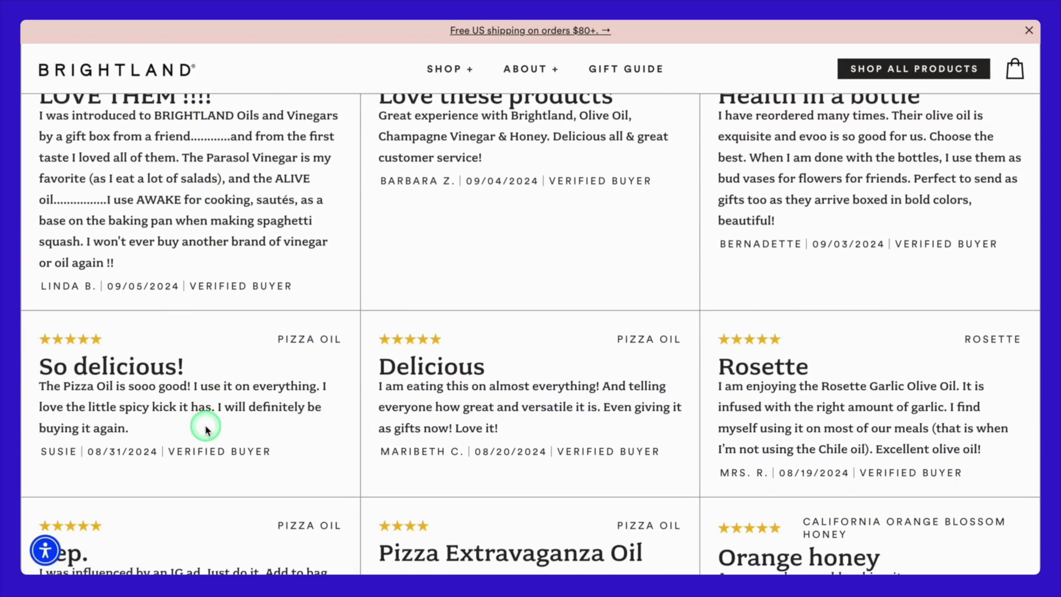
scroll(206, 430, down, 9)
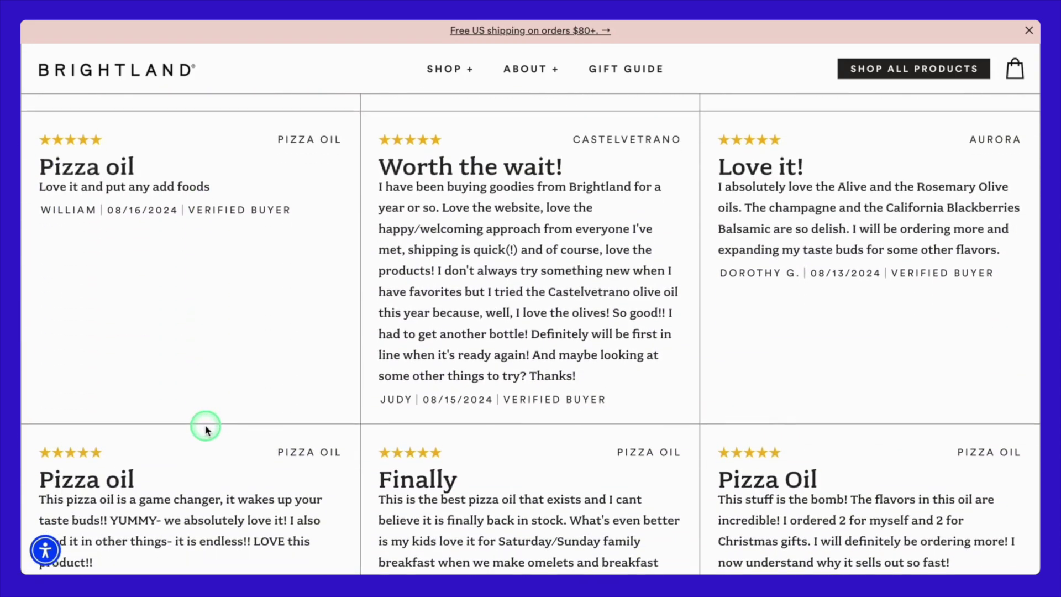
scroll(206, 429, down, 12)
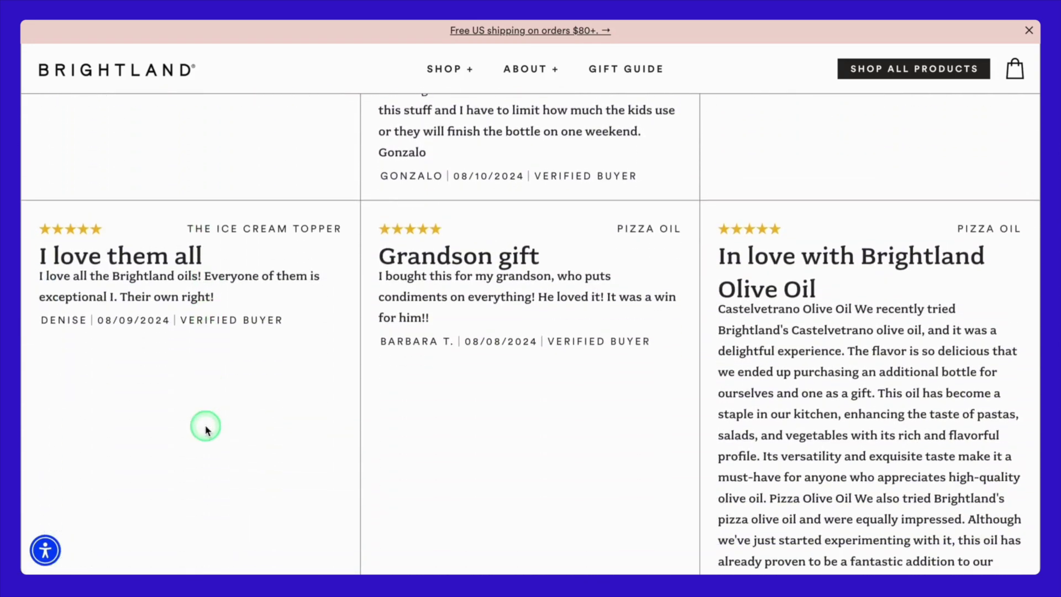
scroll(207, 428, down, 11)
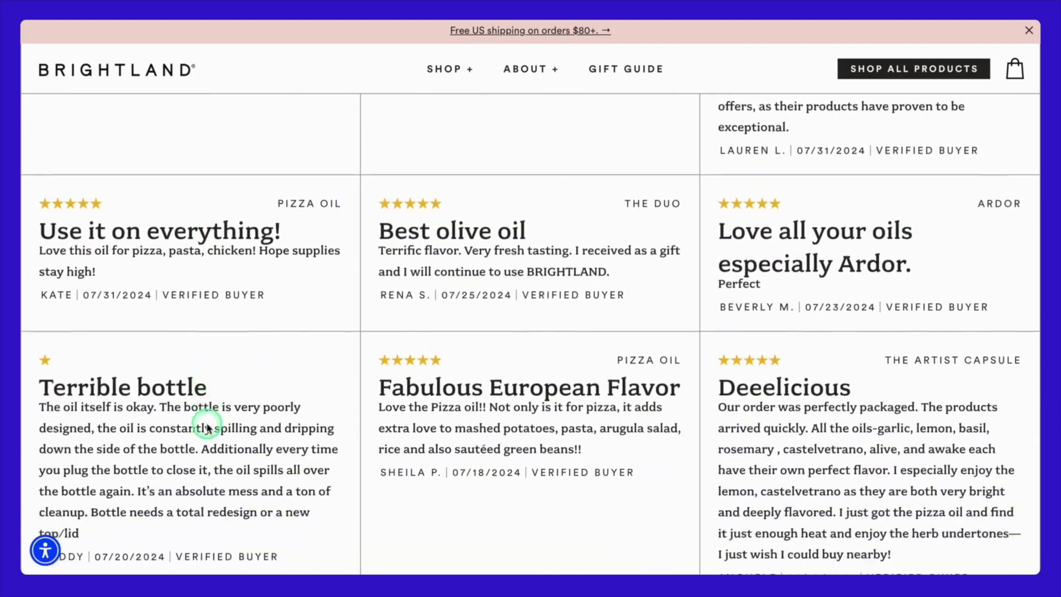
scroll(206, 423, down, 4)
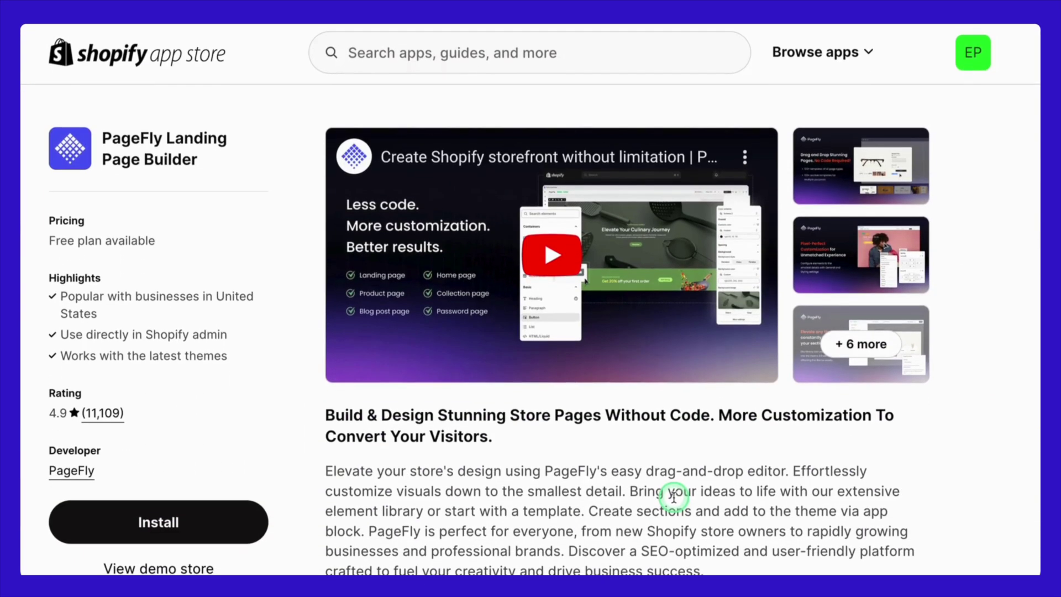
scroll(650, 488, down, 5)
scroll(649, 488, down, 10)
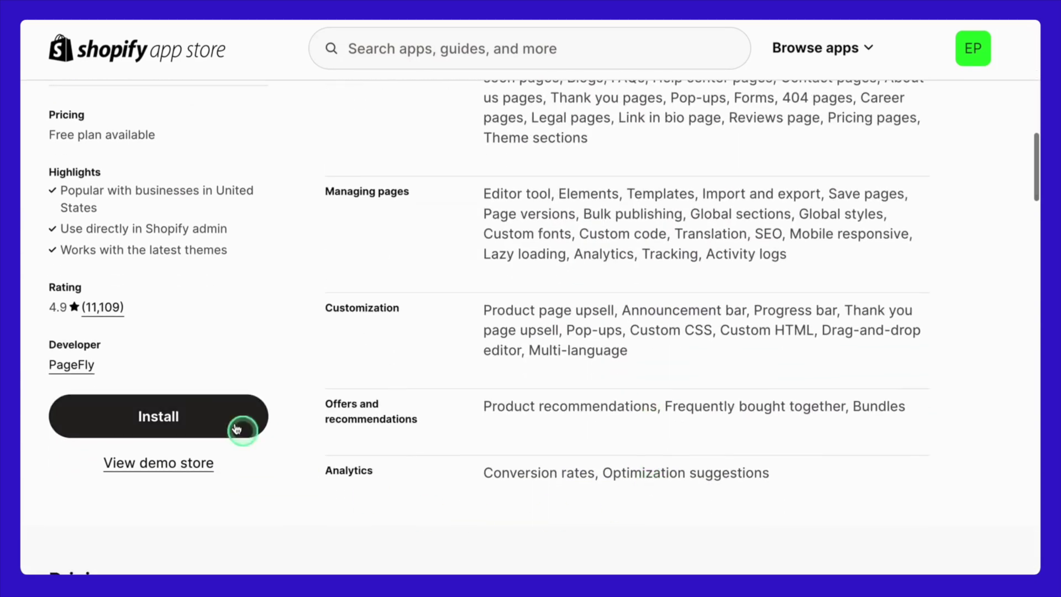
click(113, 311)
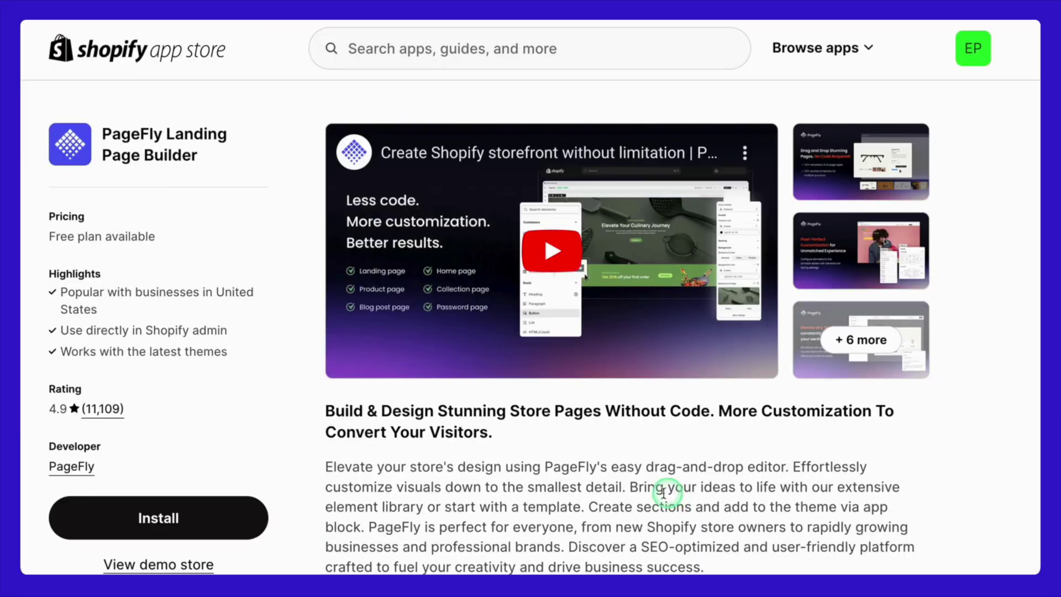
click(239, 529)
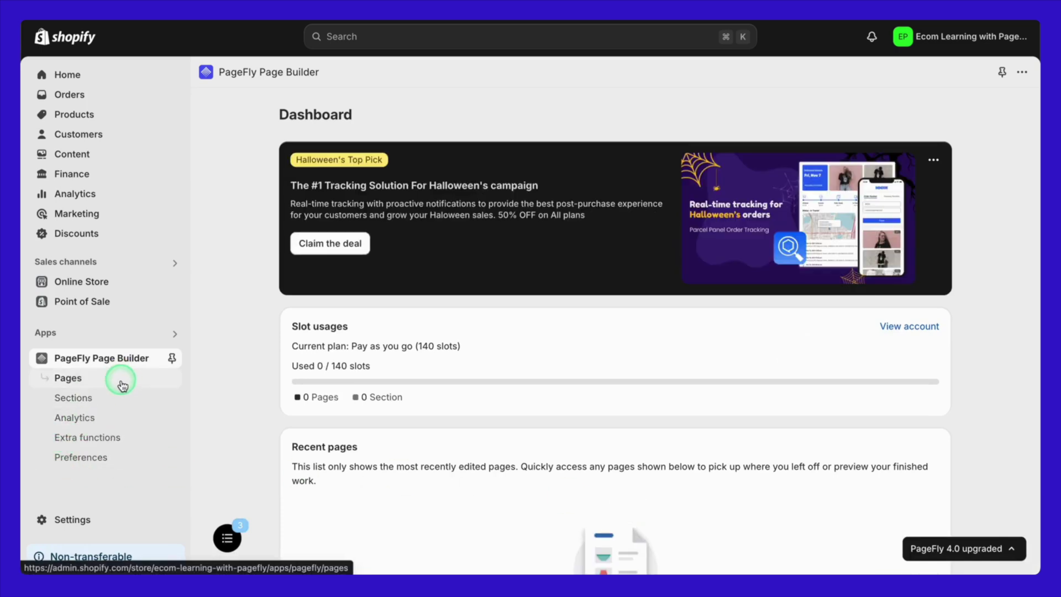
Create a blank Home page from the PageFly Pages list
click(127, 389)
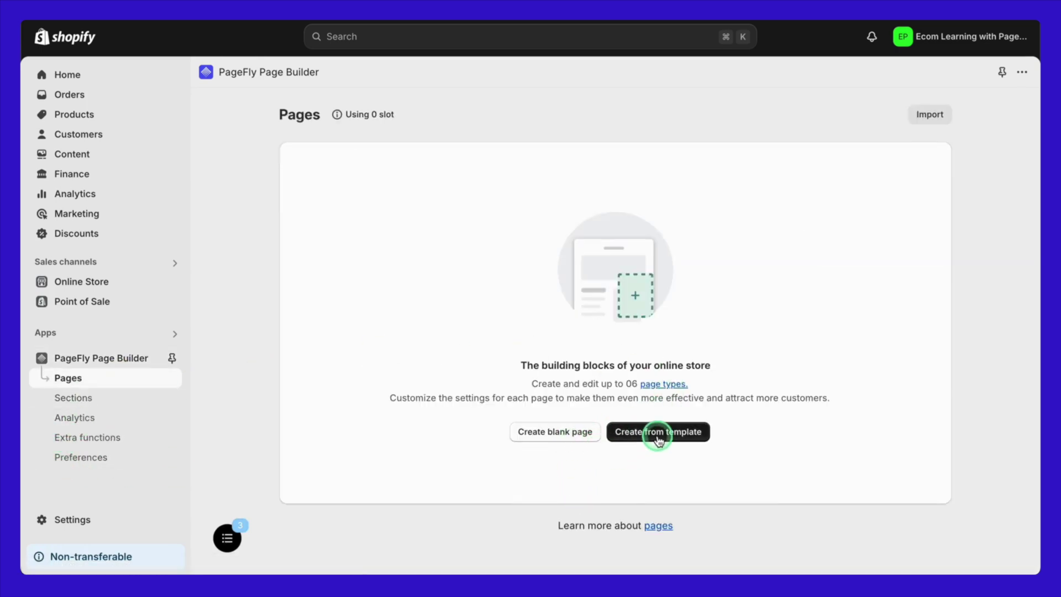
click(561, 438)
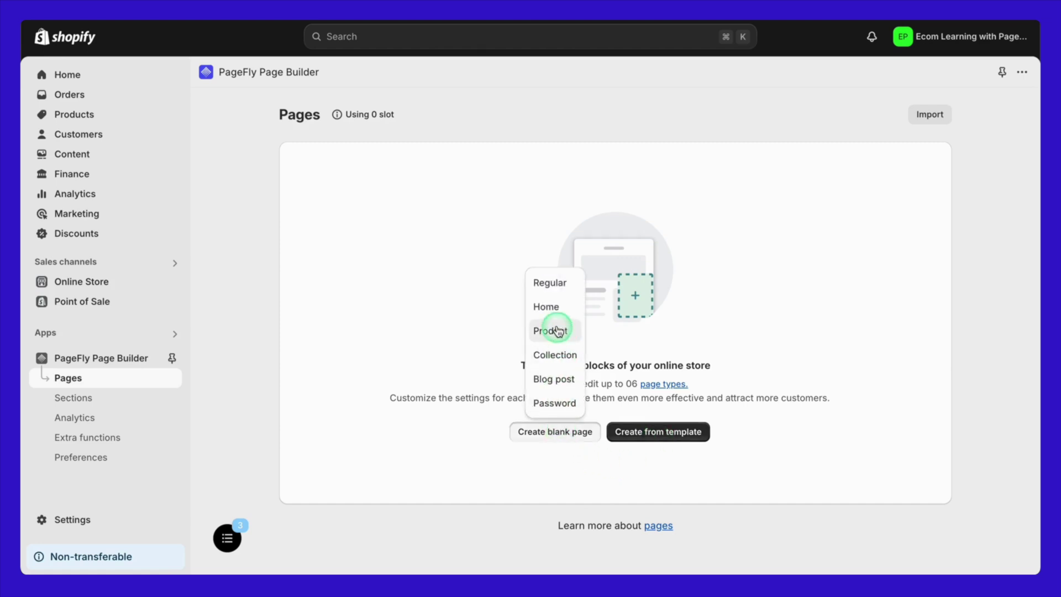
click(553, 307)
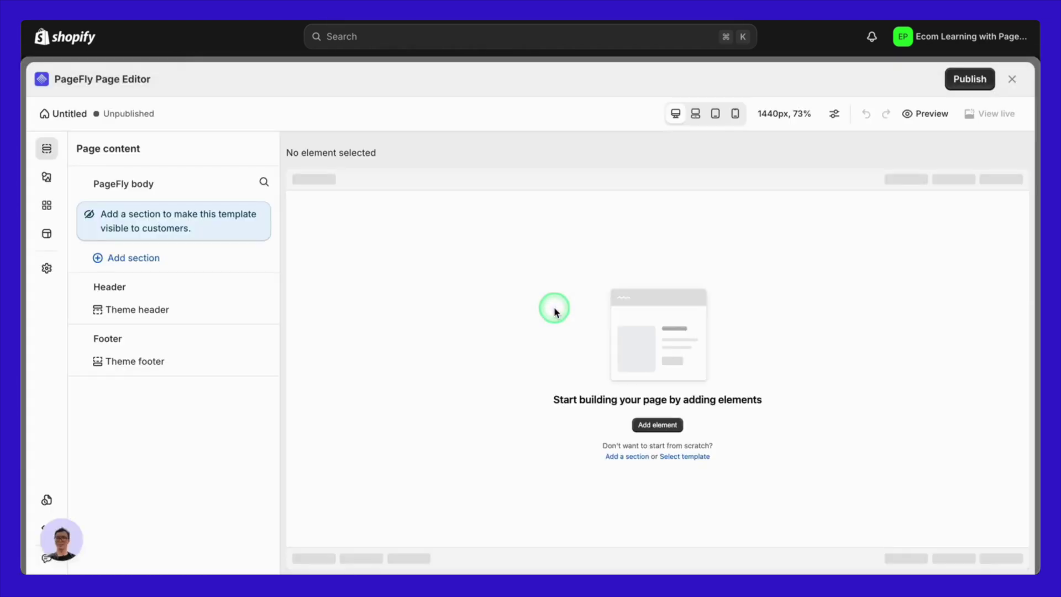
Look at Elements and Page settings, then bring up the Page templates gallery
click(47, 179)
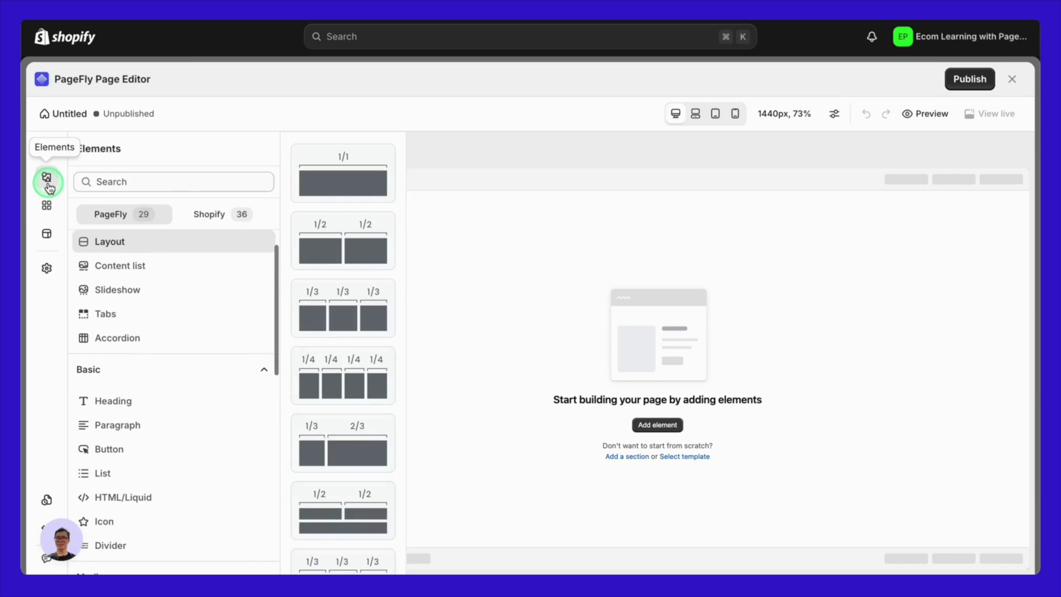
click(46, 268)
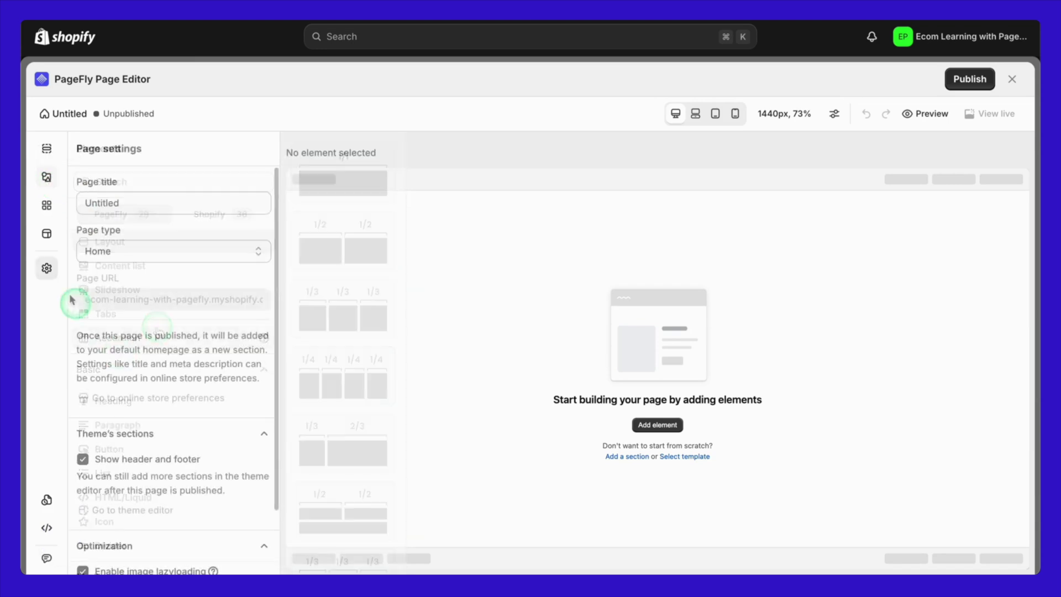
click(47, 235)
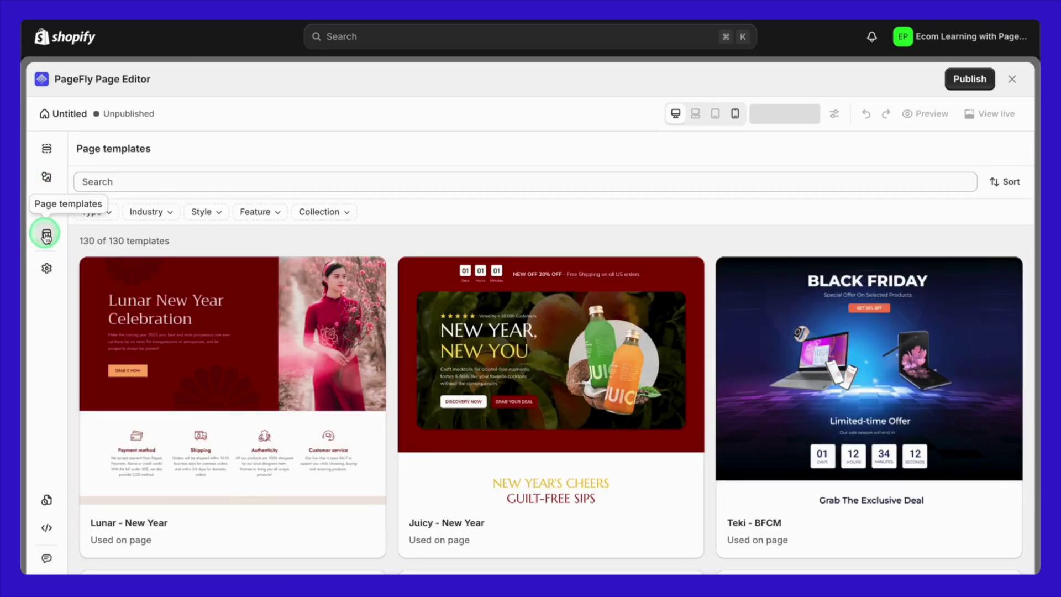
Browse the template gallery and its Type, Industry, Style, Feature and Collection filters
scroll(333, 439, down, 15)
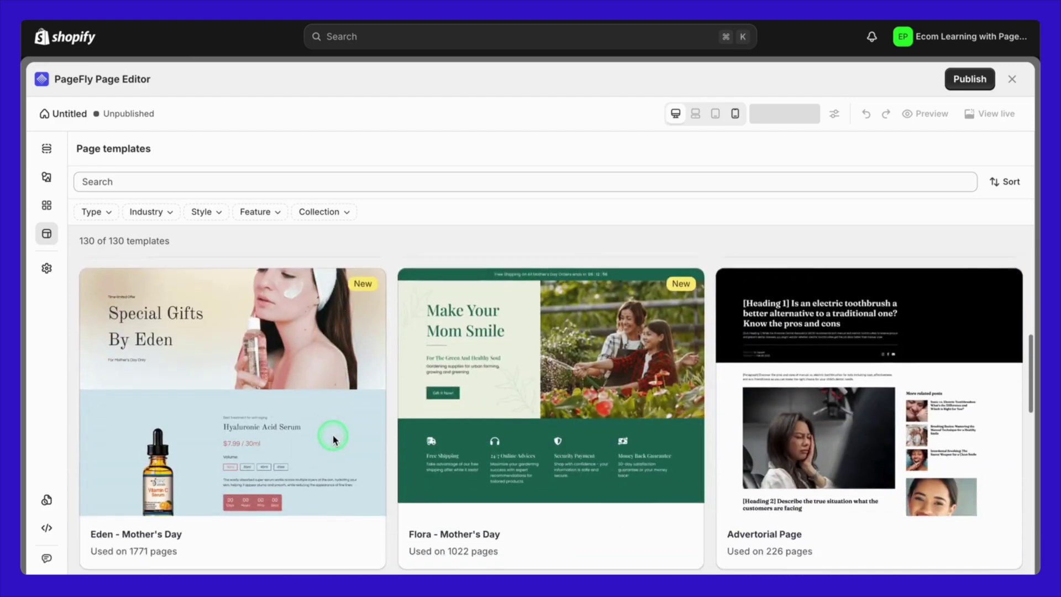
scroll(333, 439, down, 10)
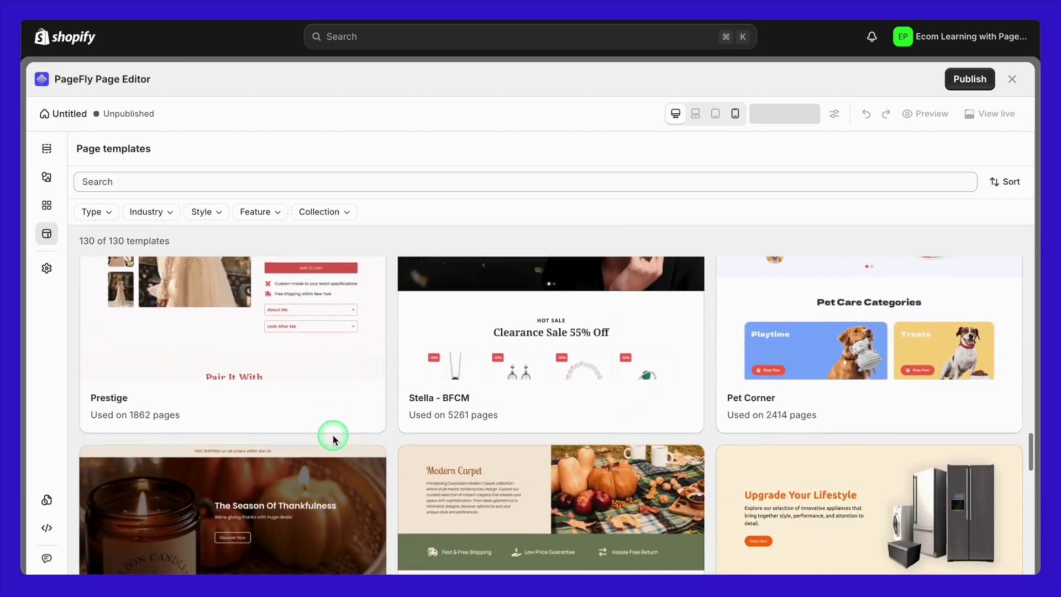
scroll(333, 438, down, 8)
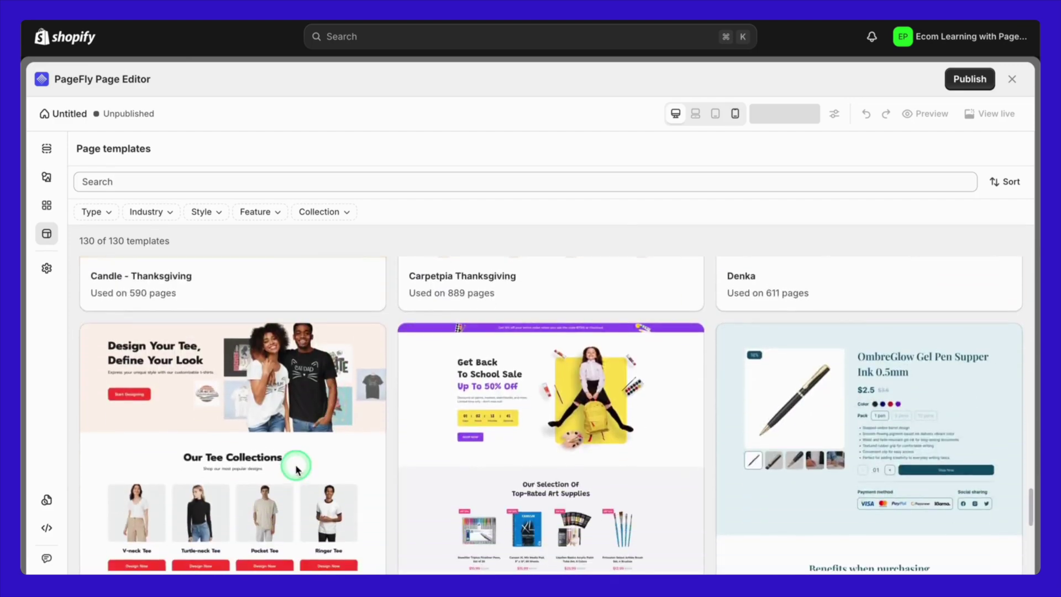
scroll(295, 468, down, 1)
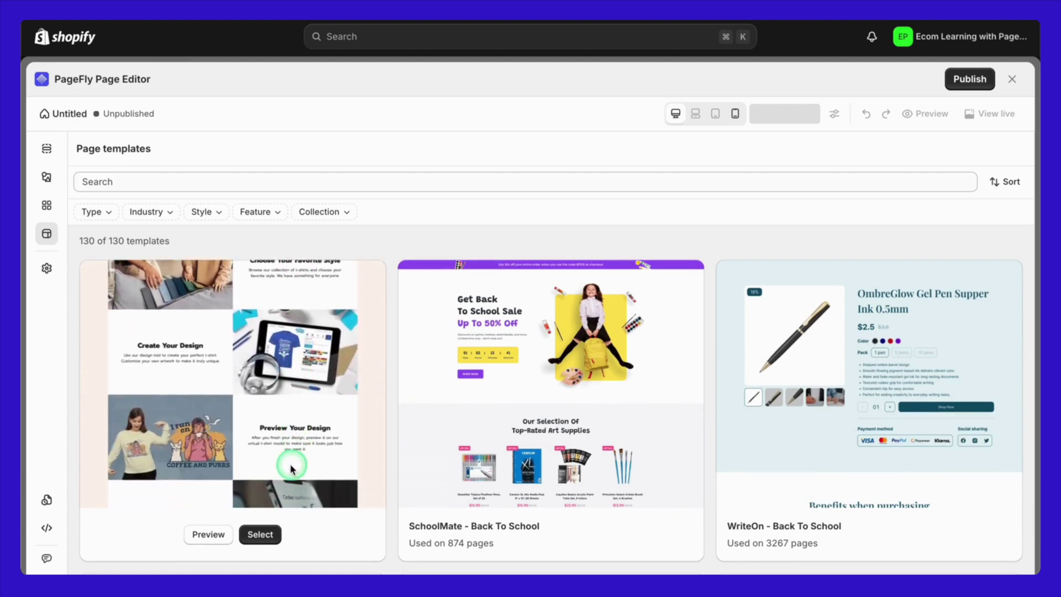
click(109, 215)
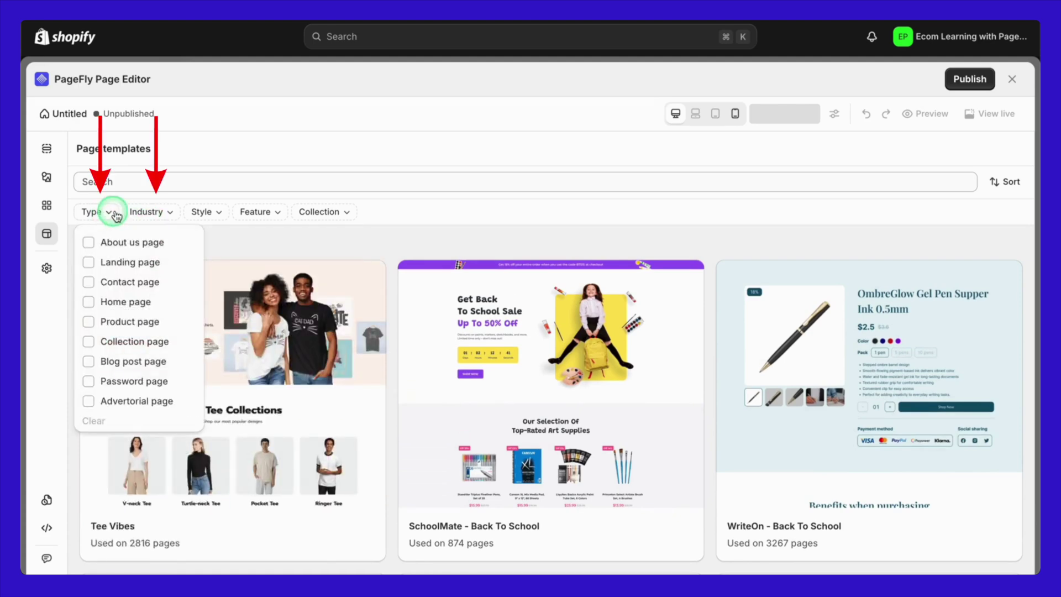
click(133, 215)
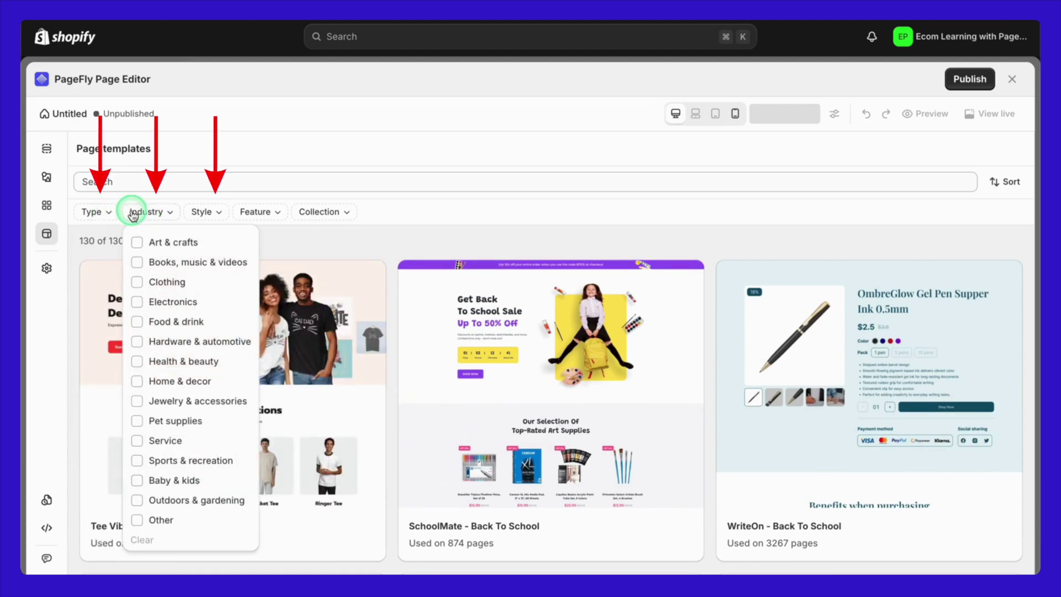
click(207, 219)
click(257, 220)
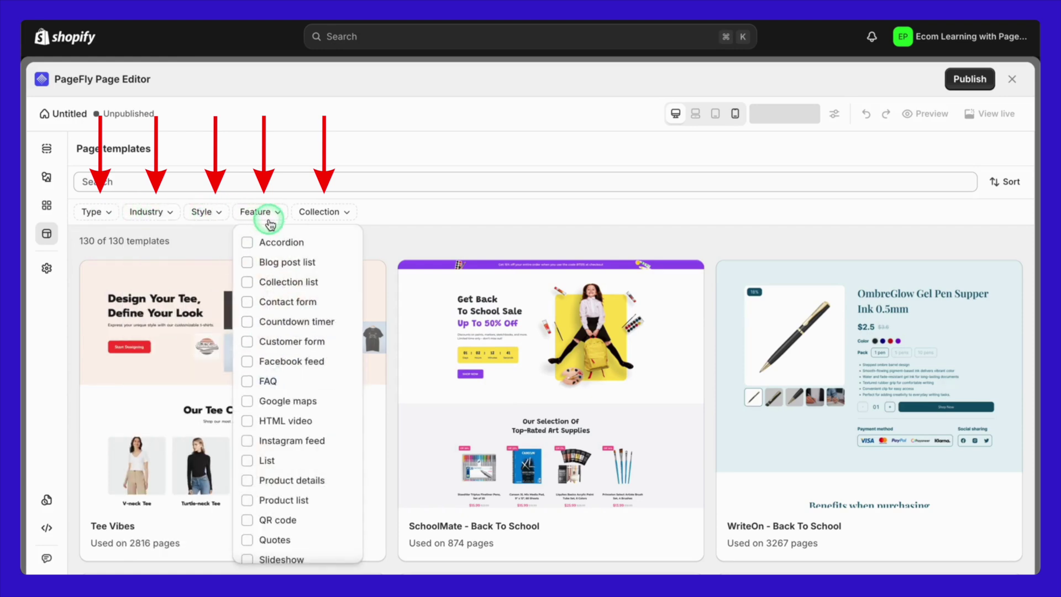
click(314, 216)
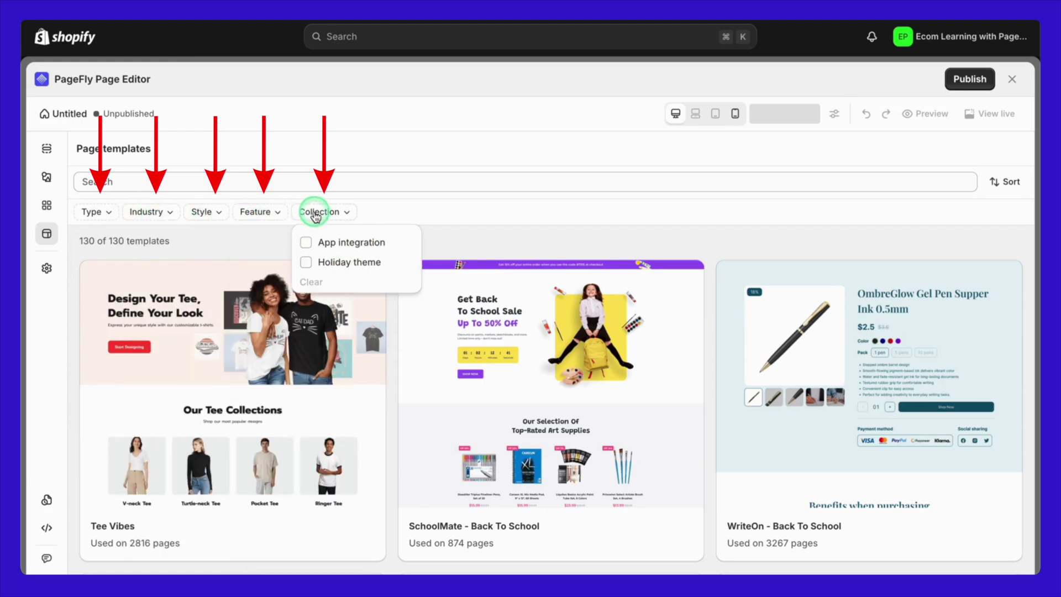
click(232, 241)
click(151, 214)
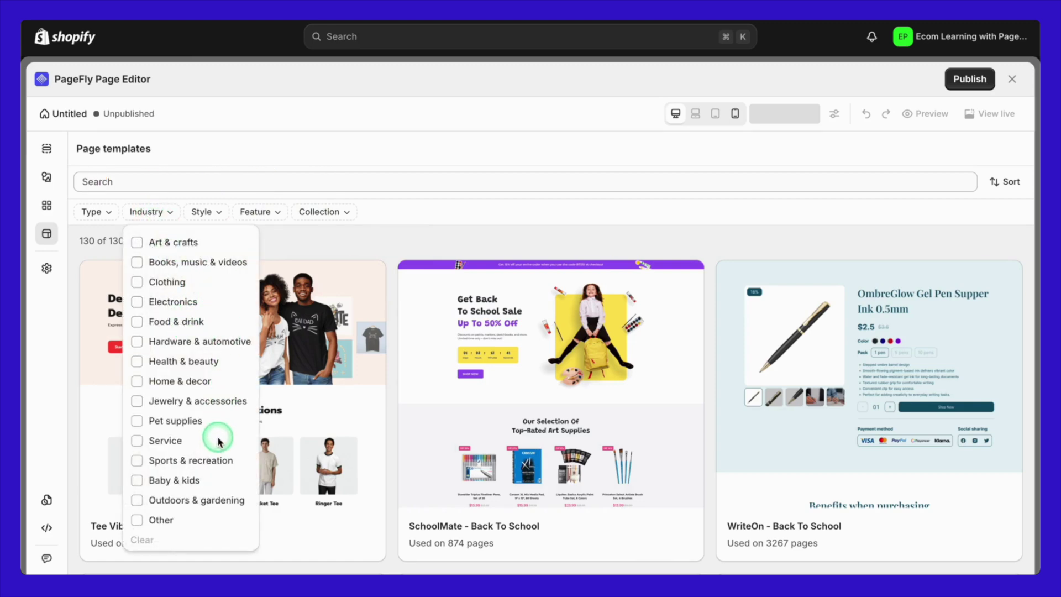
click(104, 217)
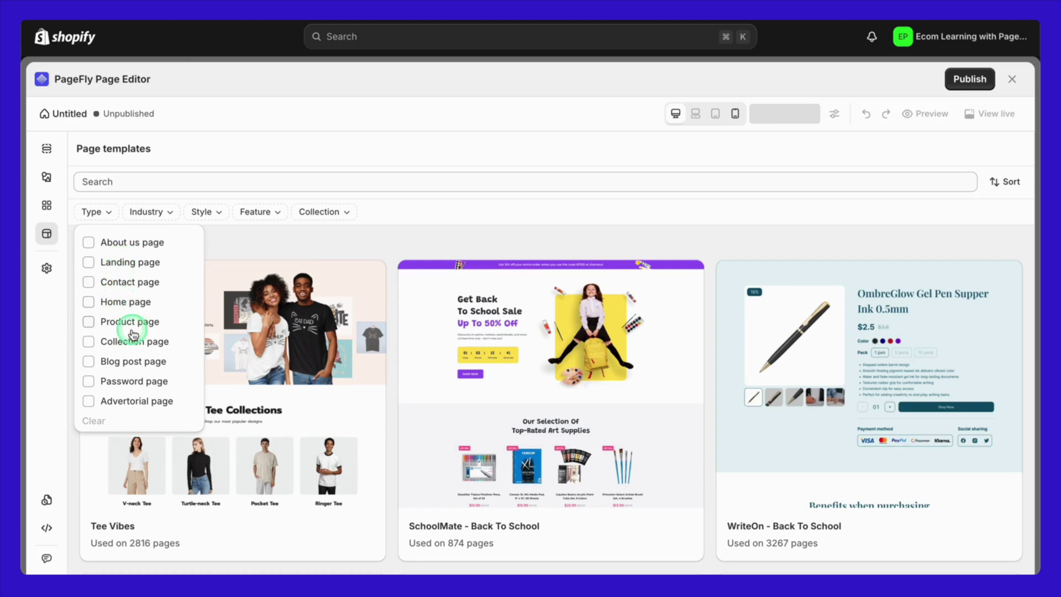
Filter templates to Type > Landing page (27 of 130) and scroll the results
click(142, 270)
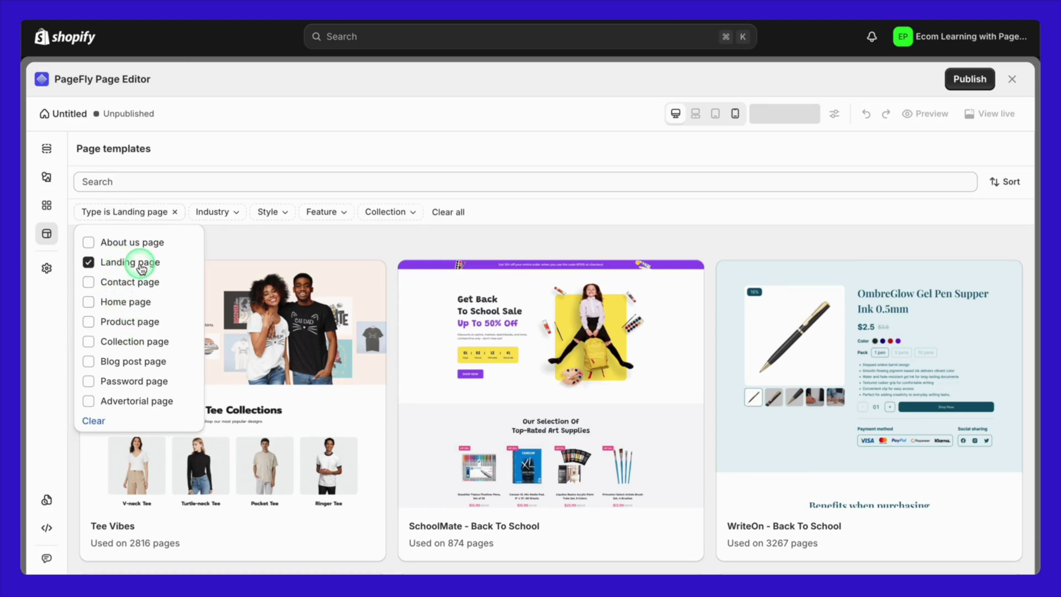
click(386, 254)
scroll(403, 452, down, 3)
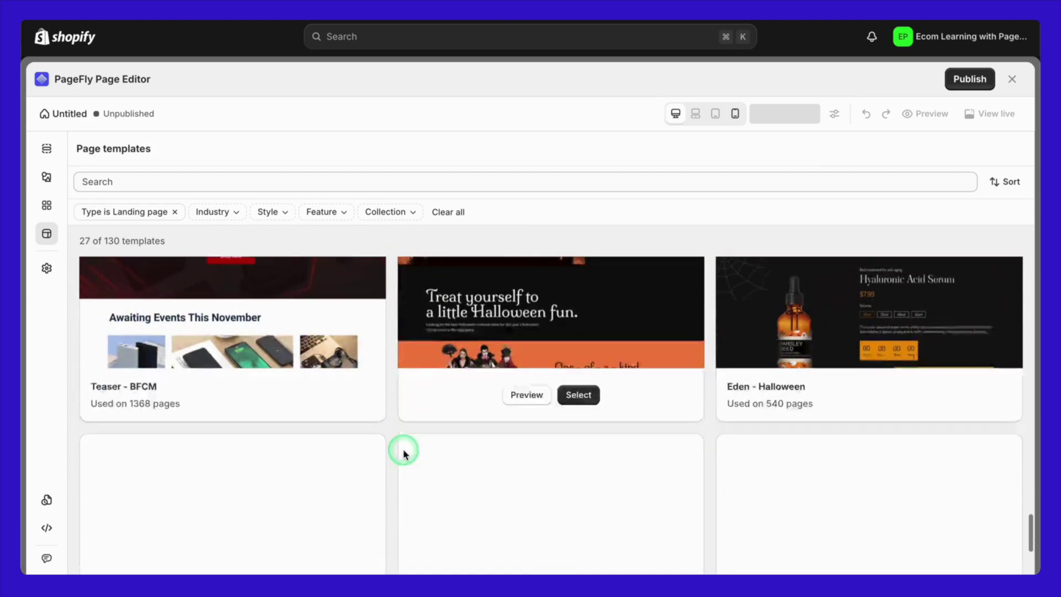
scroll(404, 452, down, 10)
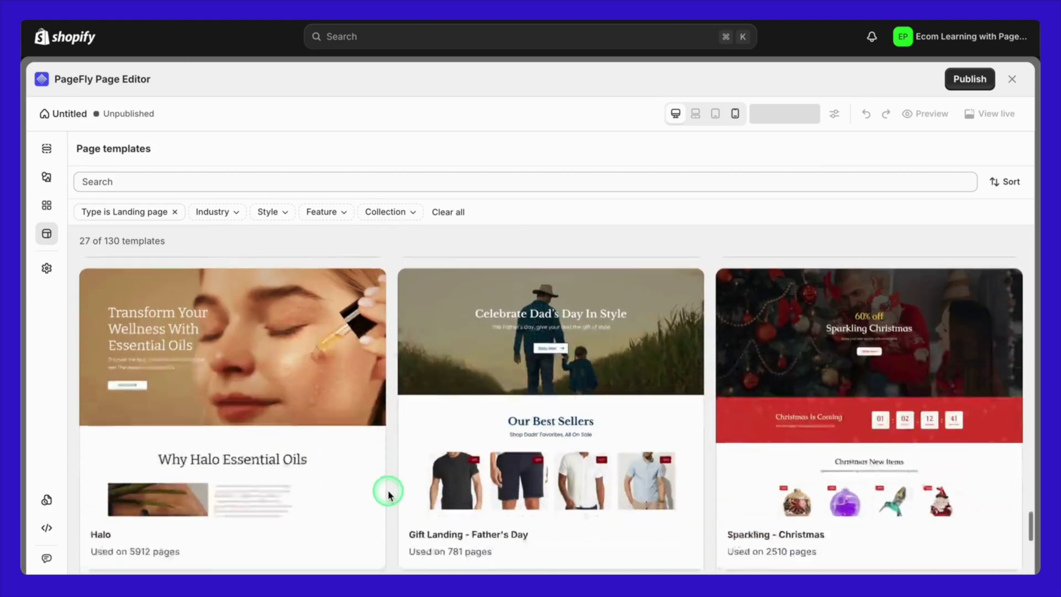
scroll(389, 494, down, 5)
scroll(388, 494, up, 10)
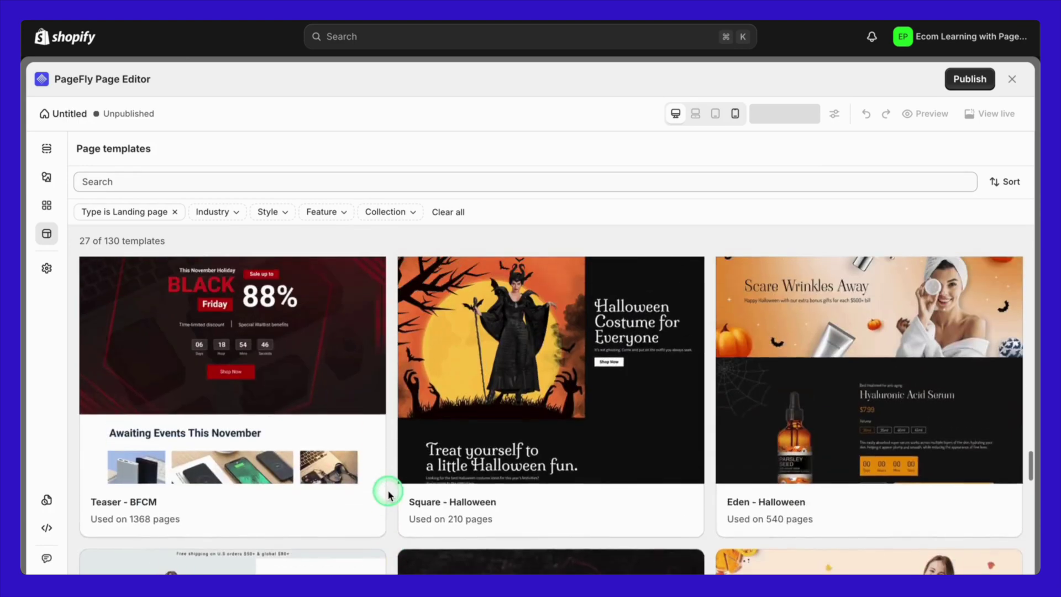
scroll(389, 494, down, 15)
scroll(390, 492, up, 2)
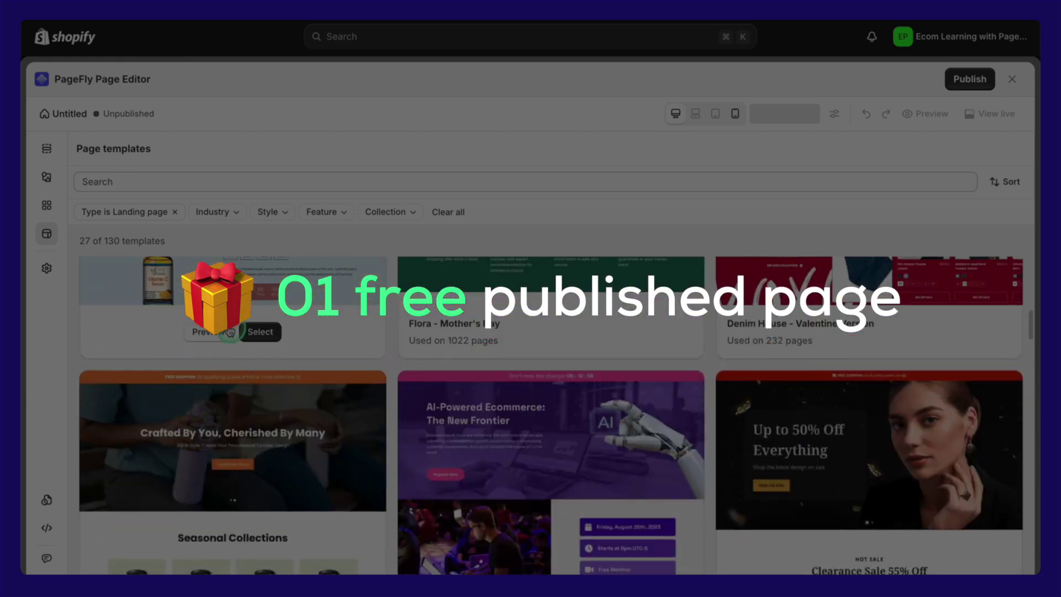
Add Home page templates to the Type filter alongside Landing page
click(156, 217)
click(139, 310)
click(396, 298)
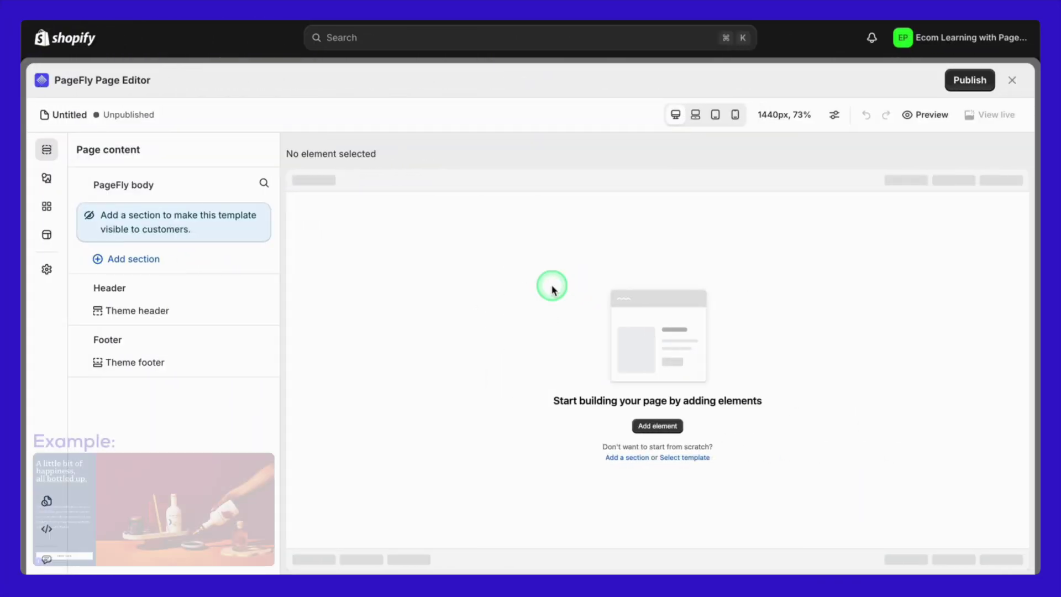
Add a 1/2 two-column row and drop an Image element into its right column
click(46, 177)
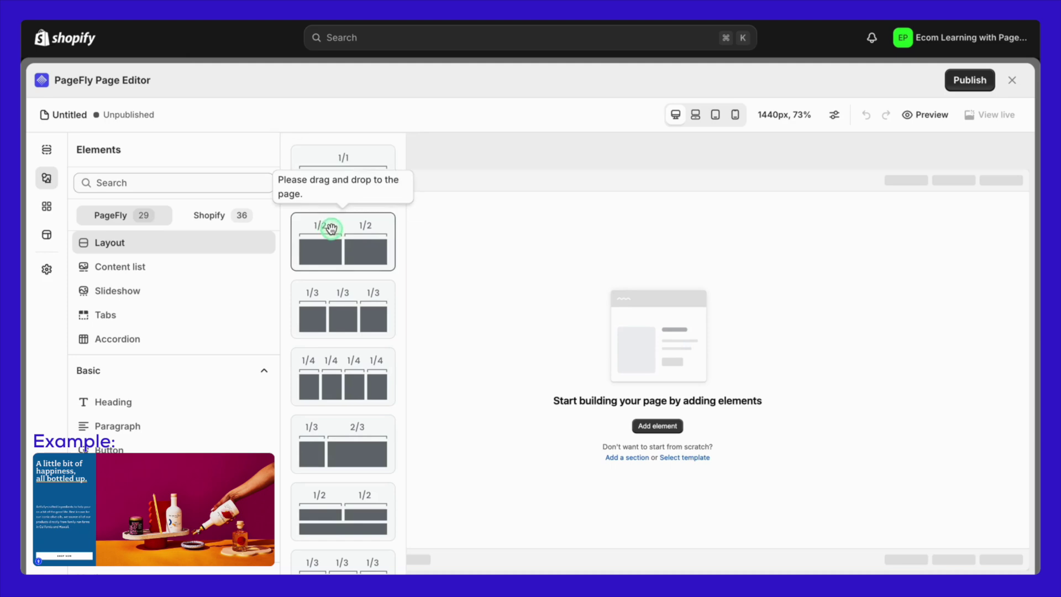
drag(332, 228, 521, 296)
click(46, 177)
click(69, 187)
text(ima)
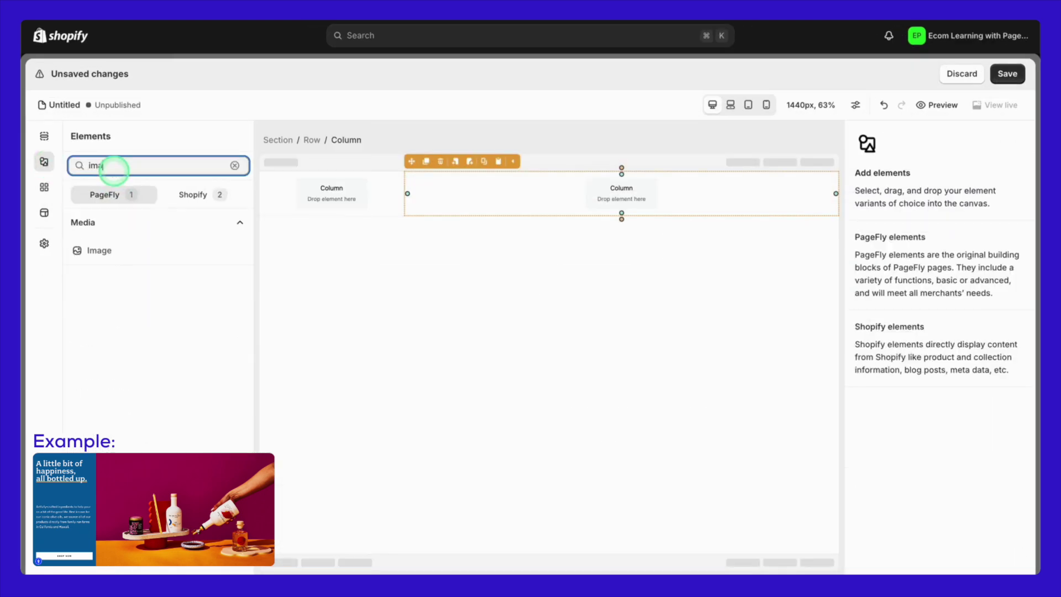
text(ge)
drag(132, 247, 621, 198)
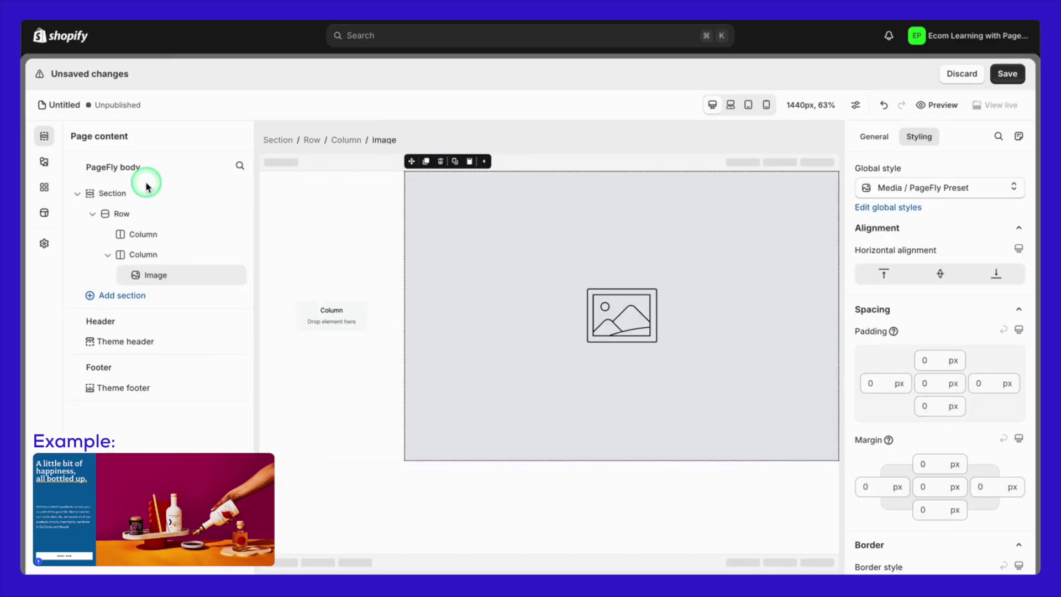
Place a Heading, Paragraph and Button stacked in the left column
click(44, 162)
click(135, 168)
text(heading)
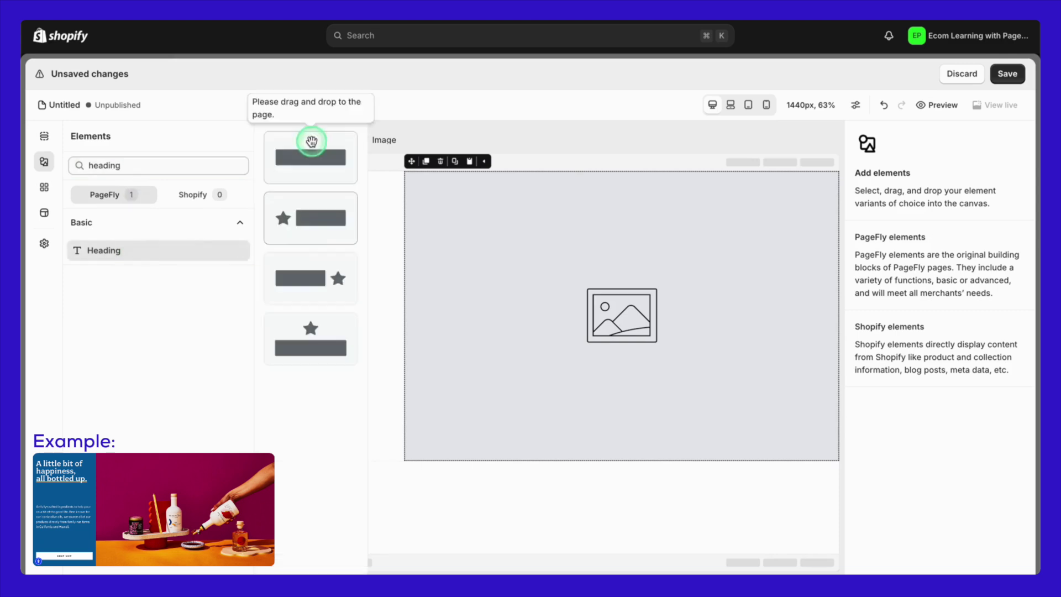
drag(312, 142, 367, 177)
click(44, 161)
mouse_move(108, 219)
drag(295, 152, 370, 291)
click(44, 162)
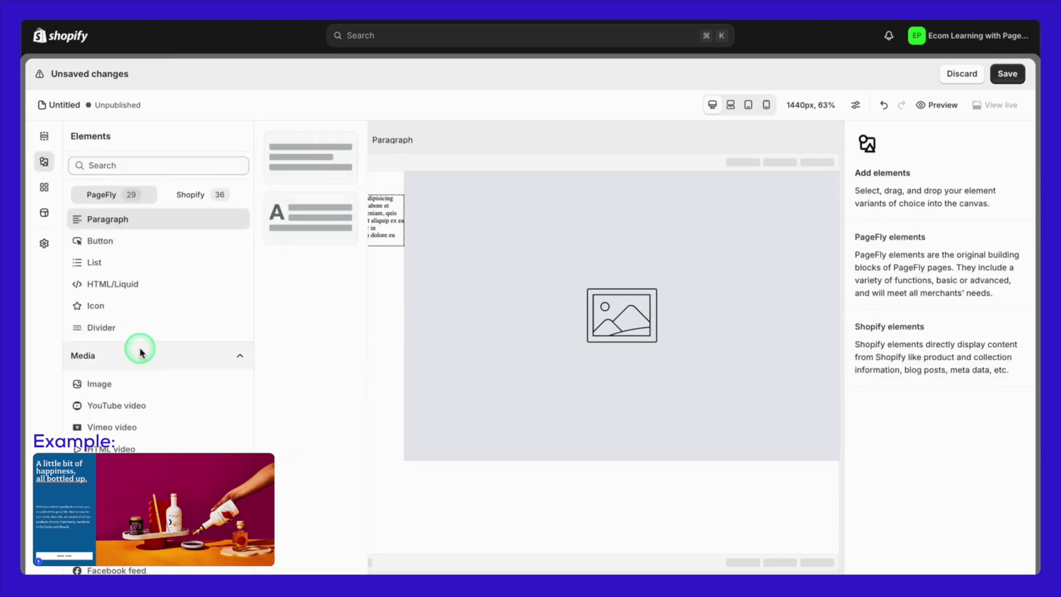
mouse_move(119, 271)
drag(308, 156, 396, 360)
Set the right-column image to the skier photo and view its styling options
click(412, 359)
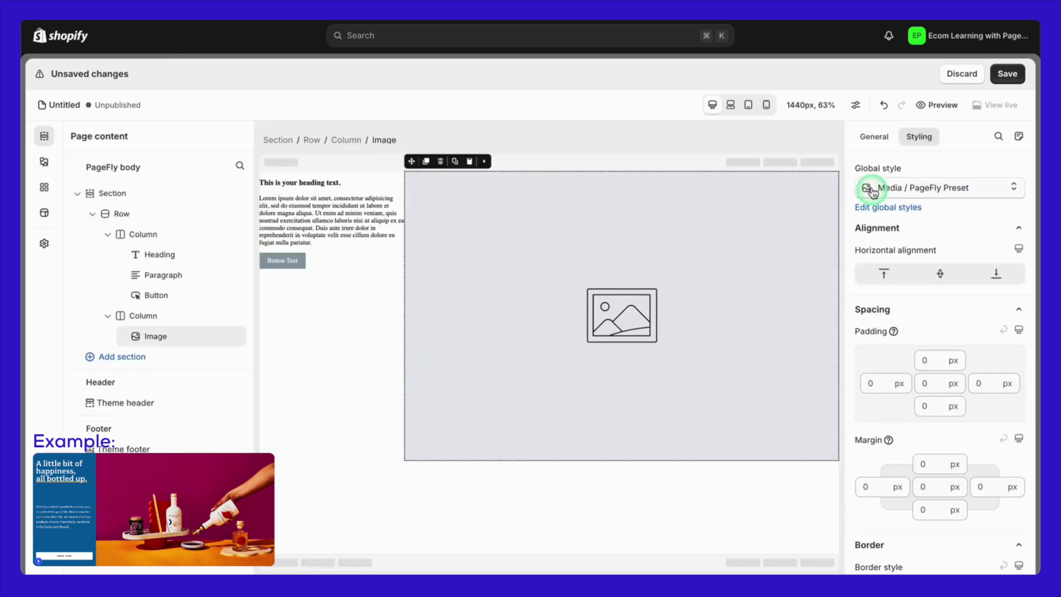
click(872, 191)
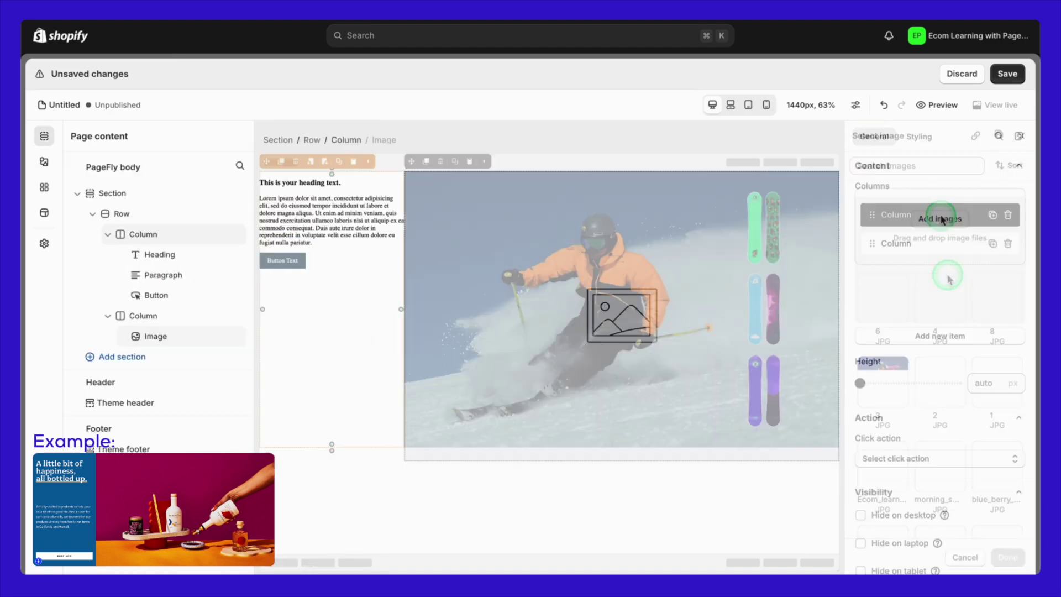
click(946, 210)
click(919, 137)
scroll(890, 421, down, 10)
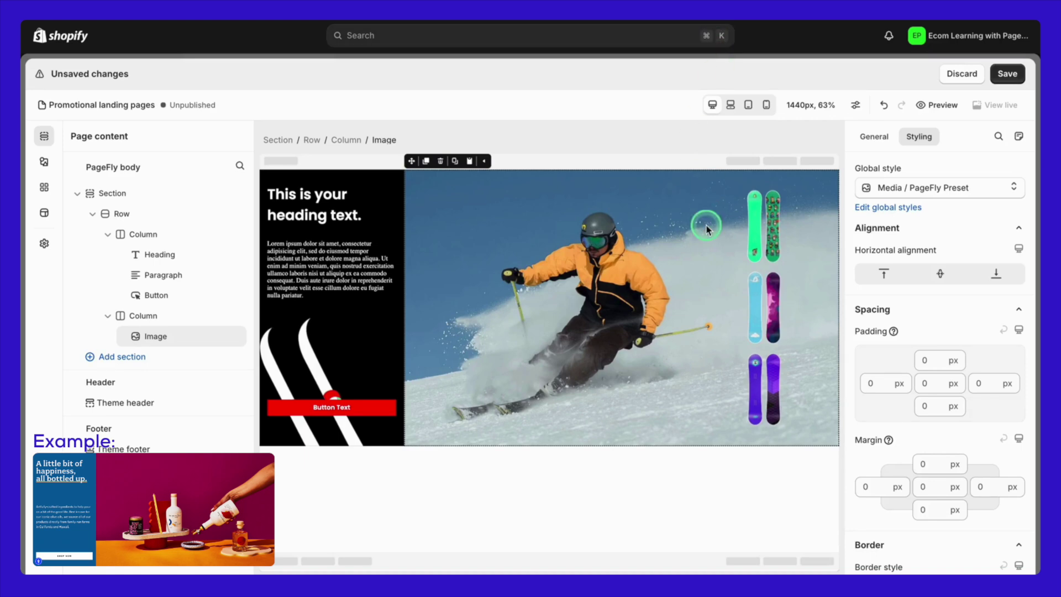
Preview the page at tablet and mobile widths, then return to desktop
click(748, 107)
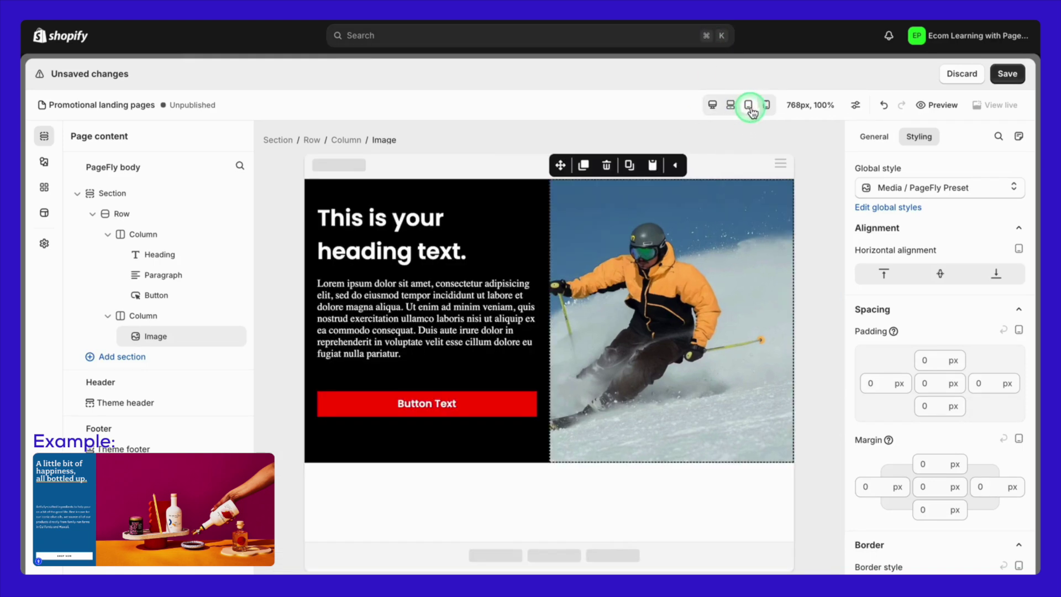
click(765, 107)
click(718, 113)
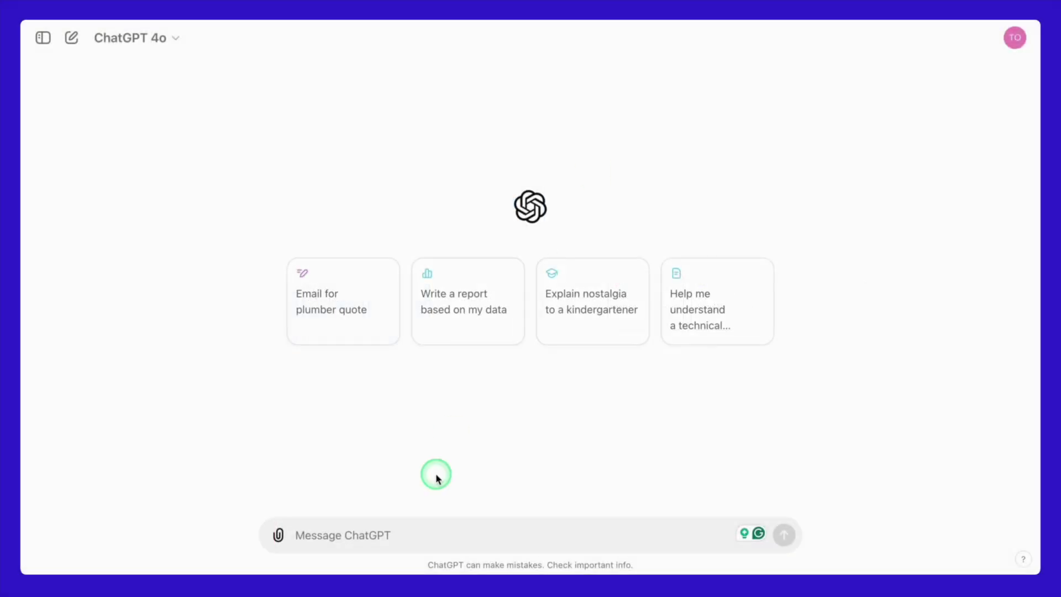
Send the pasted hero banner prompt and select the Variation 2 heading in the reply
text(Objective: Create a hero banner heading, sub-heading, and CTA for a Shopify landing page. The promotional event: Black Friday  Details:  Brand: Ecom Learning with PageFly Product: Ski Board. Target Audience: American and EU-location customers)
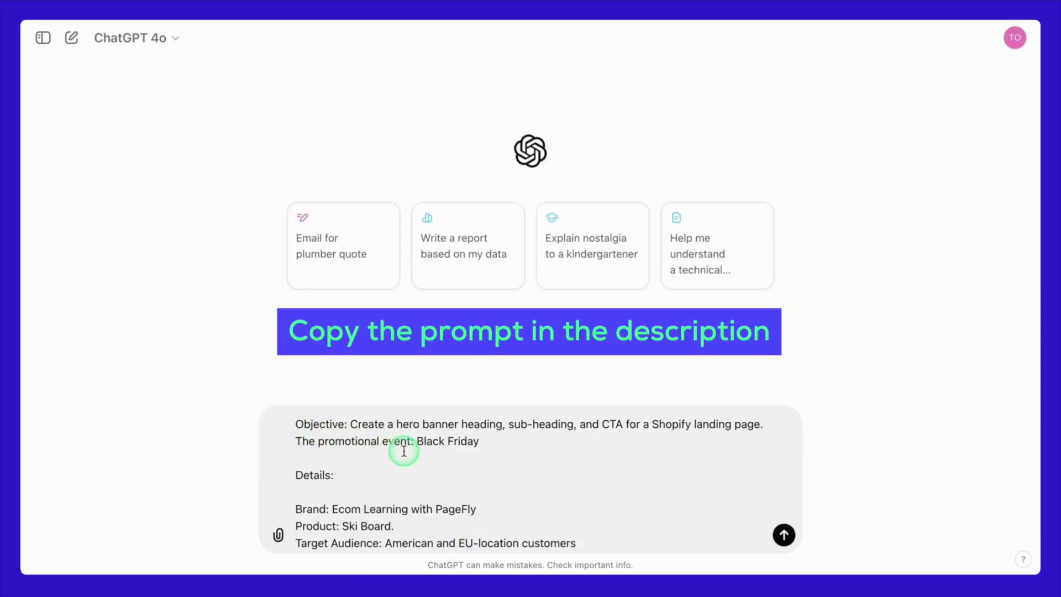
scroll(404, 450, down, 3)
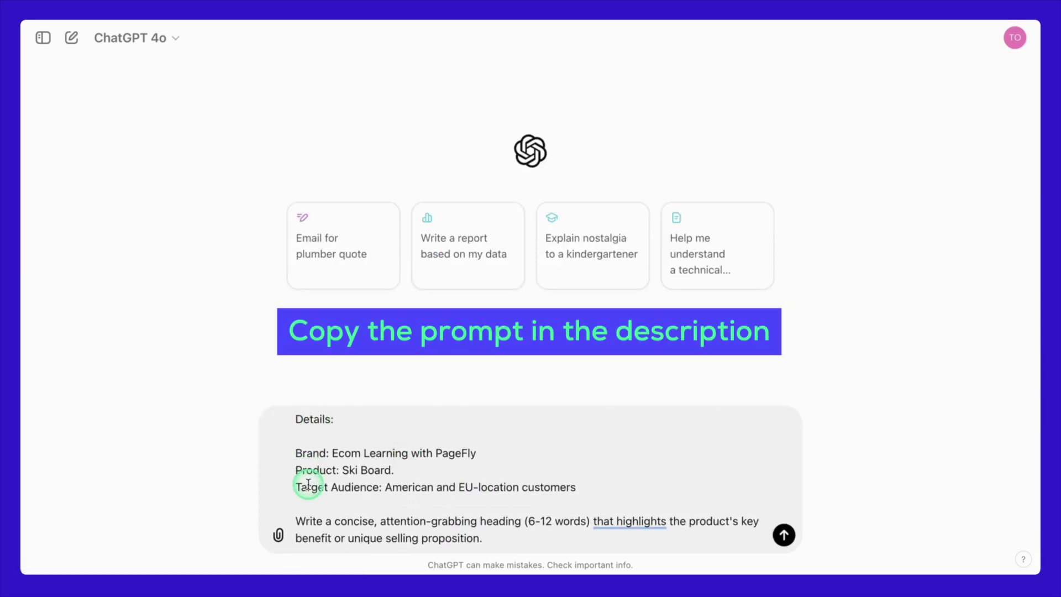
scroll(308, 484, down, 2)
key(Return)
scroll(601, 310, down, 6)
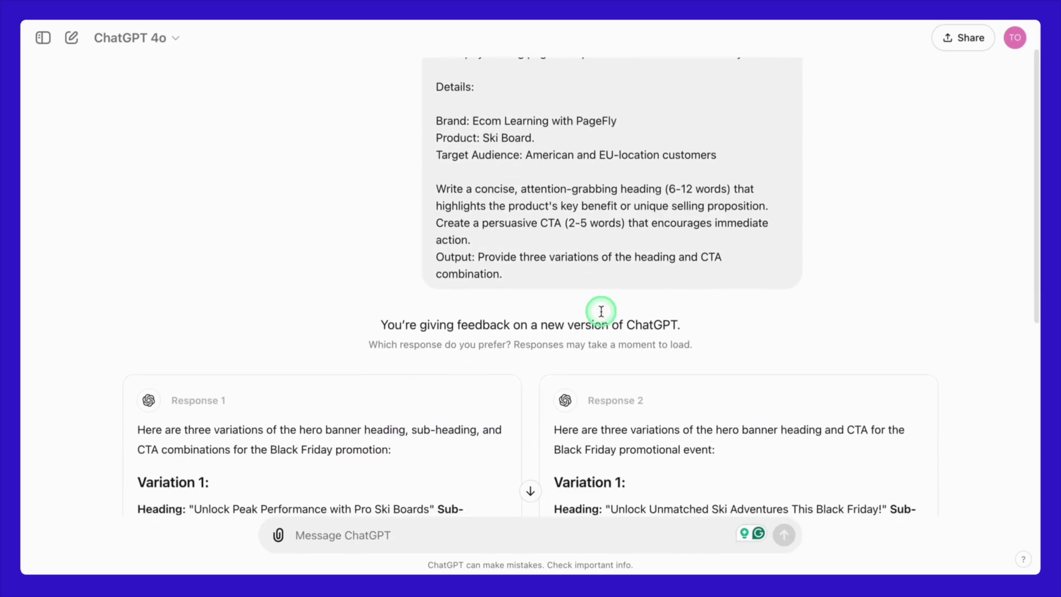
scroll(602, 310, down, 1)
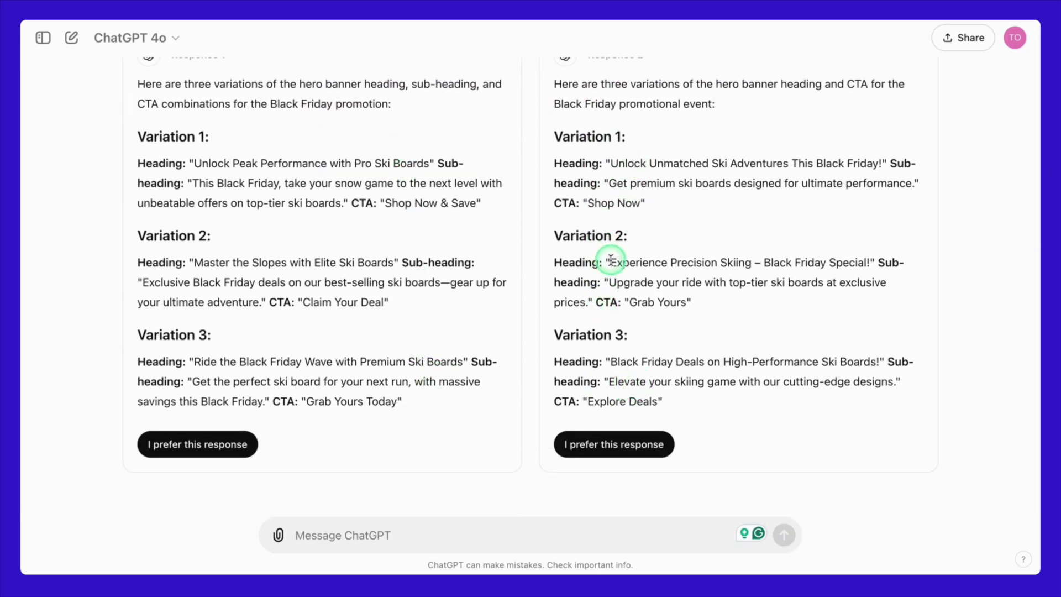
drag(615, 263, 862, 264)
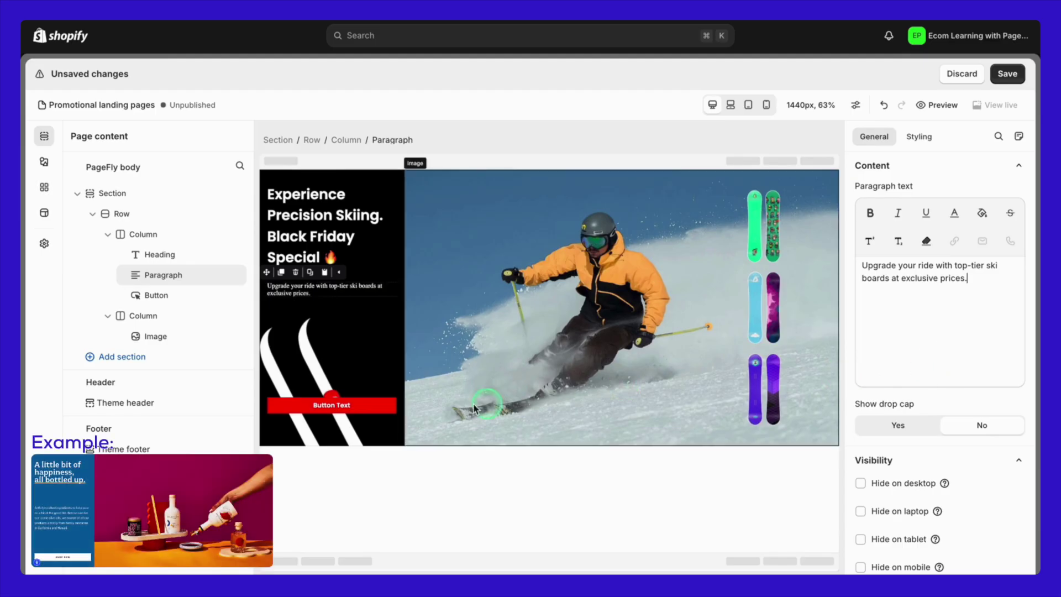
Set the paragraph's bottom margin to 290 px
click(366, 399)
click(343, 289)
click(918, 137)
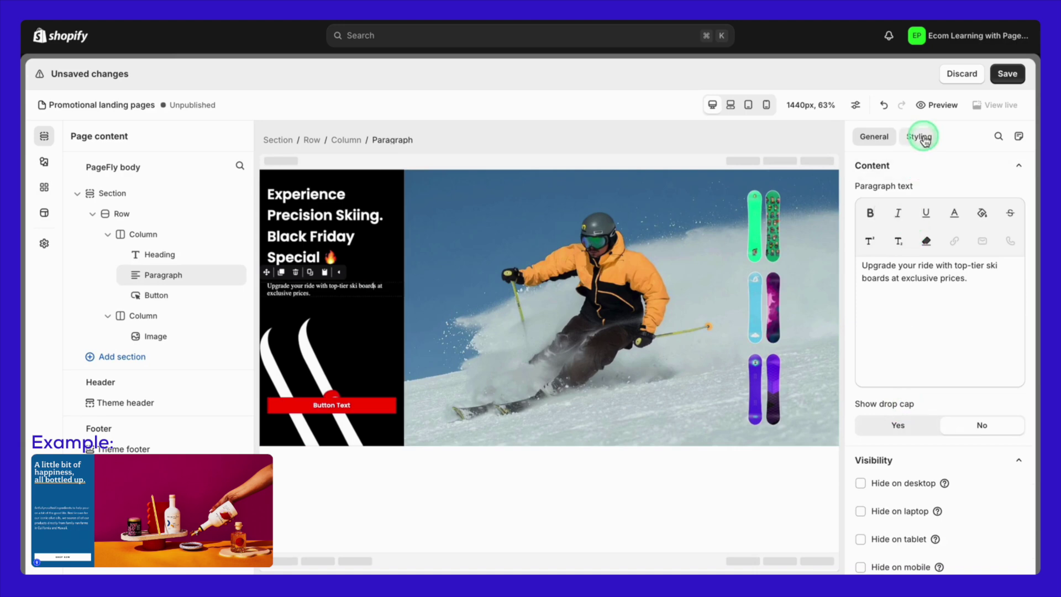
key(ctrl+a)
text(270)
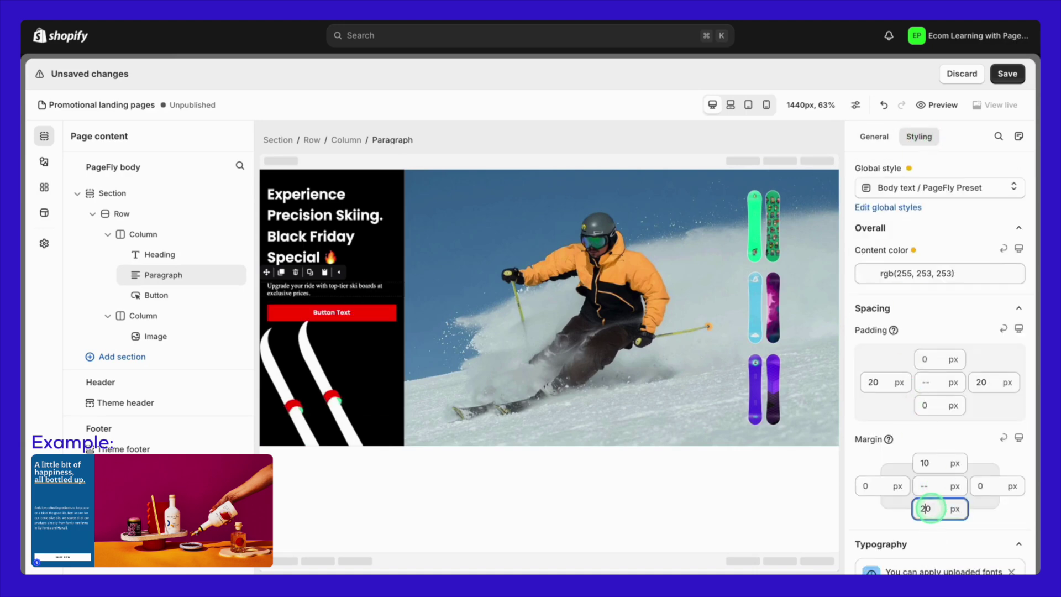
key(BackSpace)
text(9)
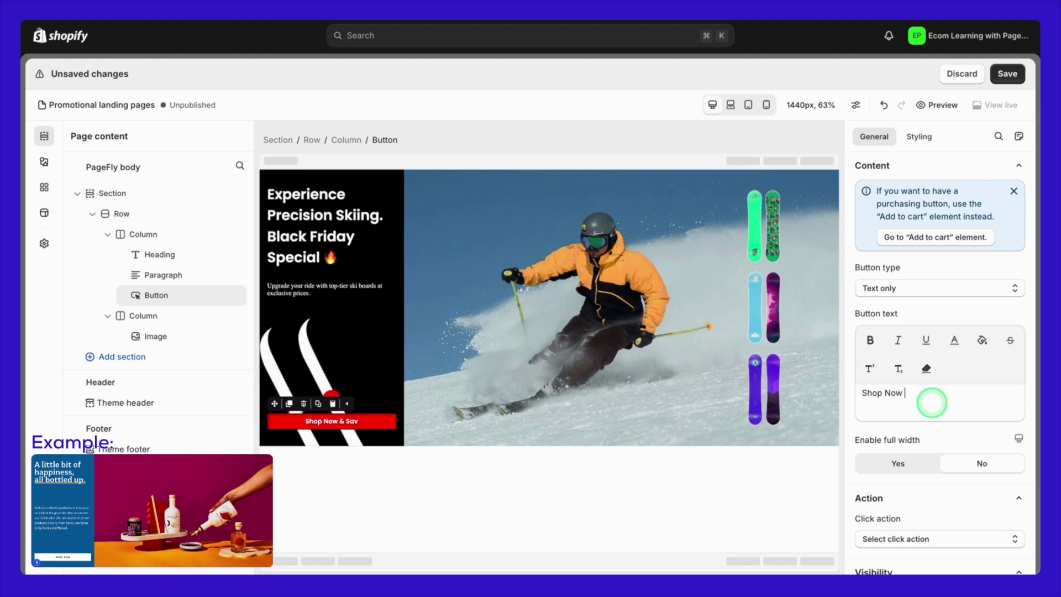
Select the skier image and save the page
click(787, 433)
click(1019, 82)
click(796, 264)
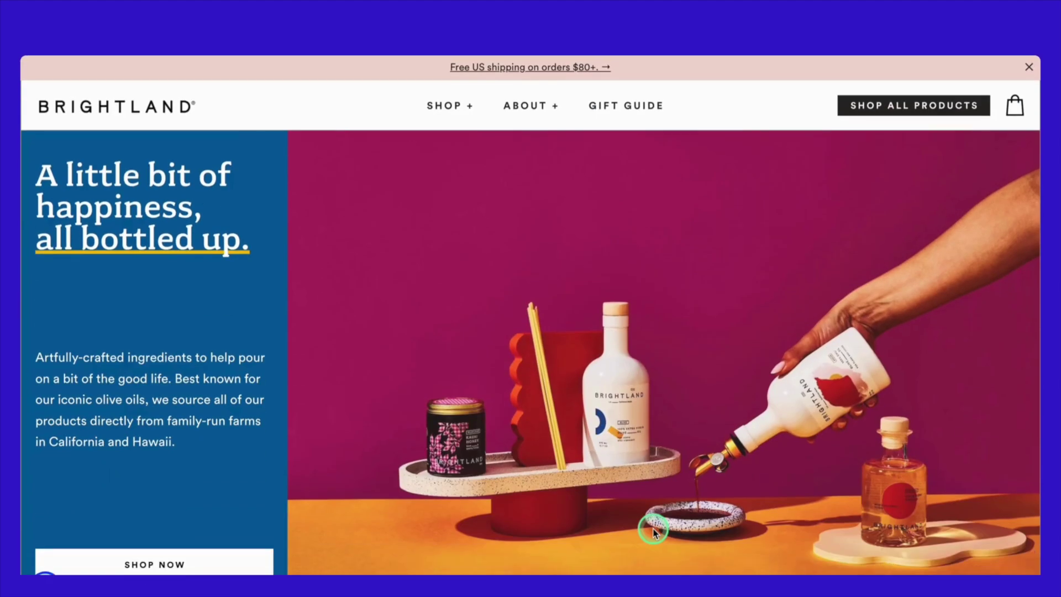
Scroll down Brightland's homepage and highlight the Featured Categories heading
scroll(653, 496, down, 8)
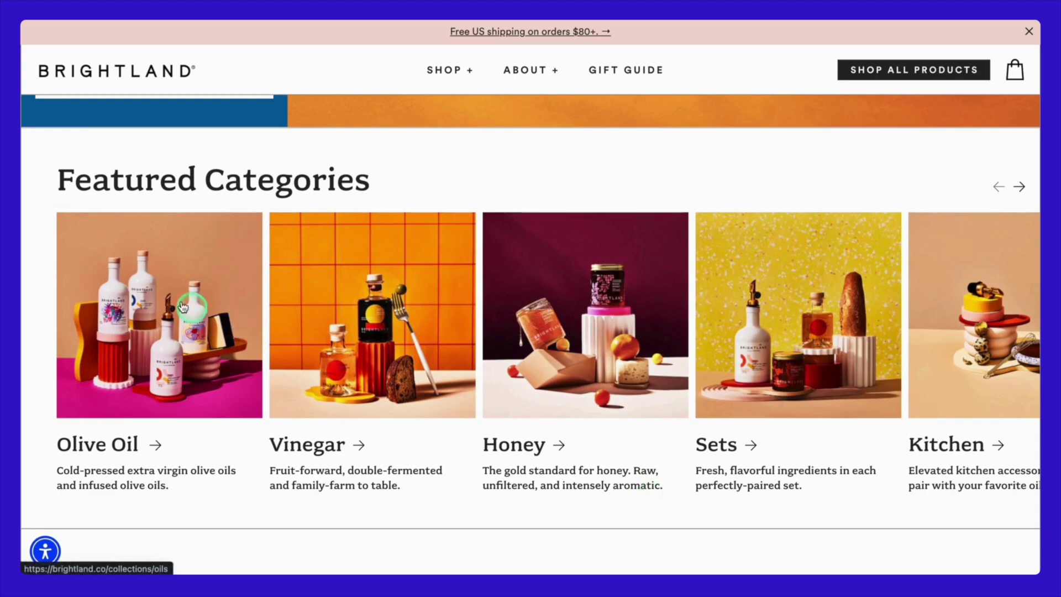
drag(59, 188, 362, 210)
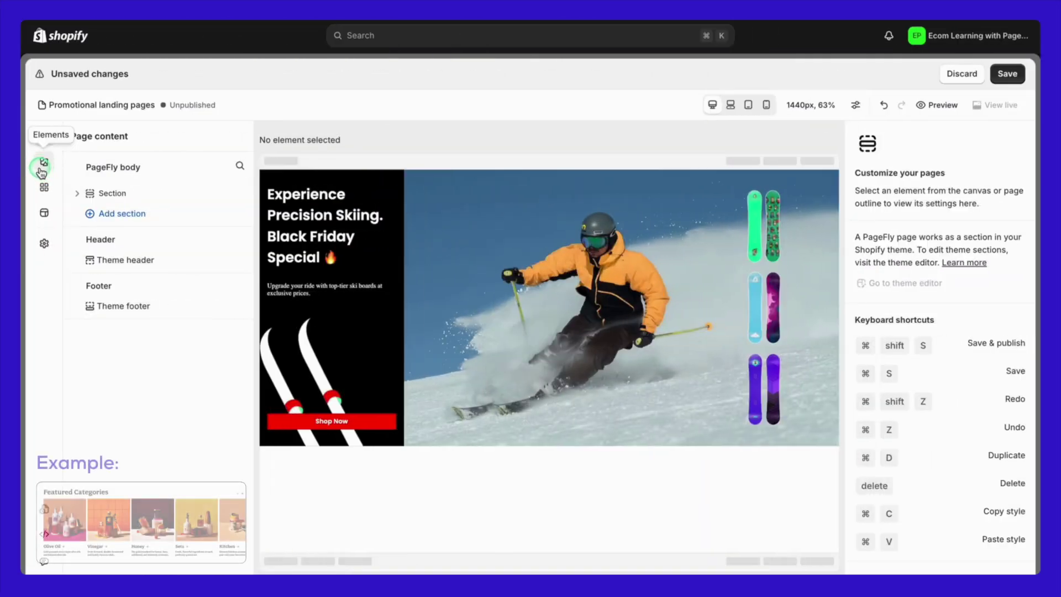
Add a Heading and a Shopify Collection list below the hero banner
click(43, 166)
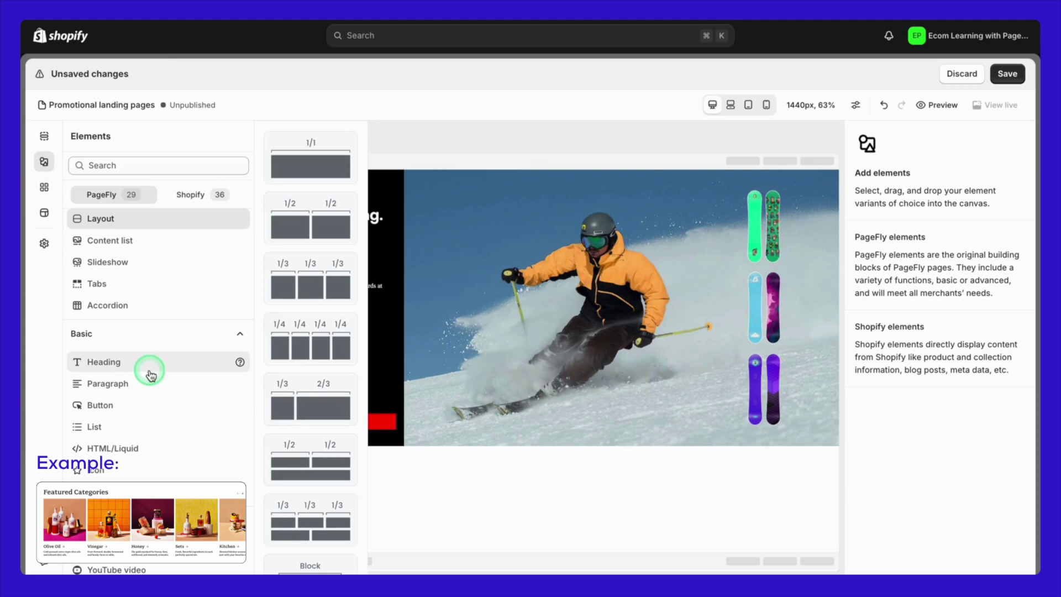
drag(151, 376, 372, 476)
click(47, 166)
click(188, 195)
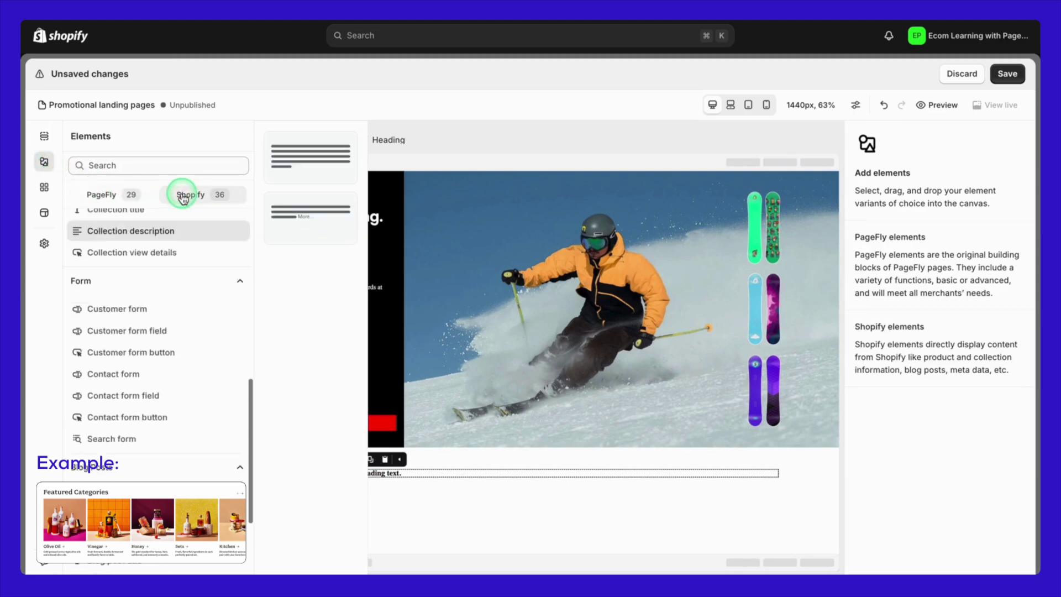
scroll(173, 276, up, 3)
scroll(157, 332, down, 5)
mouse_move(114, 218)
drag(297, 150, 421, 484)
Set the collection source to Custom collections: Bold, Essential Kits, Hydrogen and Kids
click(481, 506)
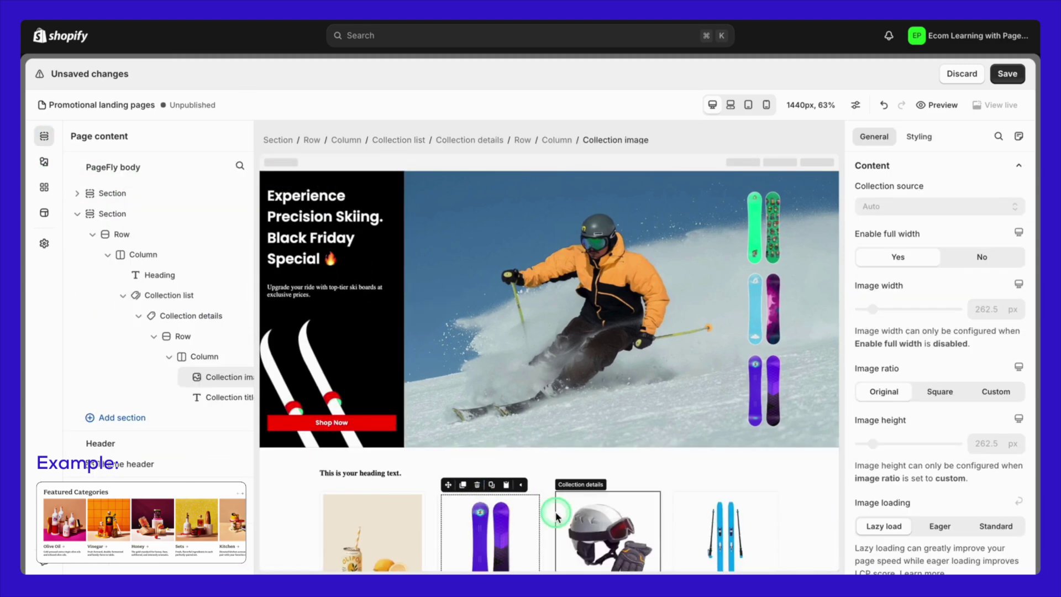
click(556, 490)
click(901, 206)
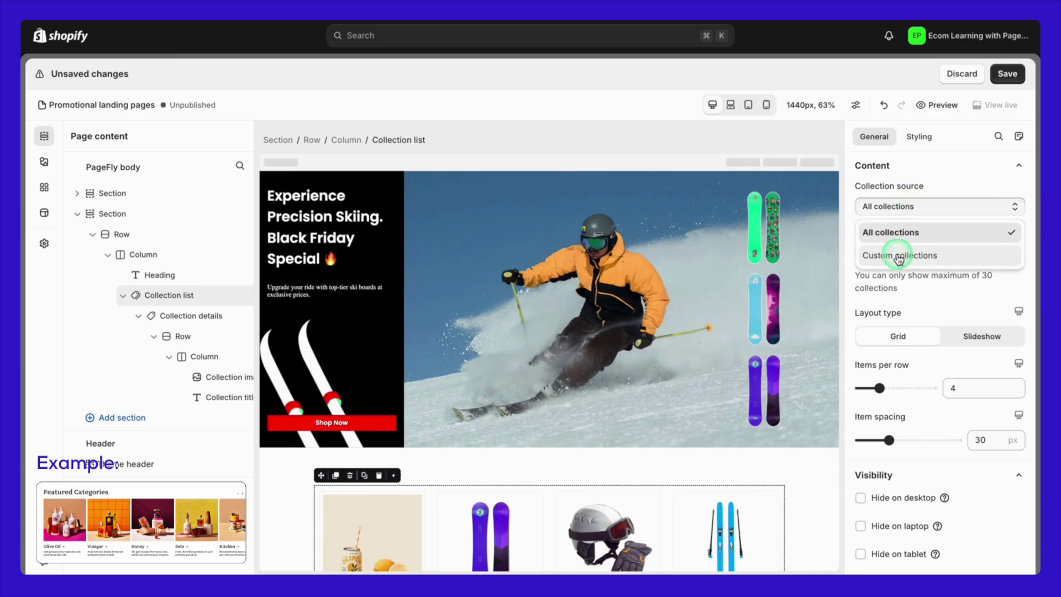
click(907, 255)
click(939, 382)
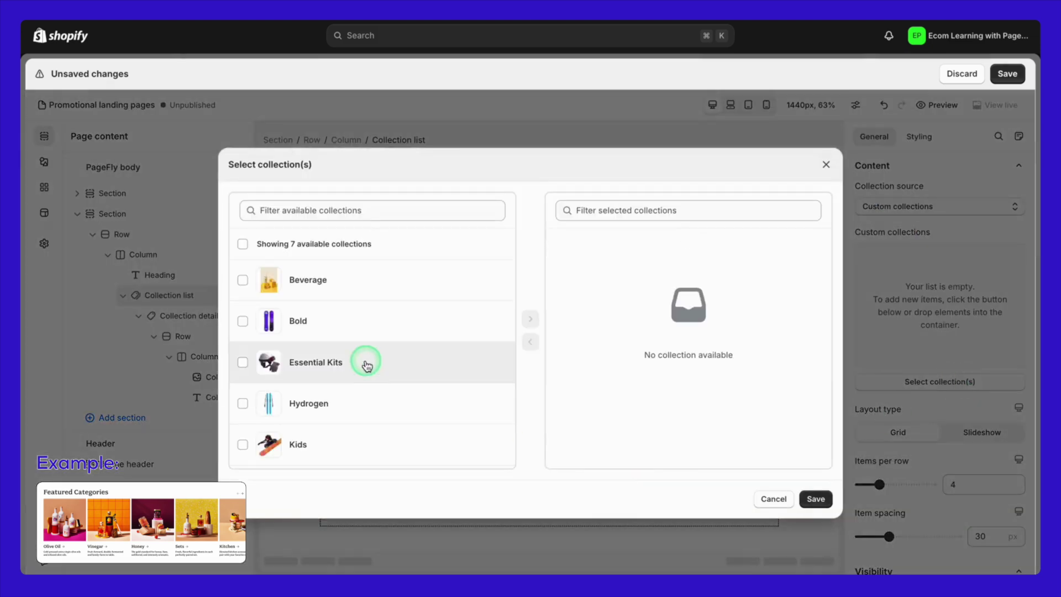
click(308, 321)
click(311, 365)
click(305, 400)
click(343, 437)
click(530, 319)
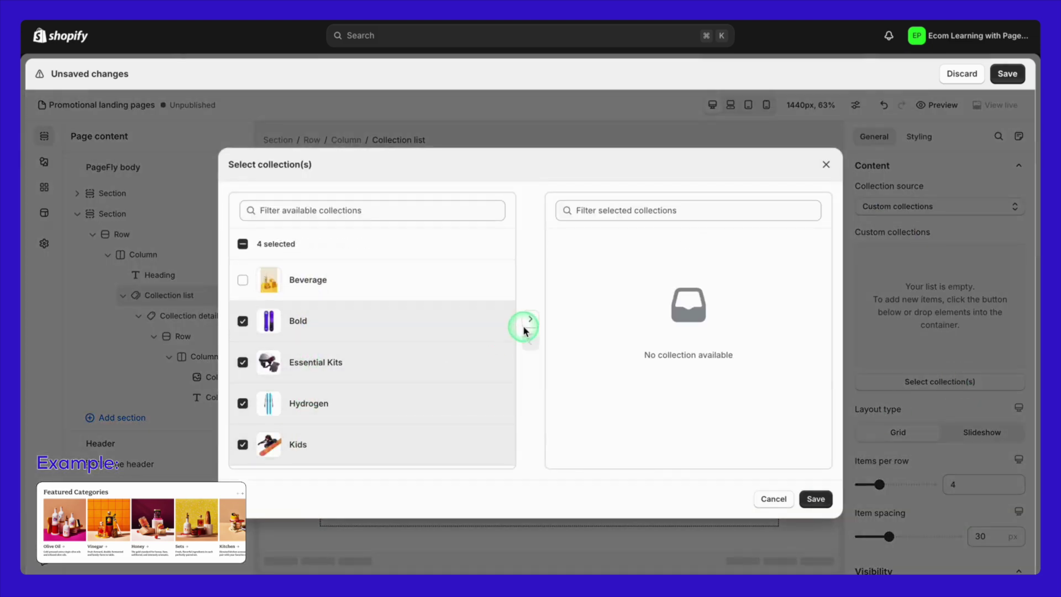
click(640, 247)
click(815, 499)
Lay out the collections as a Grid with 4 items per row and save
click(975, 434)
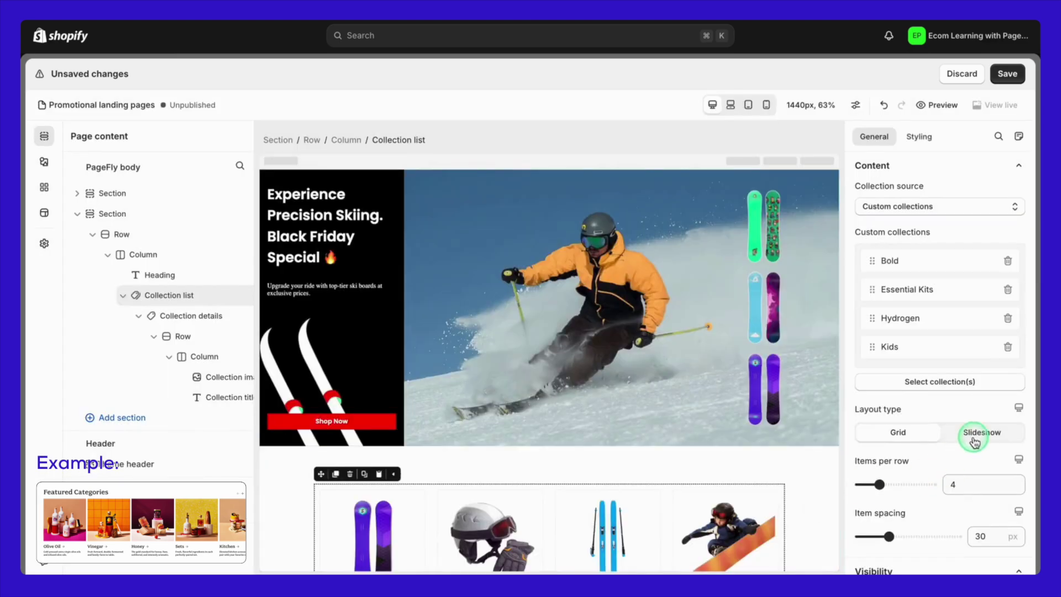
click(909, 436)
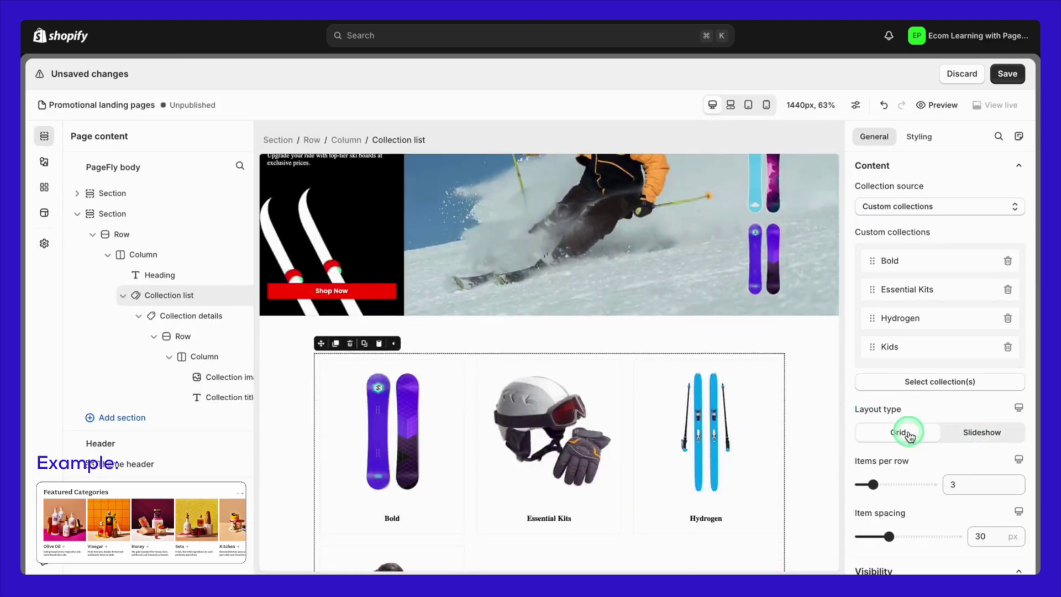
text(4)
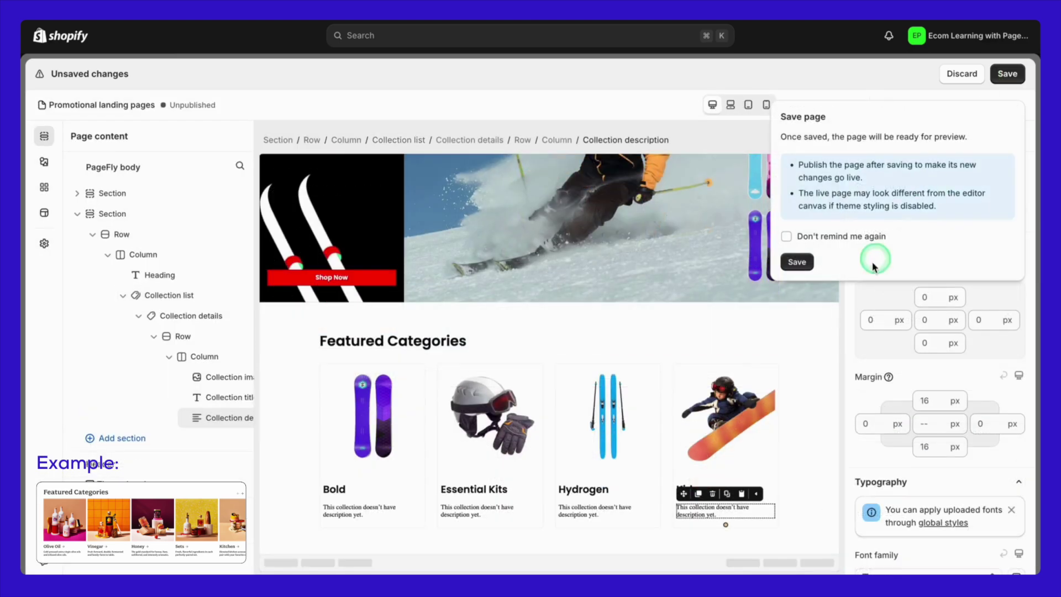
click(797, 270)
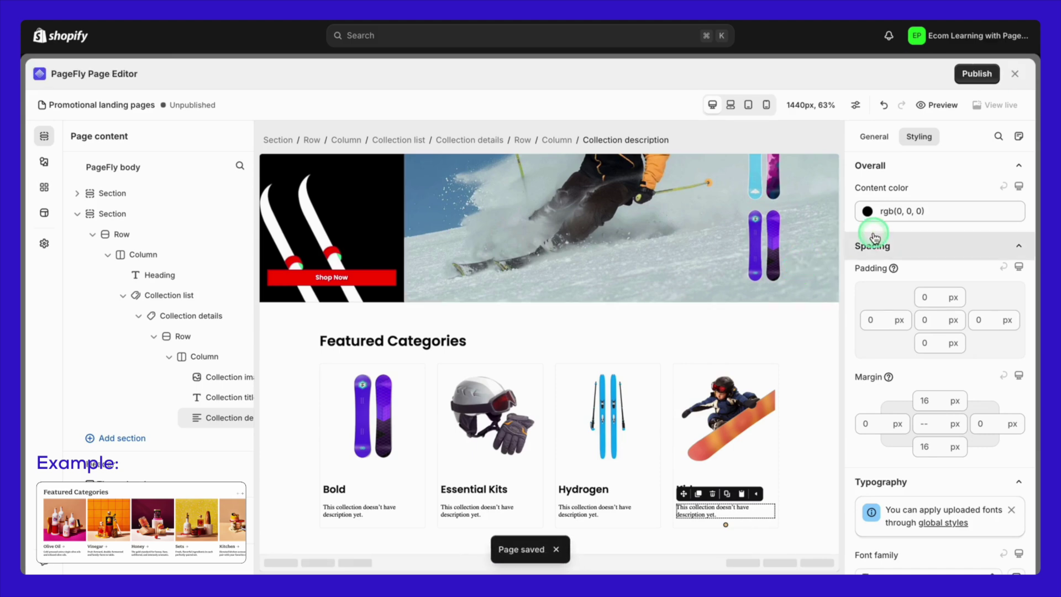
Preview the page, then place a star-rating Content list below Featured Categories
click(935, 114)
scroll(855, 300, down, 8)
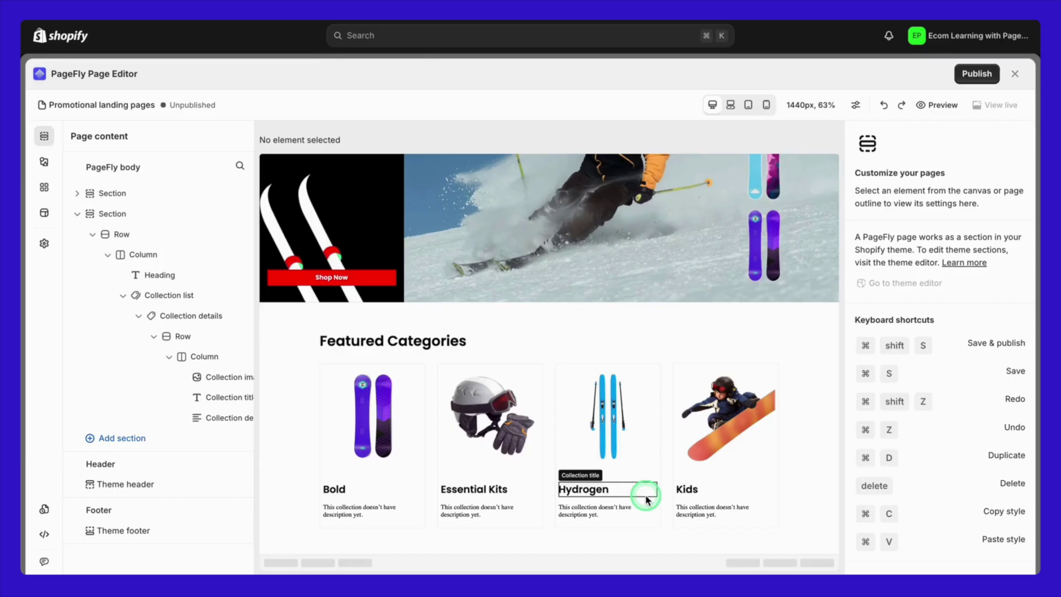
click(45, 162)
click(147, 246)
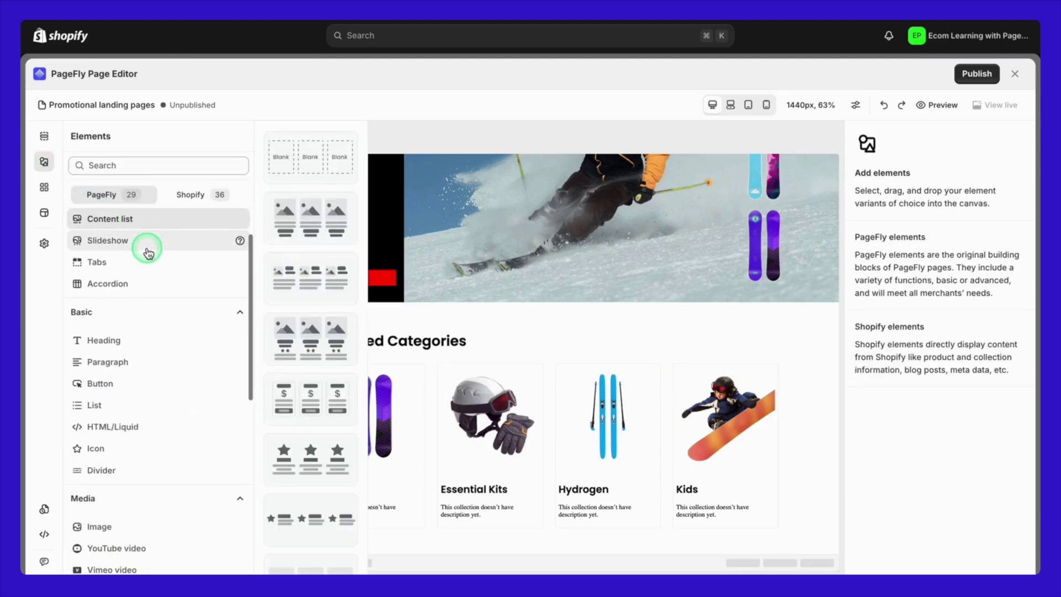
click(327, 442)
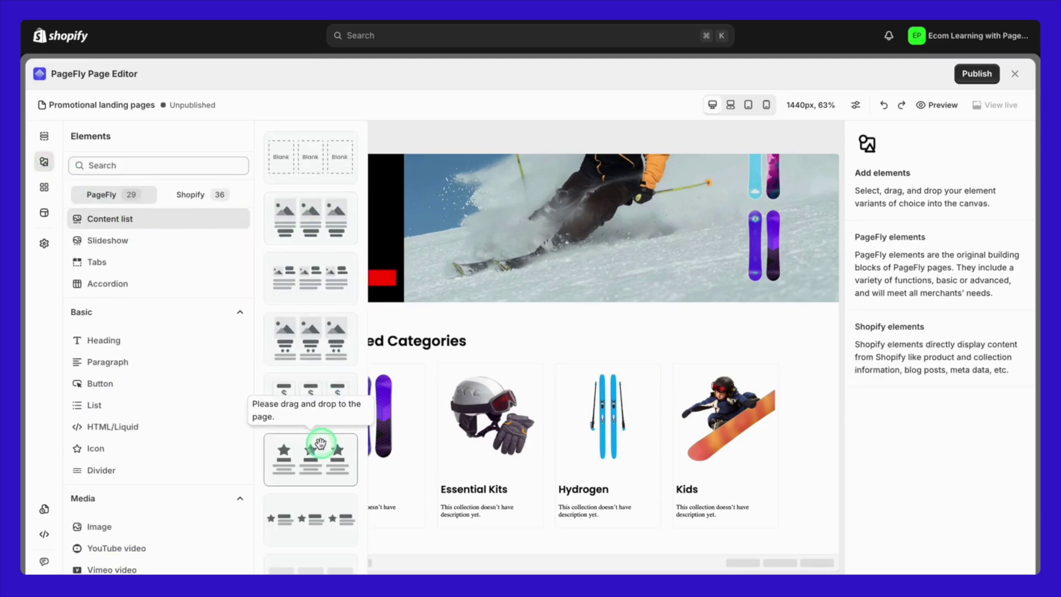
drag(318, 443, 542, 542)
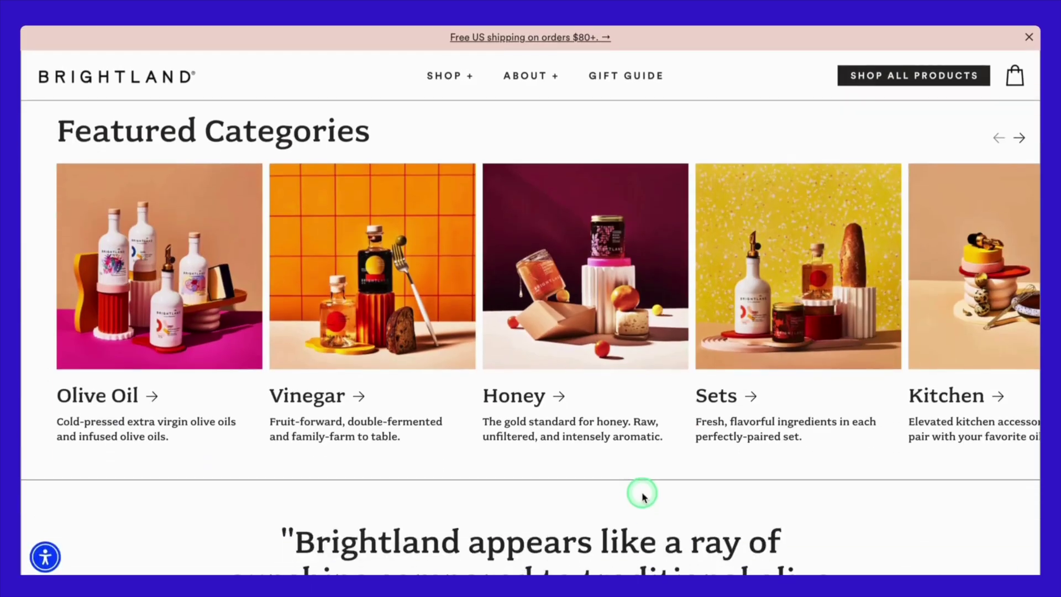
Bring Brightland's New York Times press quote into view, then drop a heading at the page bottom
scroll(641, 492, up, 1)
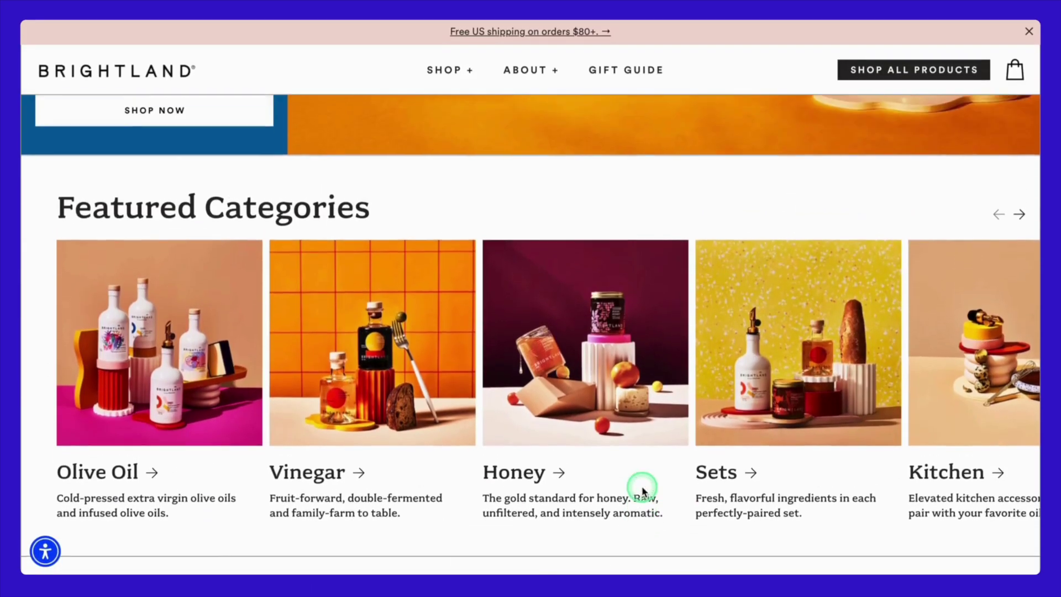
scroll(641, 492, down, 2)
scroll(641, 489, down, 5)
scroll(640, 488, up, 1)
click(432, 389)
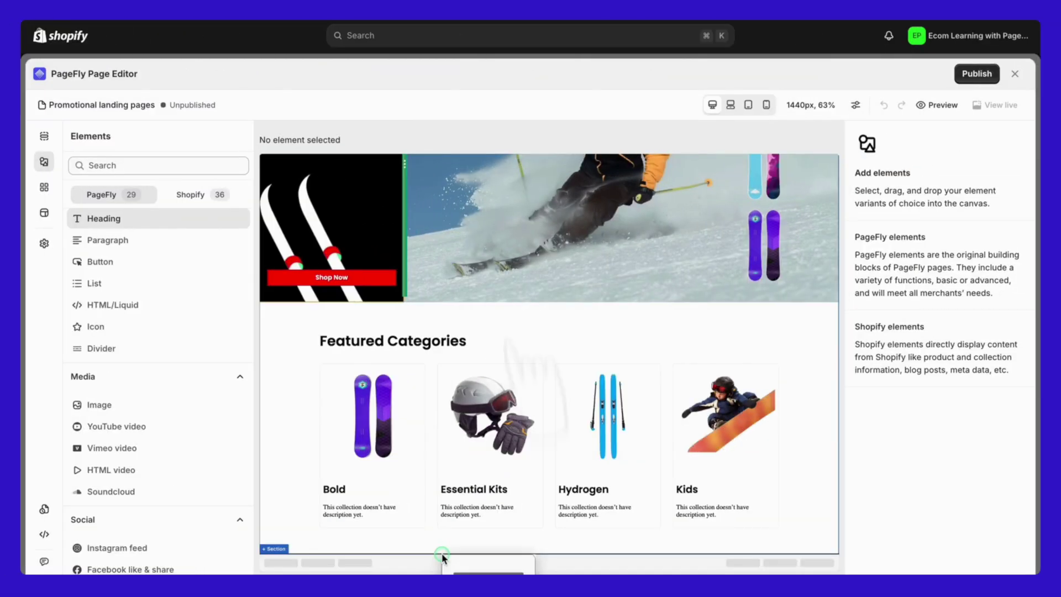
drag(443, 562, 442, 556)
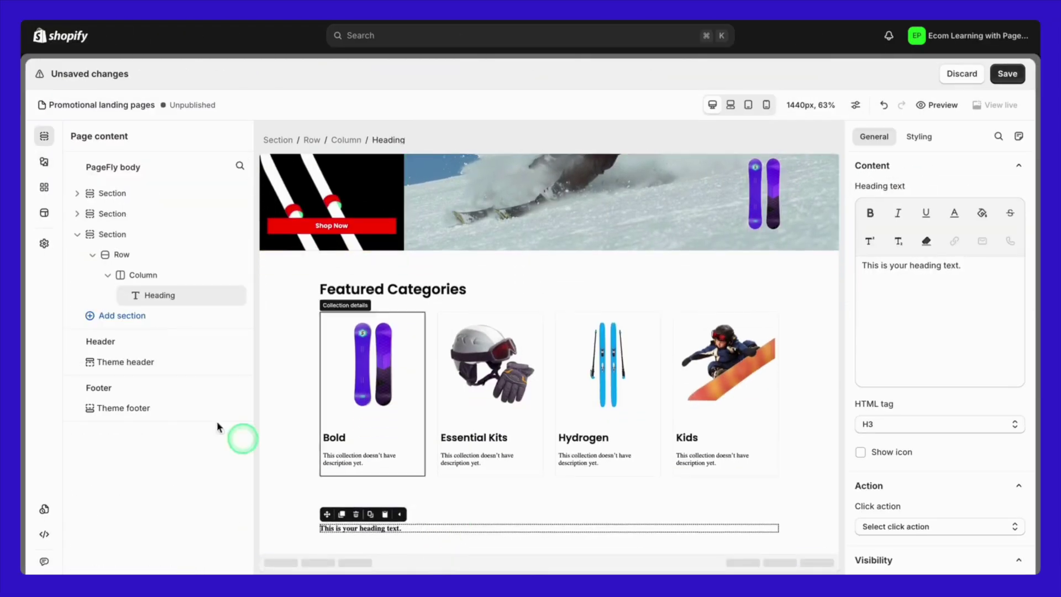
Add an image Content list at the page bottom below Featured Categories
click(44, 161)
scroll(119, 239, down, 3)
scroll(116, 297, up, 3)
click(108, 272)
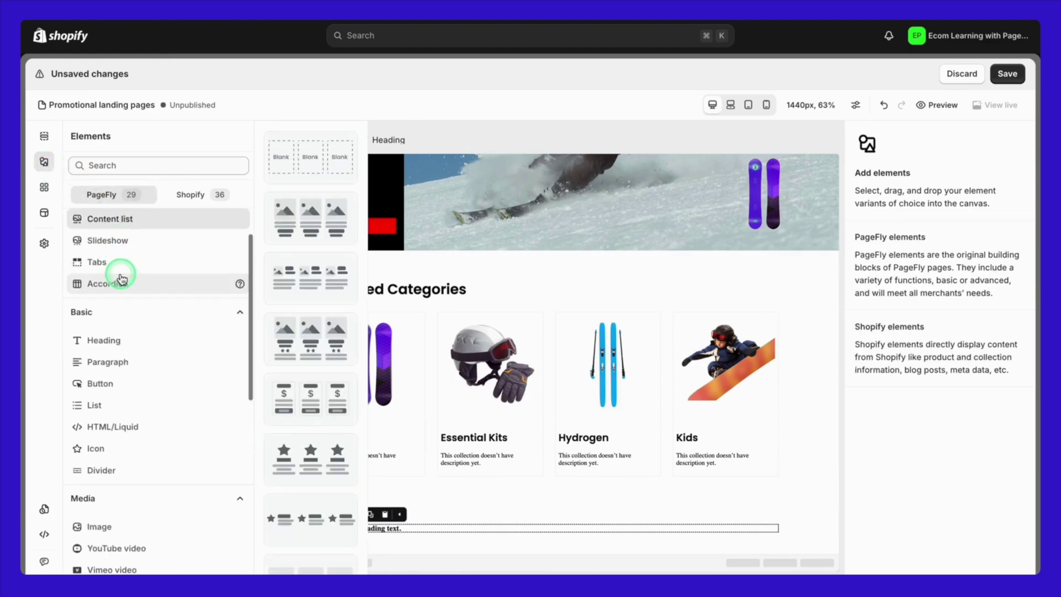
scroll(324, 397, down, 5)
drag(319, 331, 455, 535)
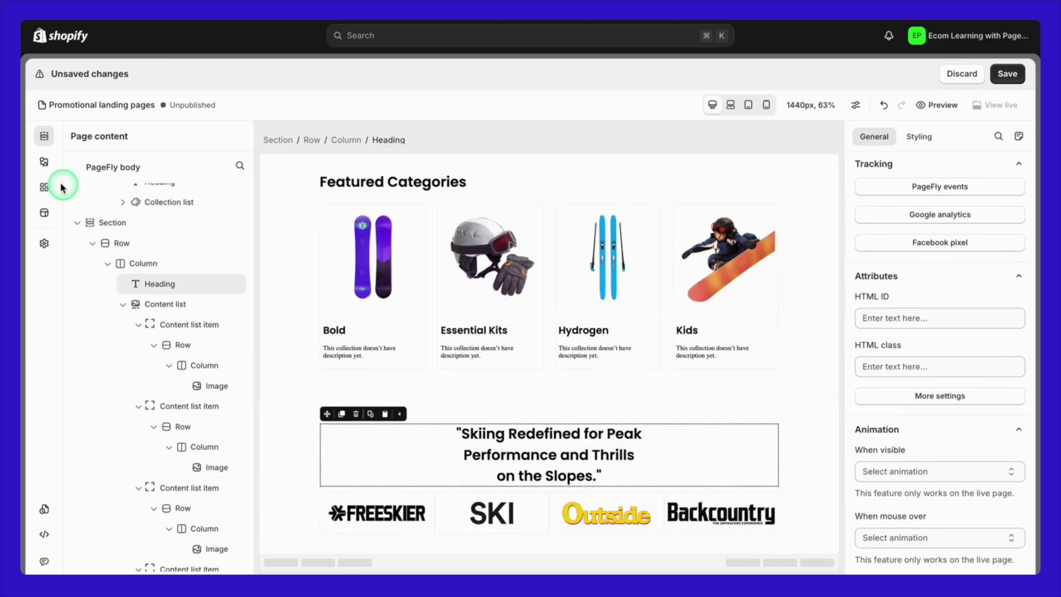
Browse the slideshow layouts, then deselect everything and save the page
click(44, 161)
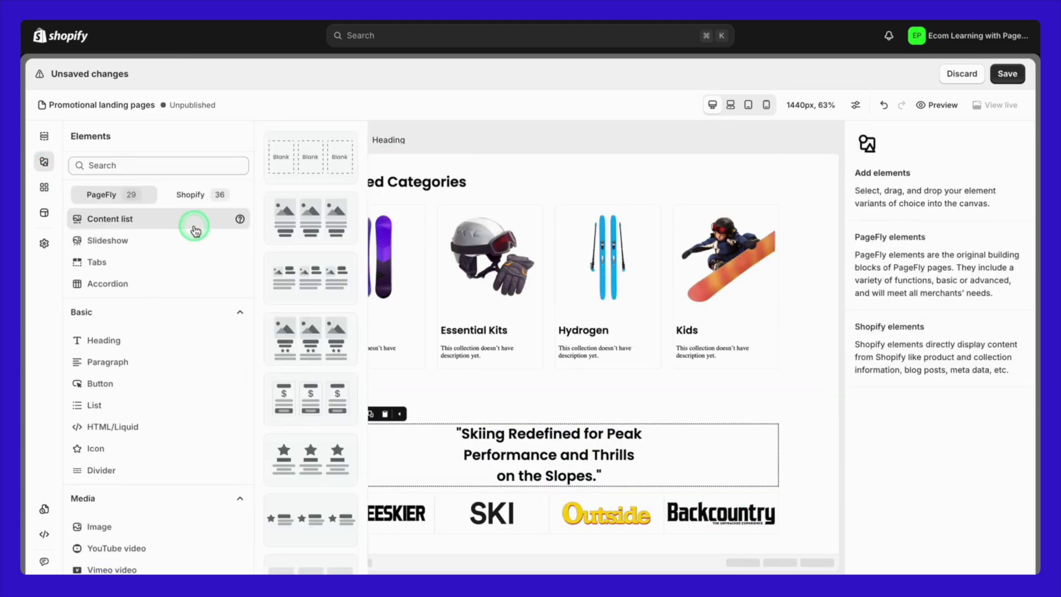
scroll(194, 227, up, 1)
click(184, 293)
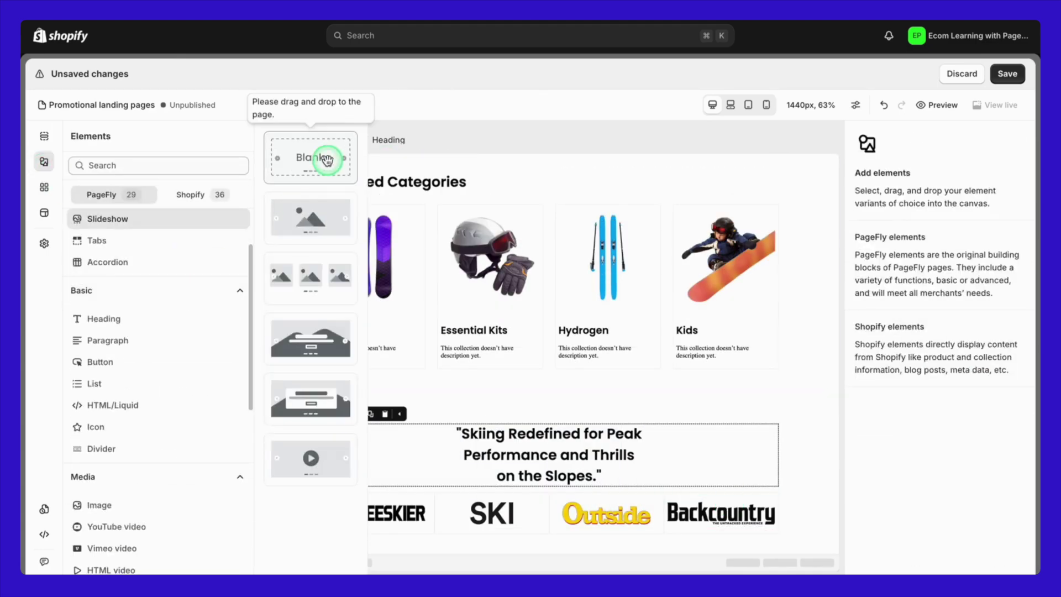
click(779, 491)
key(Escape)
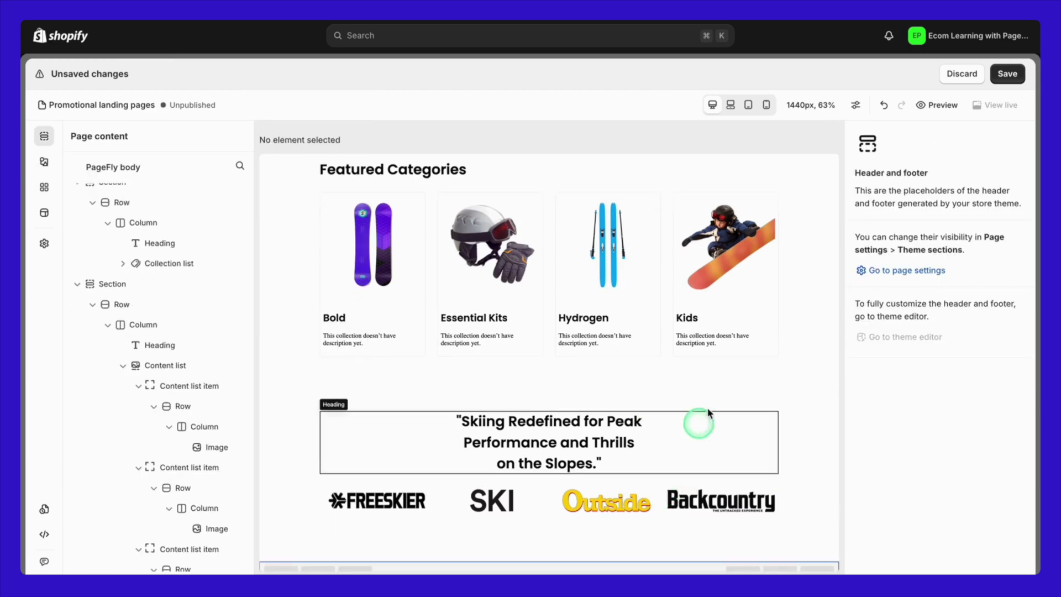
click(1007, 75)
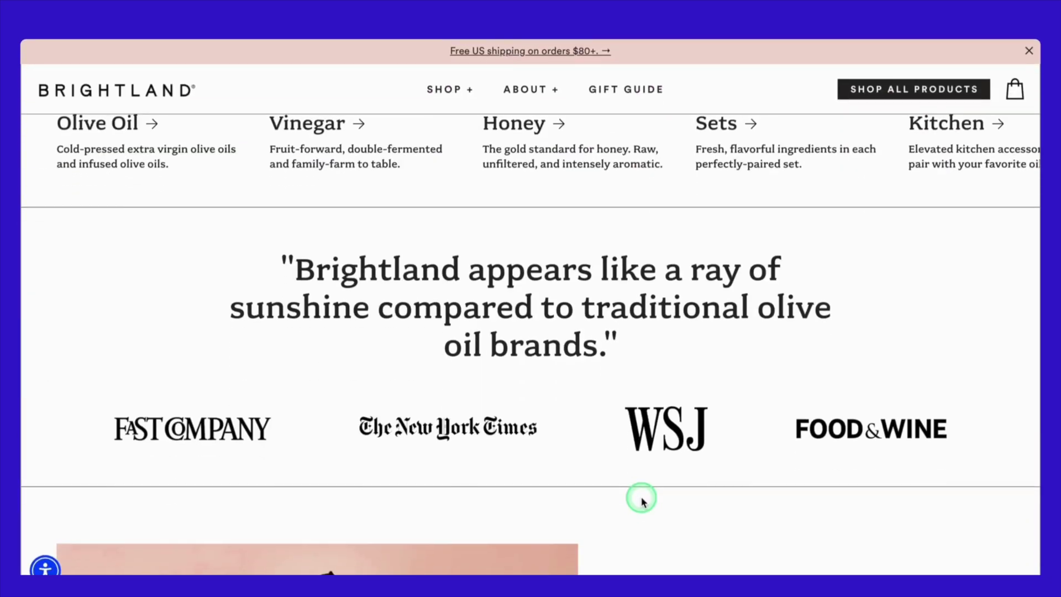
scroll(639, 478, down, 5)
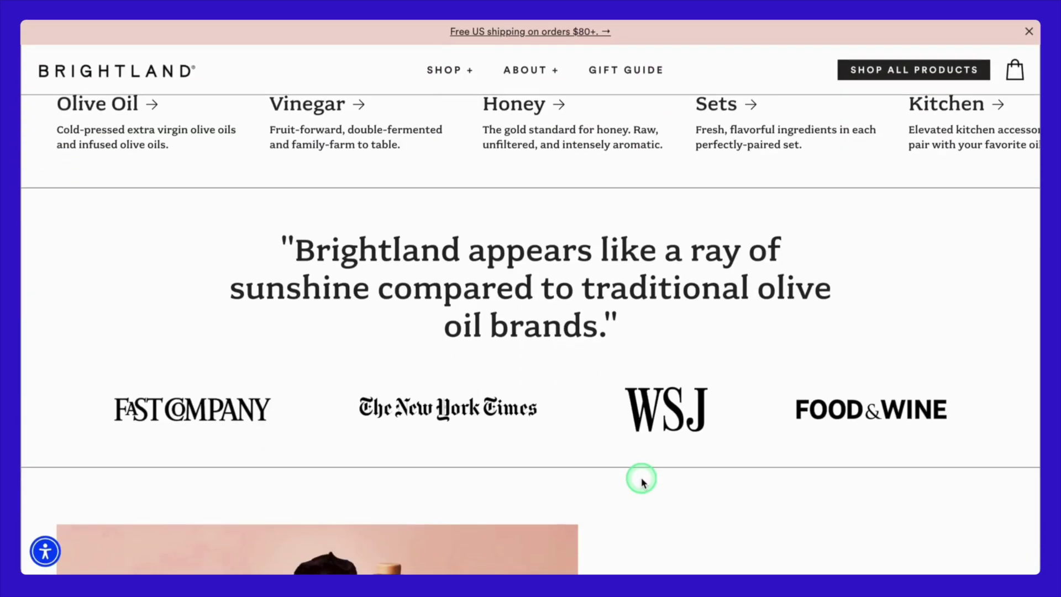
scroll(641, 478, down, 4)
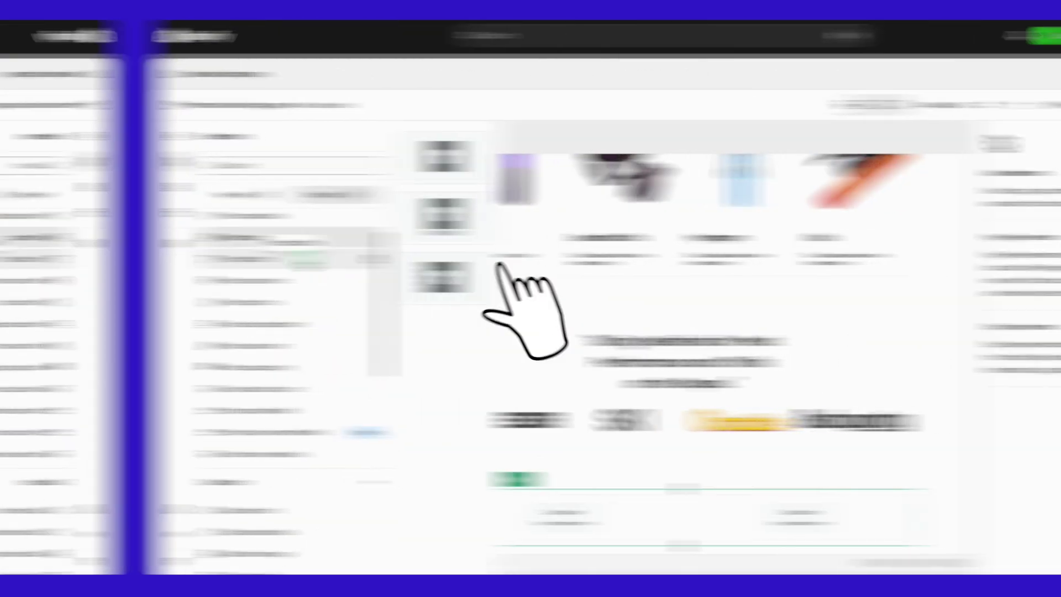
Place the Pixel Pioneers Snowboard product media in the row's first column and set the button's left margin
drag(118, 216, 427, 505)
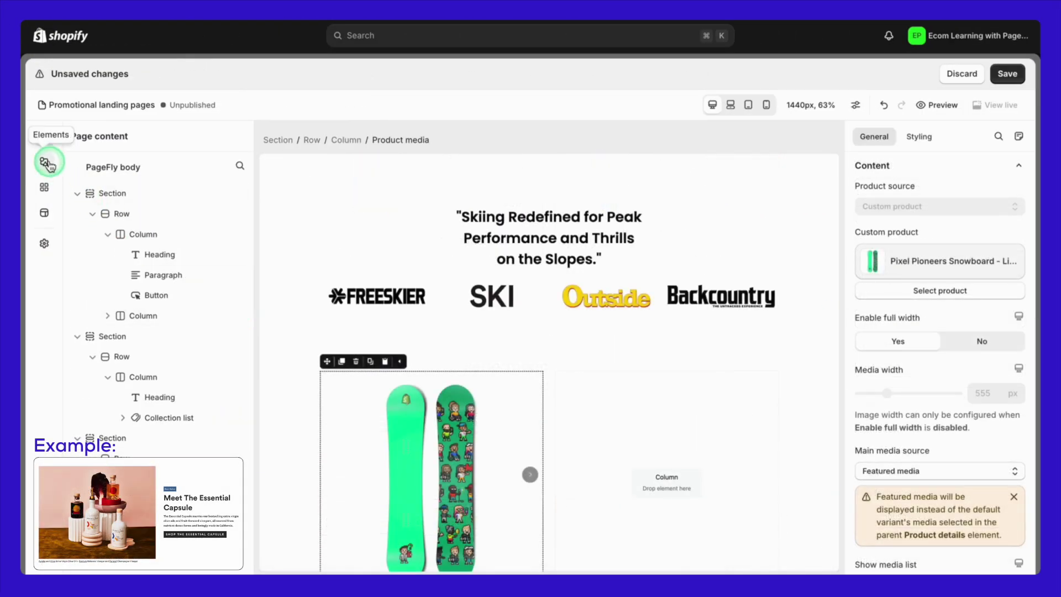
click(49, 164)
scroll(135, 309, up, 2)
click(100, 194)
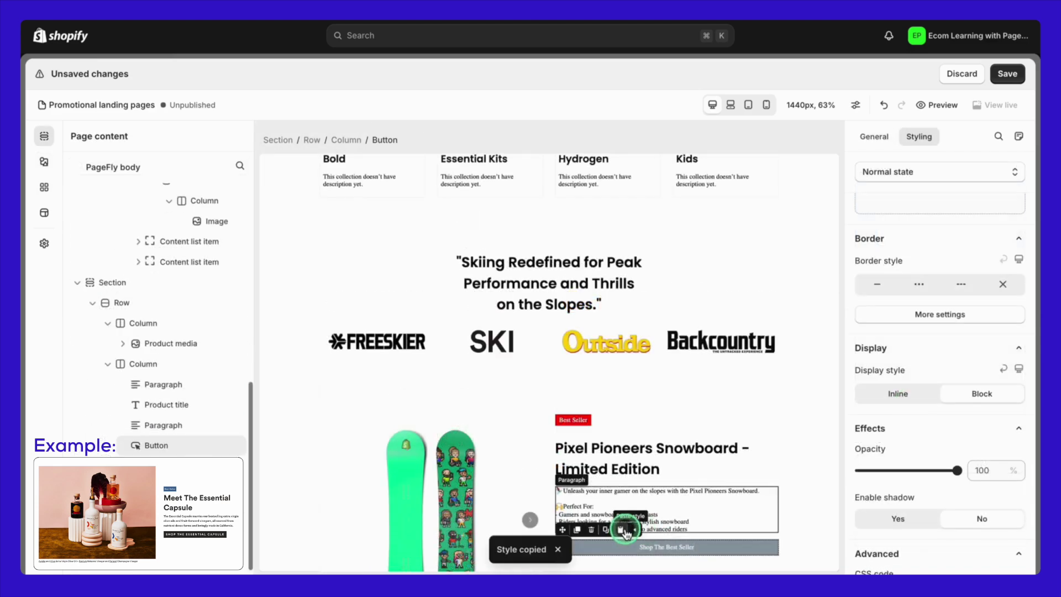
scroll(938, 387, down, 4)
click(869, 414)
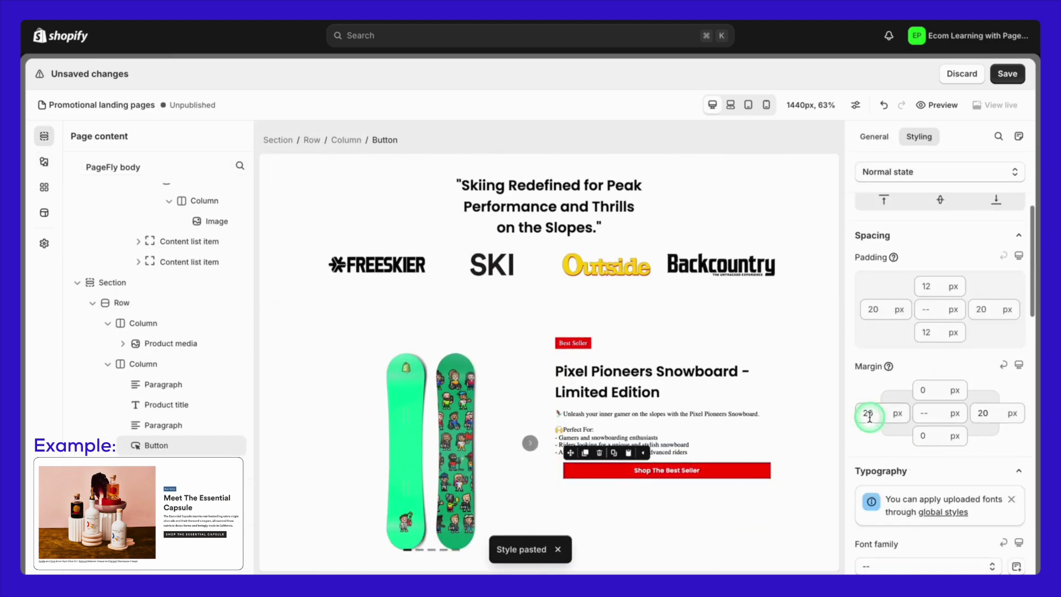
Centre the row's column content vertically, then check the Best Seller label and Shop The Best Seller button
click(781, 520)
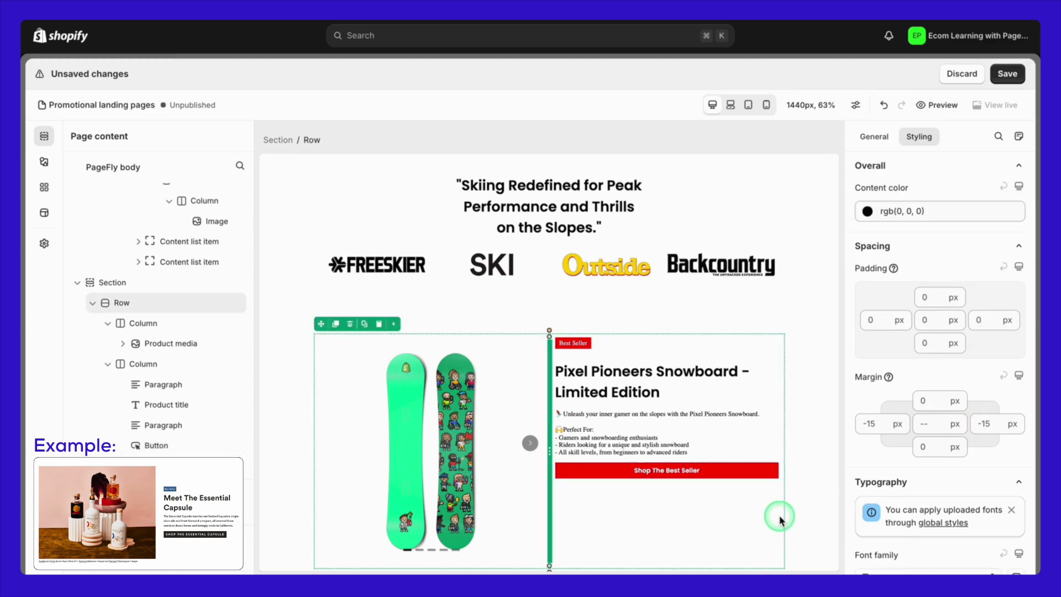
scroll(687, 526, down, 1)
click(874, 136)
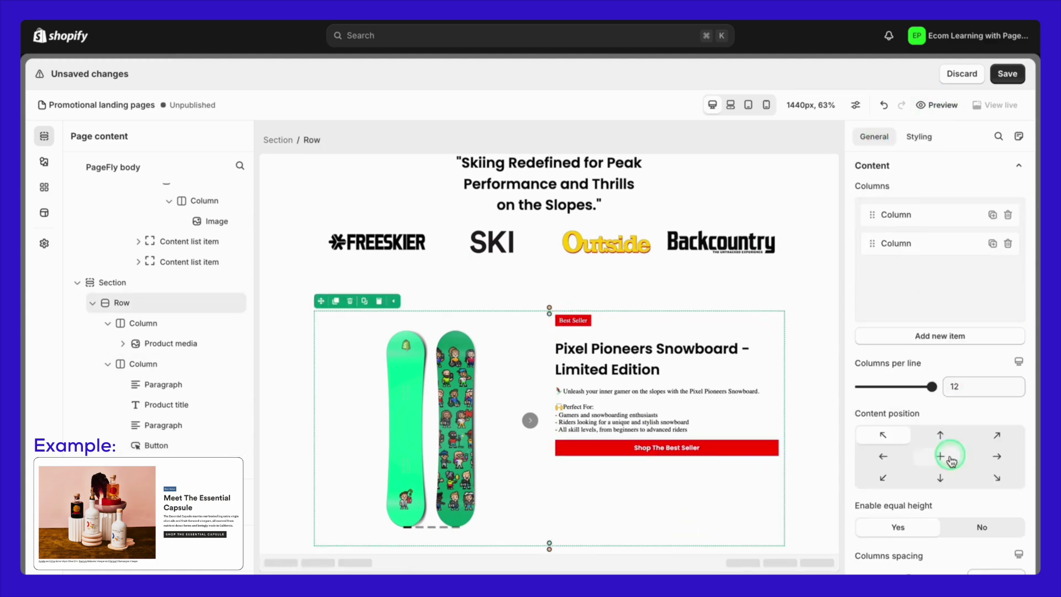
click(946, 461)
click(762, 362)
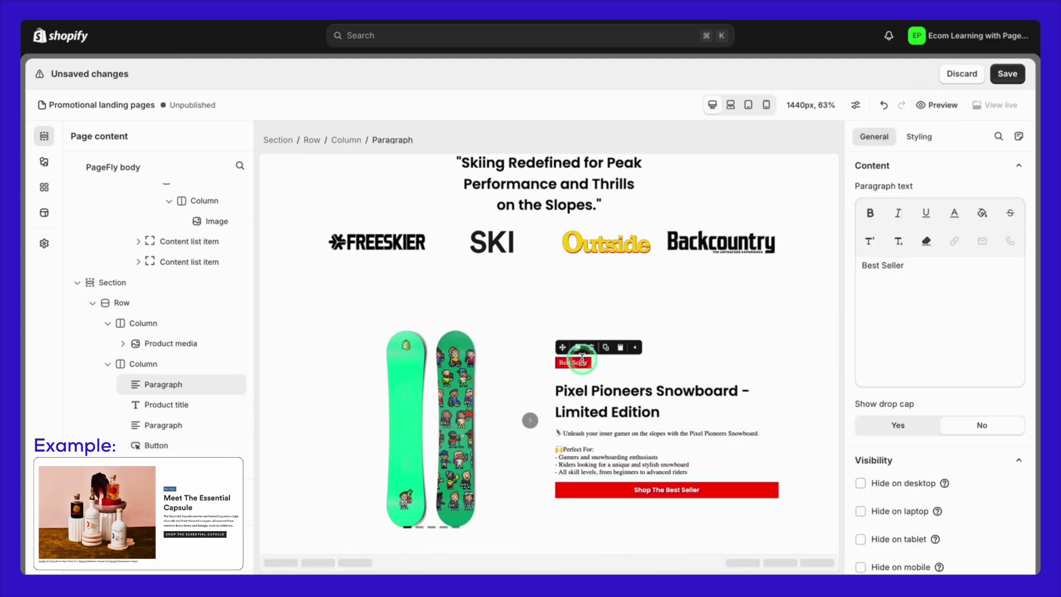
click(759, 503)
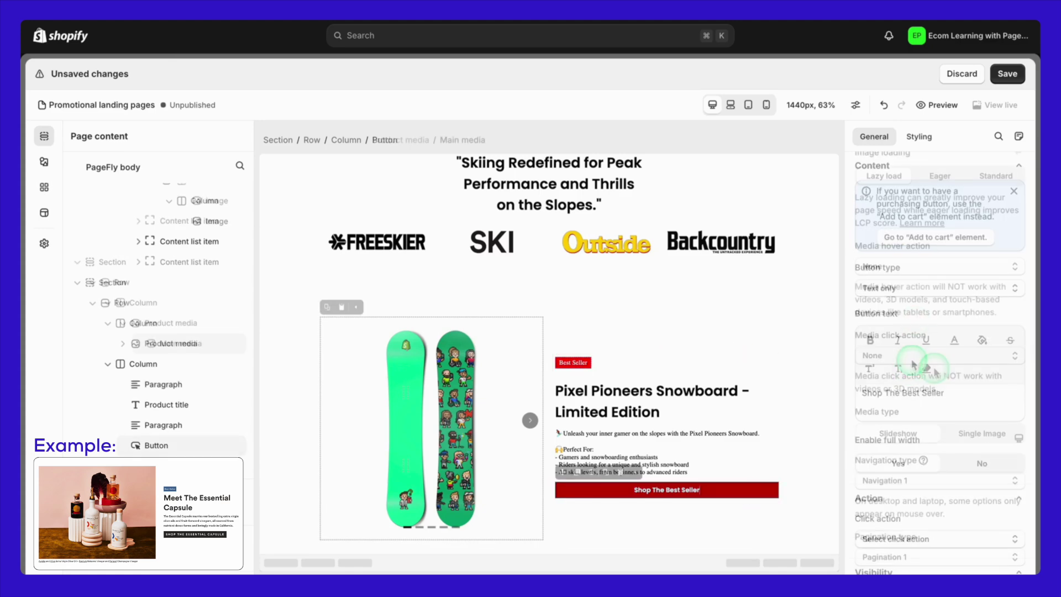
scroll(961, 433, up, 2)
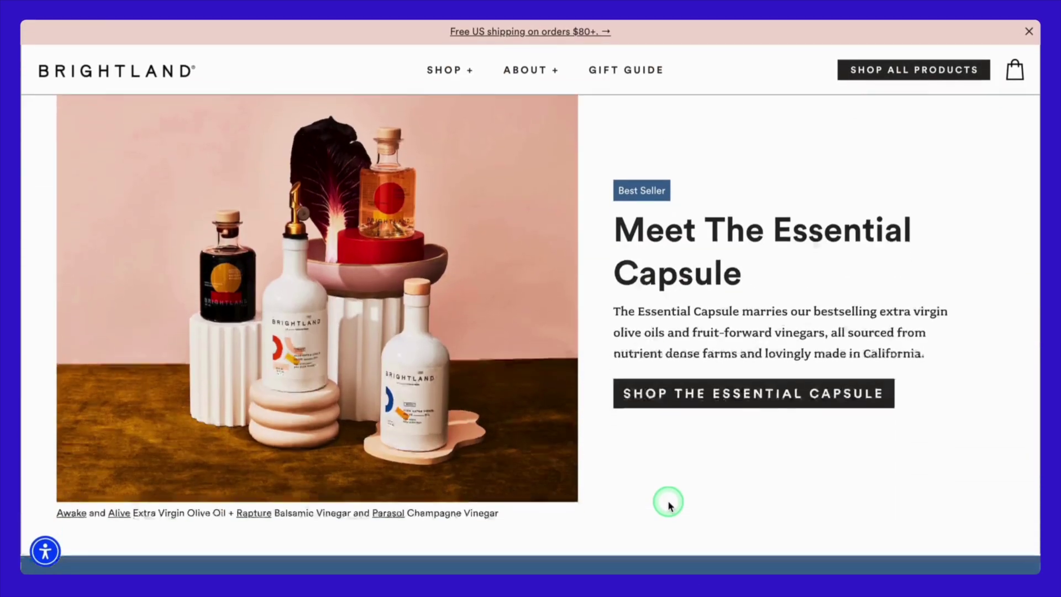
Add a paragraph beside the 'Carving the Future of Snow Sports' heading and select the section
scroll(668, 502, down, 5)
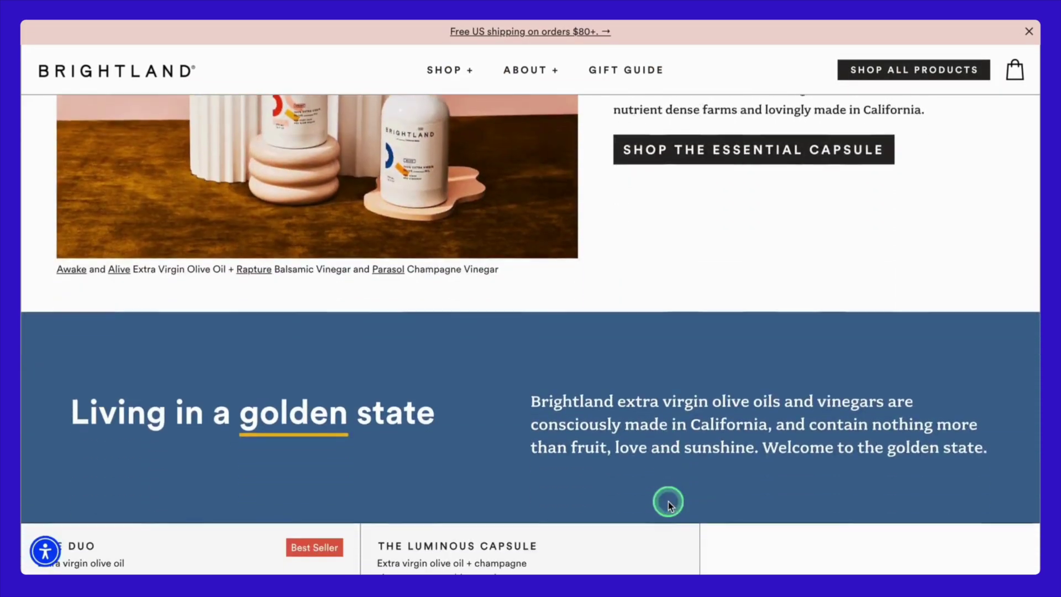
scroll(669, 506, down, 1)
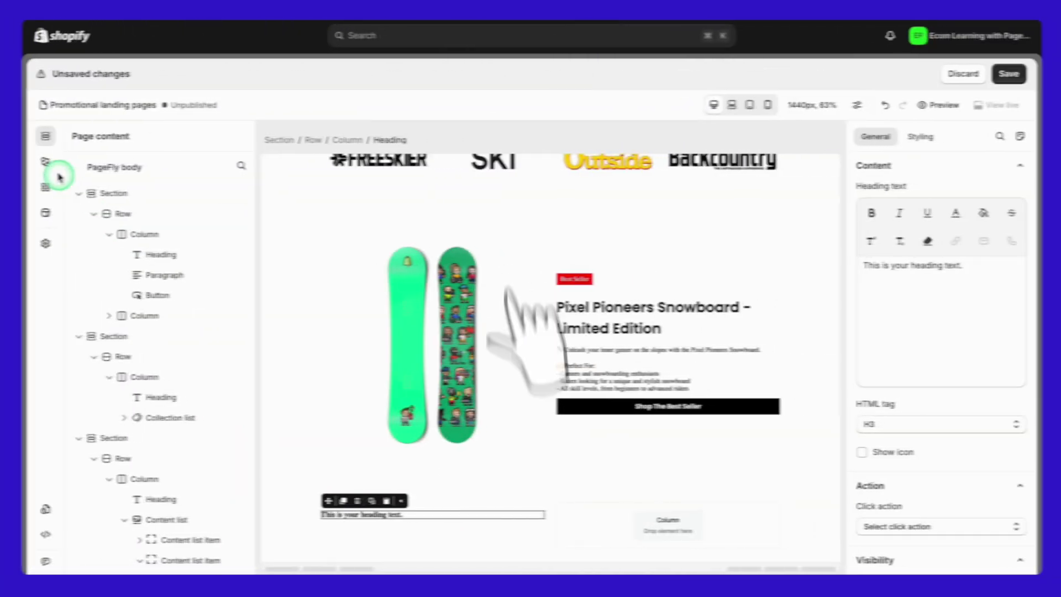
click(59, 176)
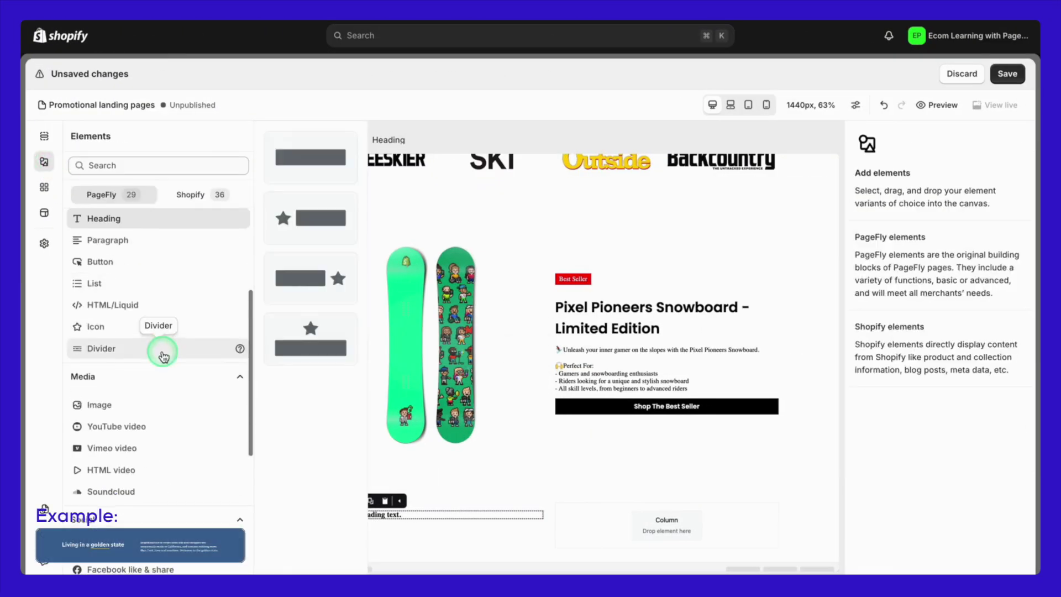
mouse_move(166, 218)
drag(301, 148, 636, 522)
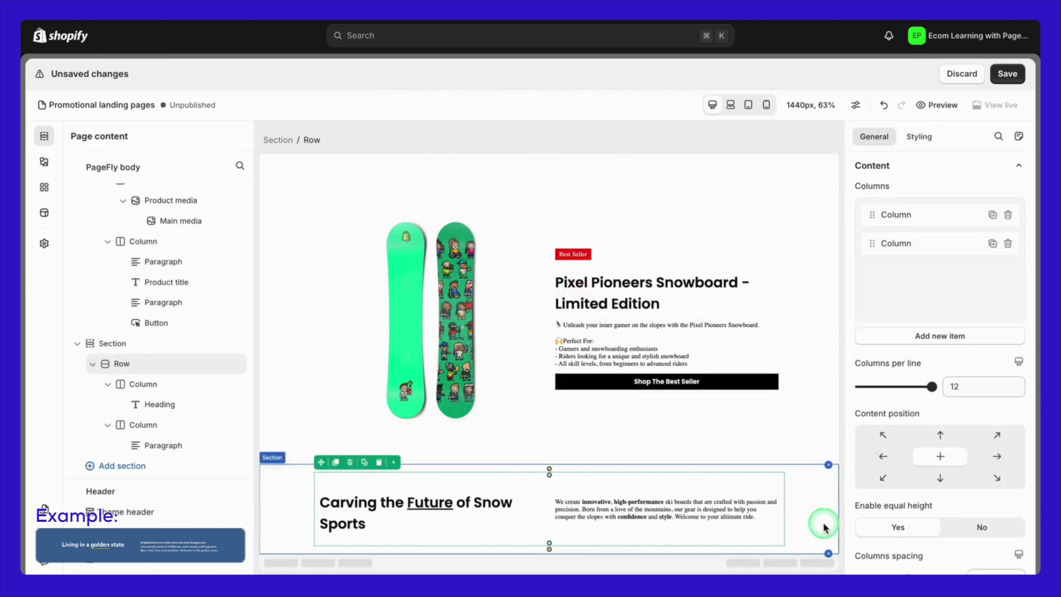
click(824, 527)
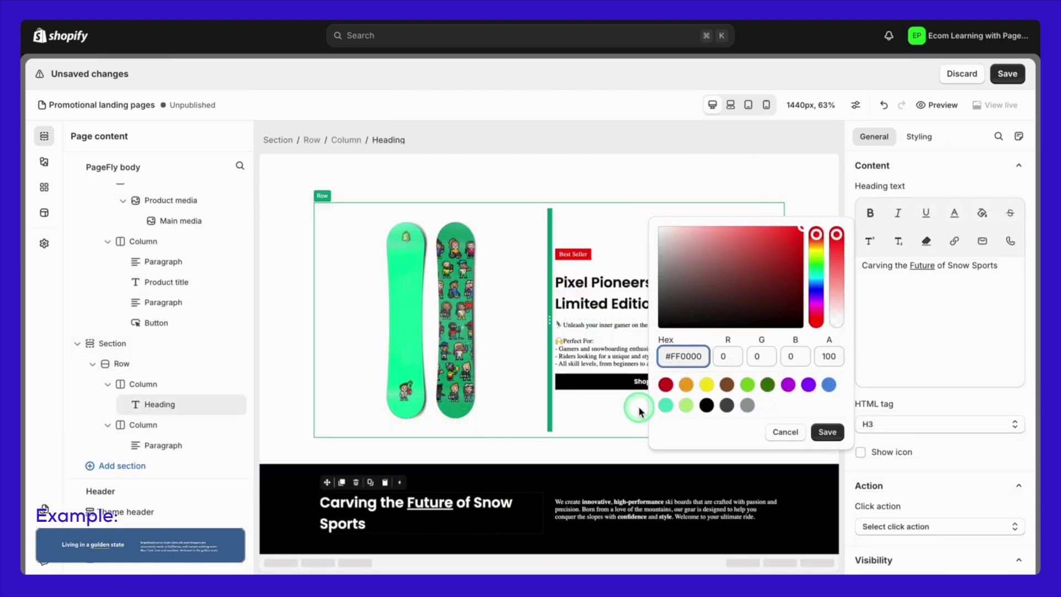
Colour the word Future green via its hex field and style the description paragraph
click(689, 358)
key(ctrl+v)
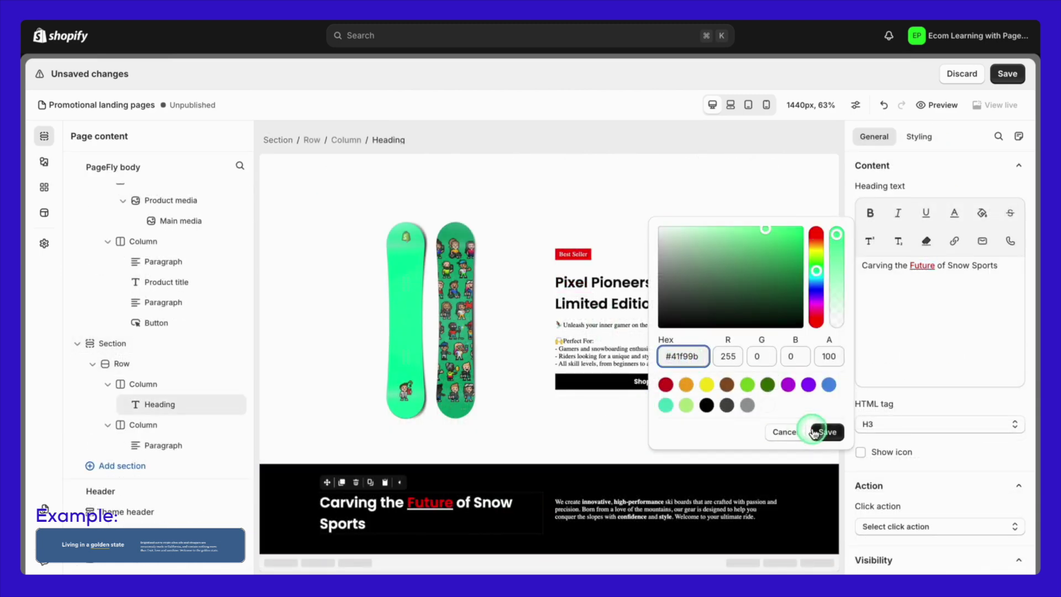
click(823, 431)
click(711, 509)
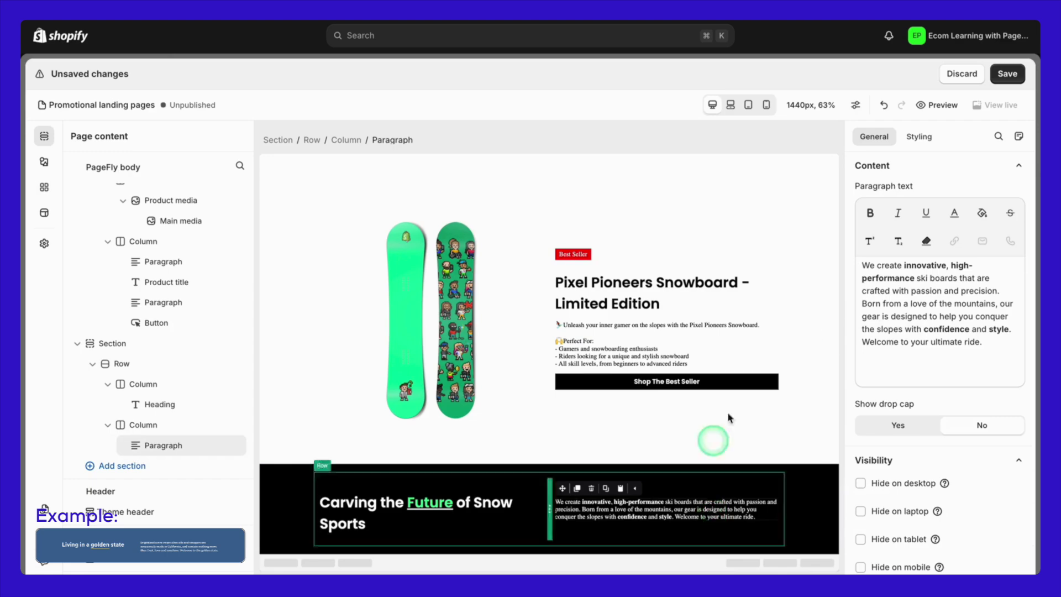
click(922, 138)
scroll(961, 277, up, 10)
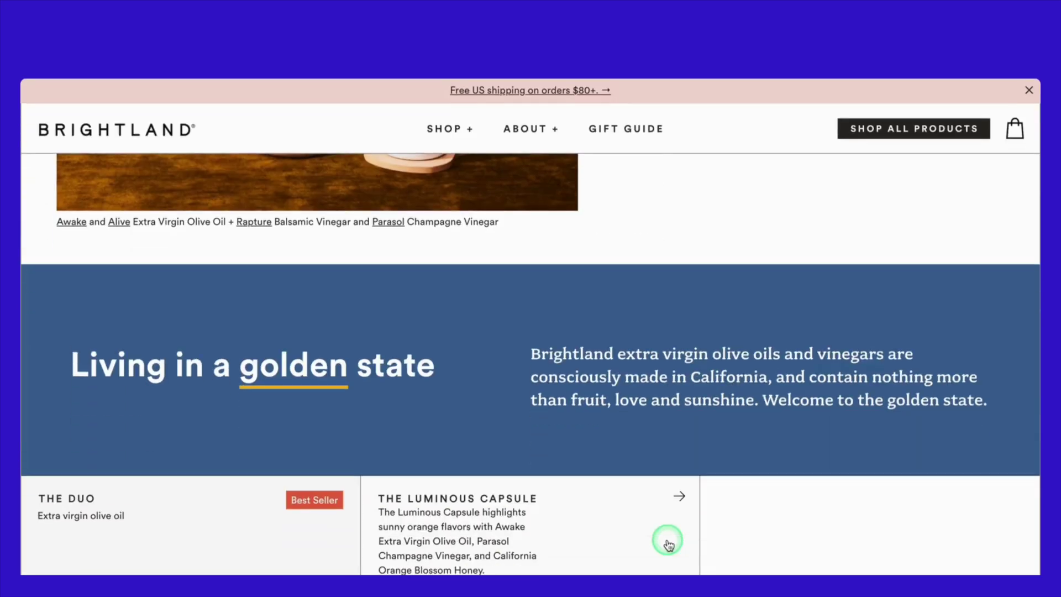
Add a heading and a paragraph to the empty third Start Here column, then save the page
scroll(666, 486, down, 5)
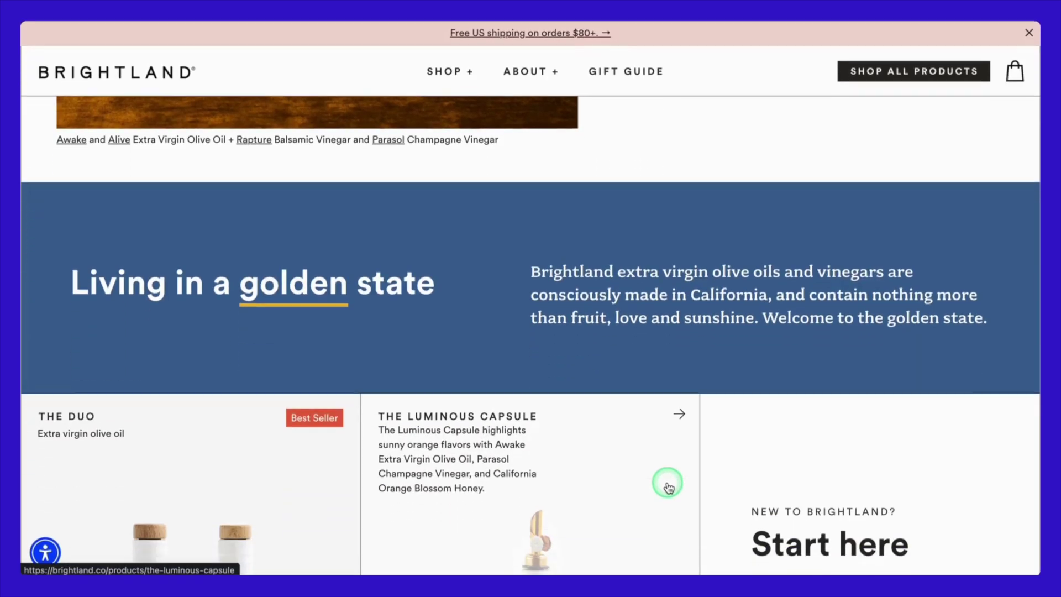
scroll(666, 484, down, 1)
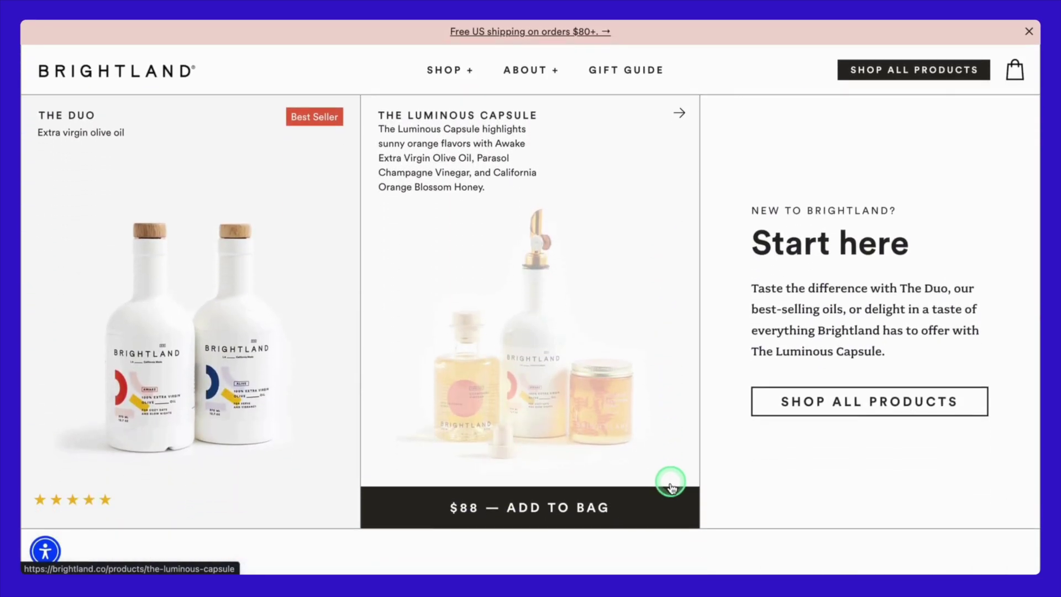
scroll(667, 486, up, 1)
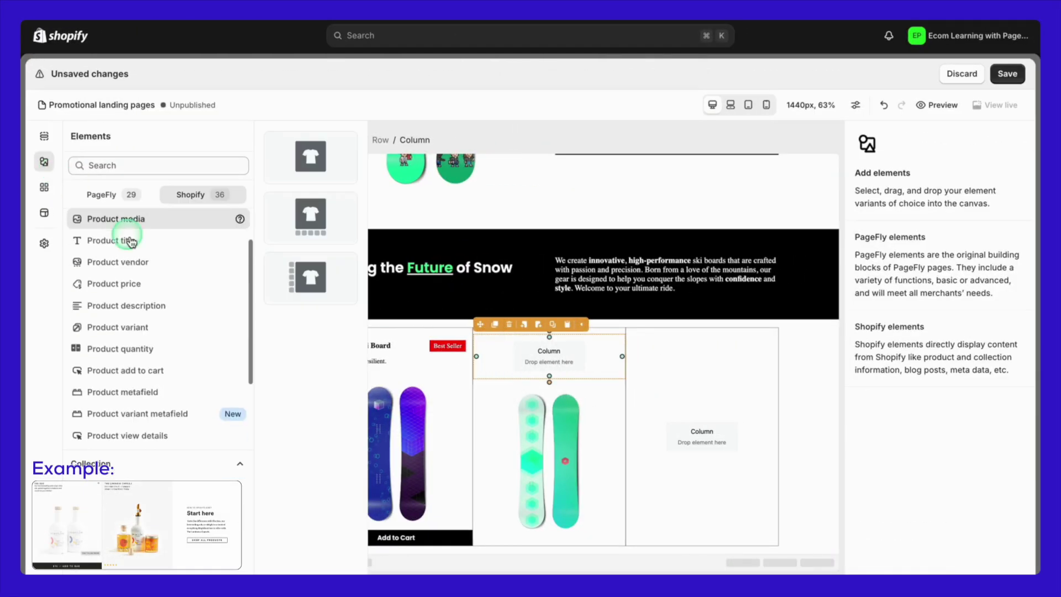
scroll(127, 232, down, 5)
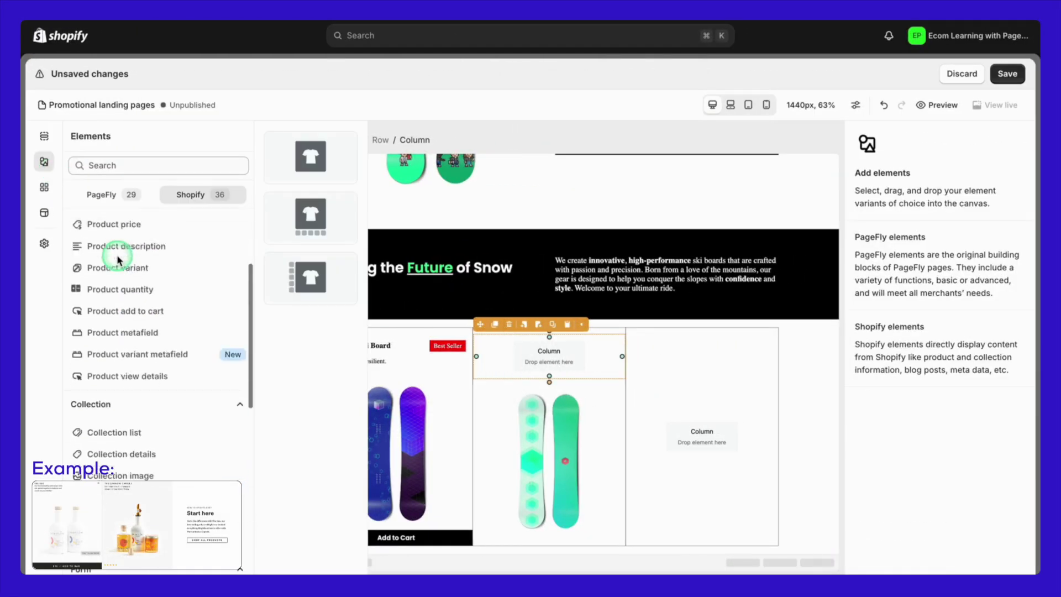
click(108, 189)
scroll(107, 357, down, 3)
drag(304, 145, 488, 347)
click(45, 161)
drag(279, 214, 486, 326)
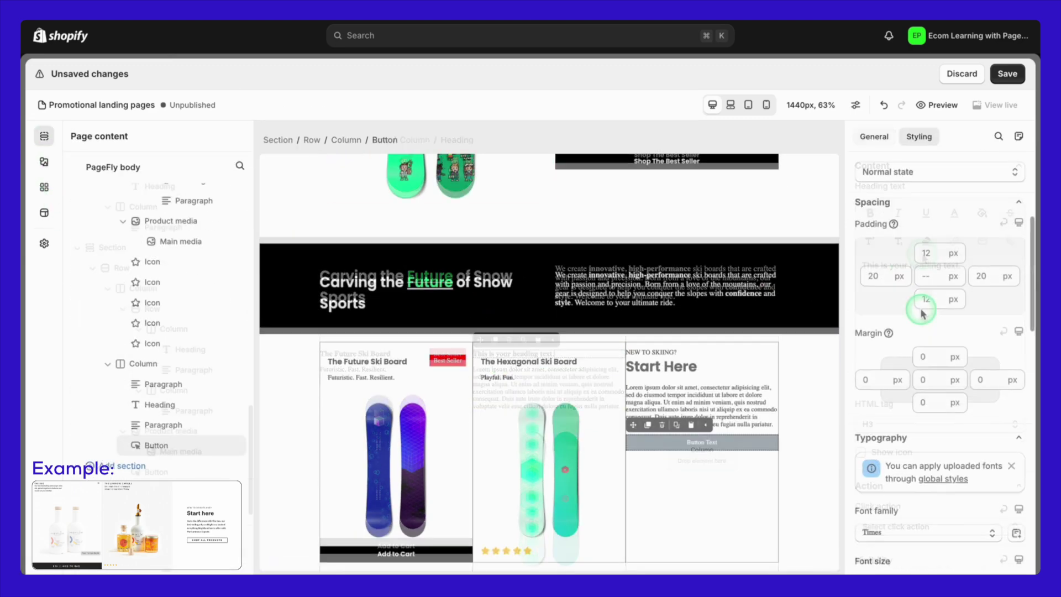
scroll(921, 312, up, 1)
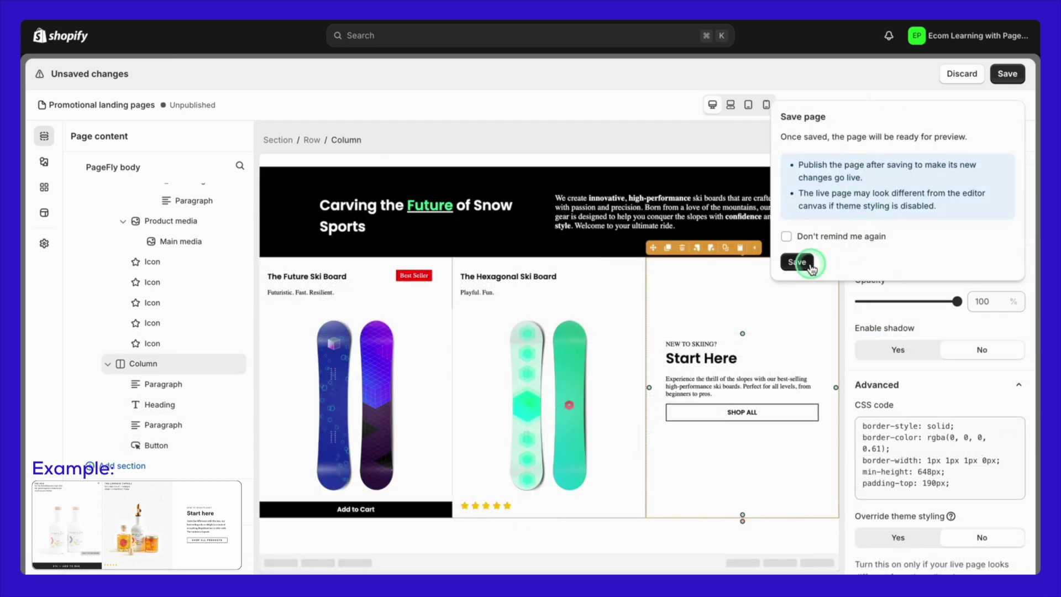
click(797, 262)
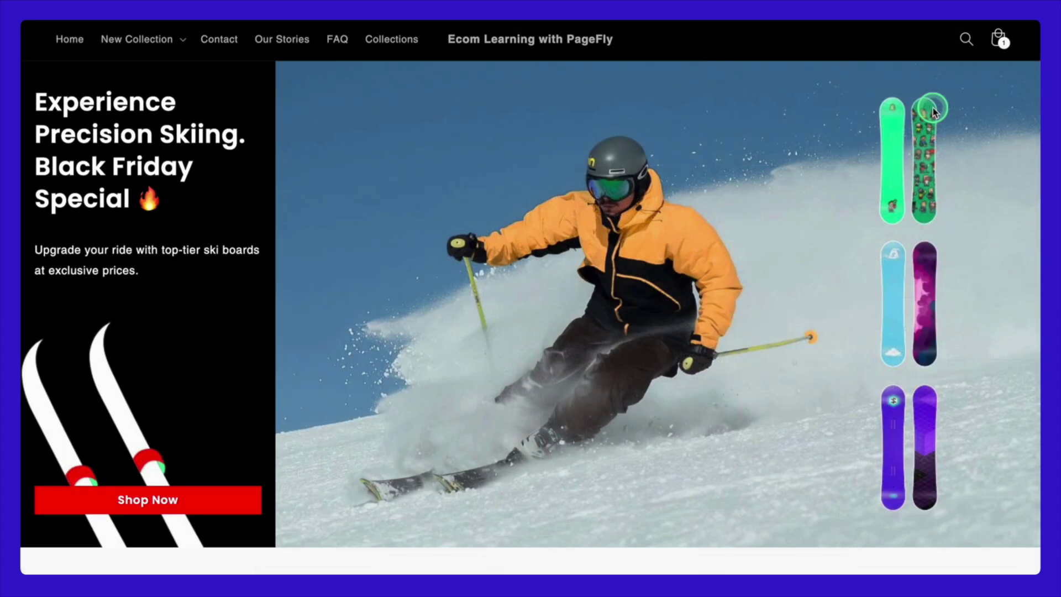
scroll(812, 272, down, 12)
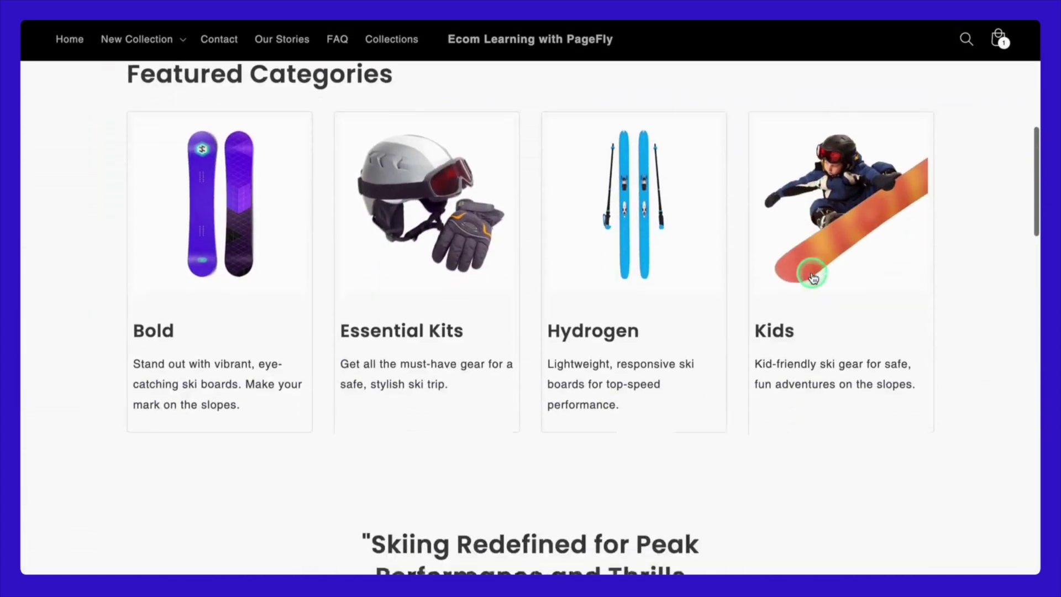
scroll(812, 273, down, 15)
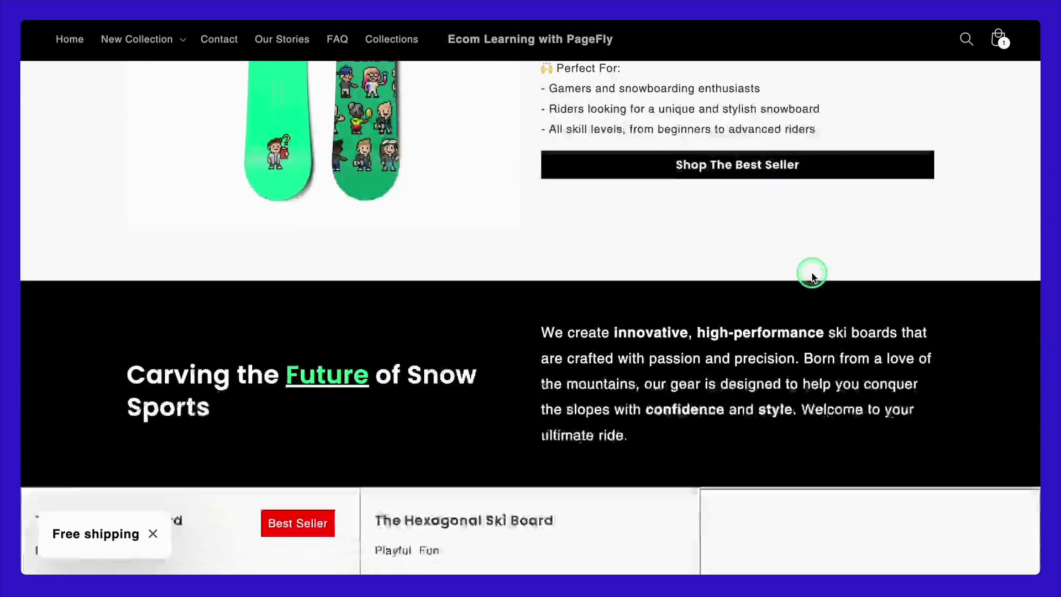
scroll(812, 273, down, 5)
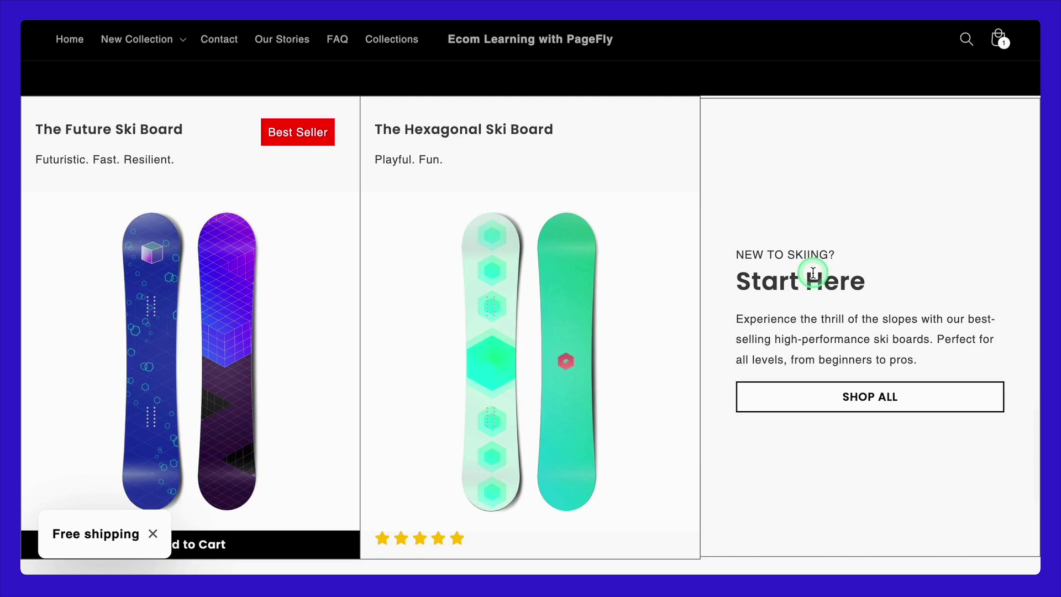
scroll(812, 273, up, 2)
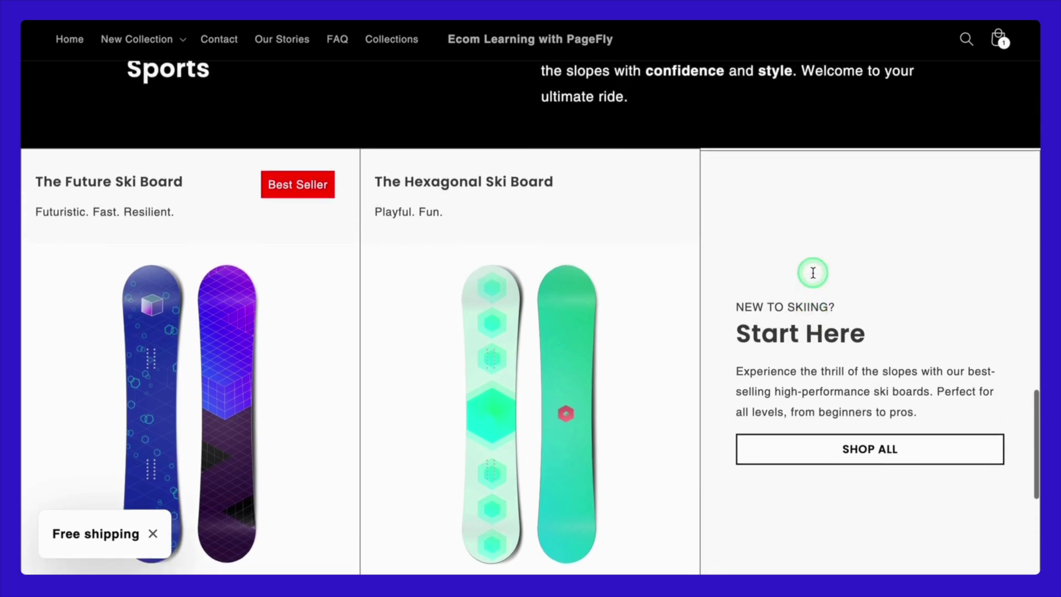
scroll(812, 272, down, 3)
scroll(812, 273, up, 2)
scroll(813, 273, down, 1)
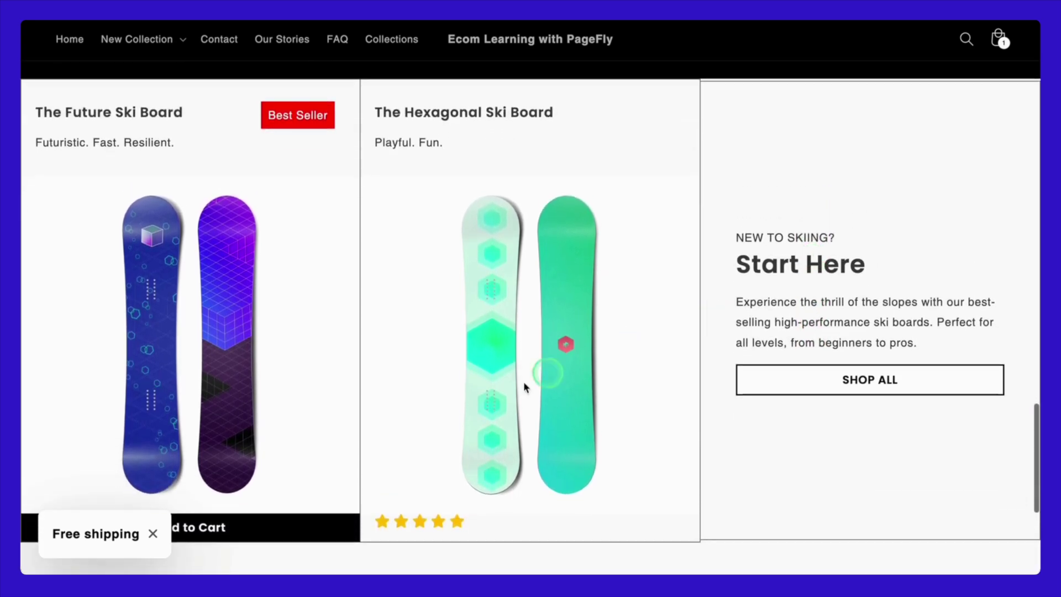
scroll(315, 520, down, 1)
scroll(316, 521, up, 2)
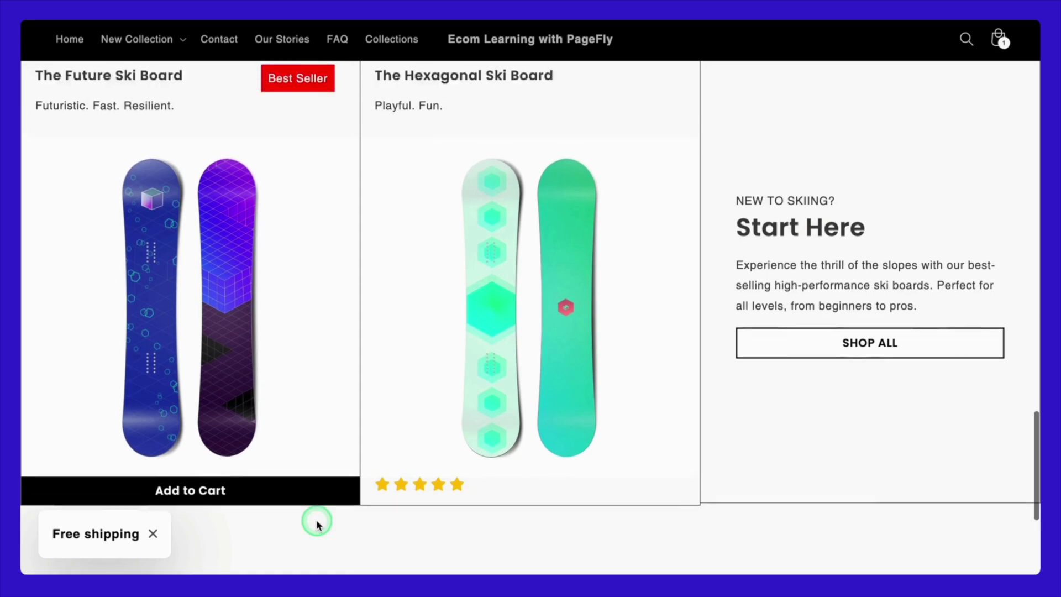
scroll(317, 523, down, 1)
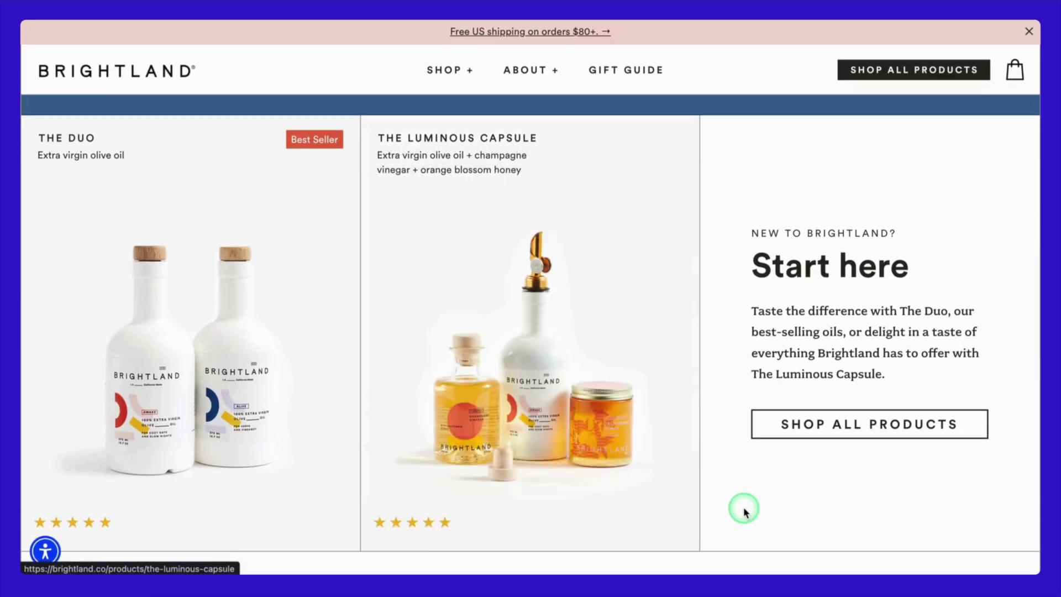
Place an Instagram feed carousel under the 'Join 160,000+ Ski Enthusiasts' heading
scroll(741, 506, down, 4)
scroll(743, 511, down, 9)
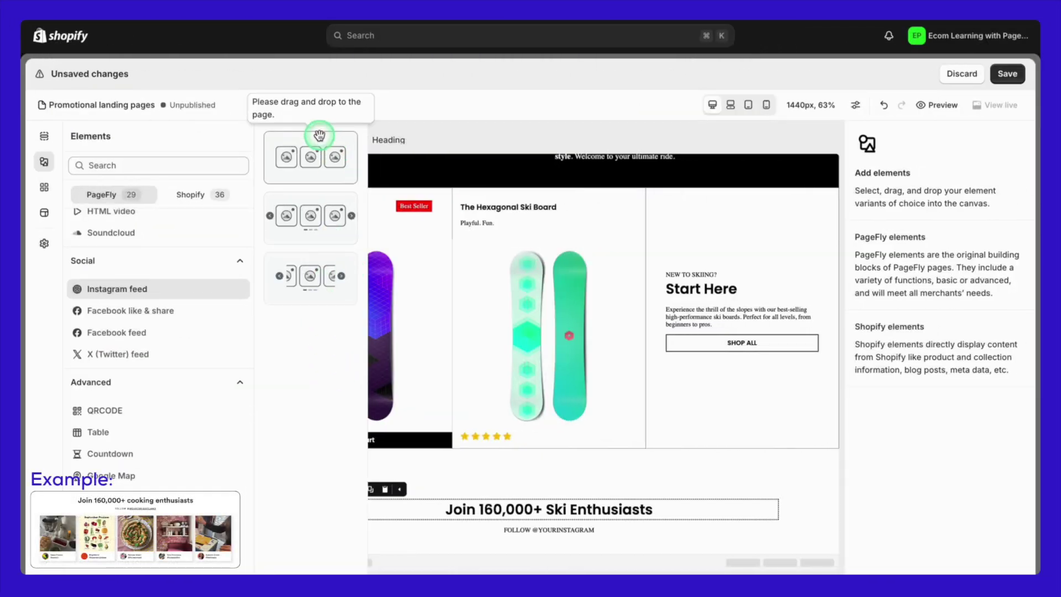
mouse_move(308, 146)
mouse_down()
mouse_move(543, 487)
mouse_move(534, 550)
mouse_up()
scroll(533, 550, down, 1)
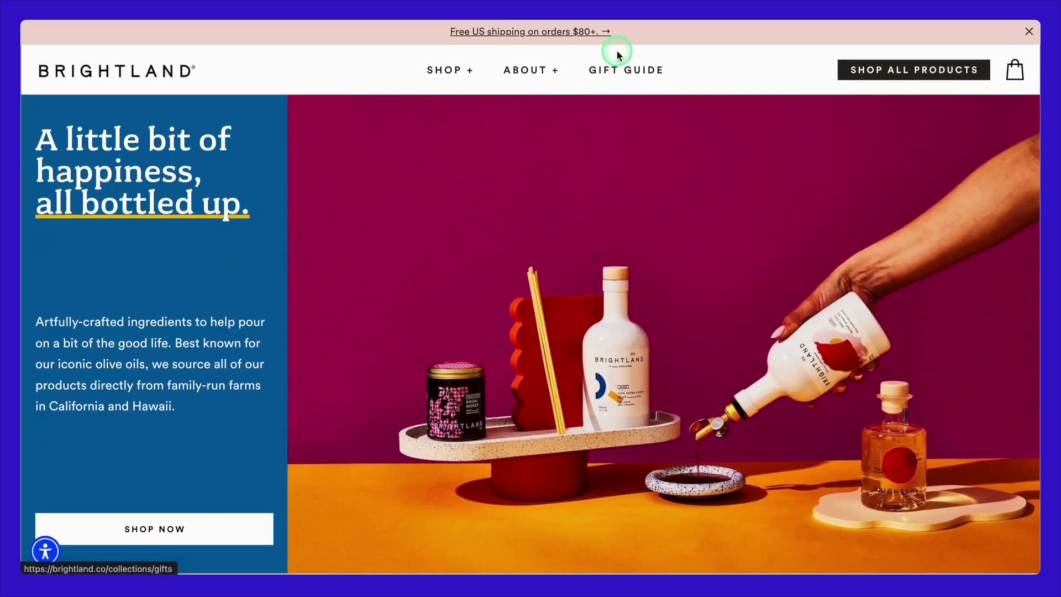
Add the 'Free US shipping on orders $500+.' announcement section at the page top and save it
scroll(634, 105, down, 15)
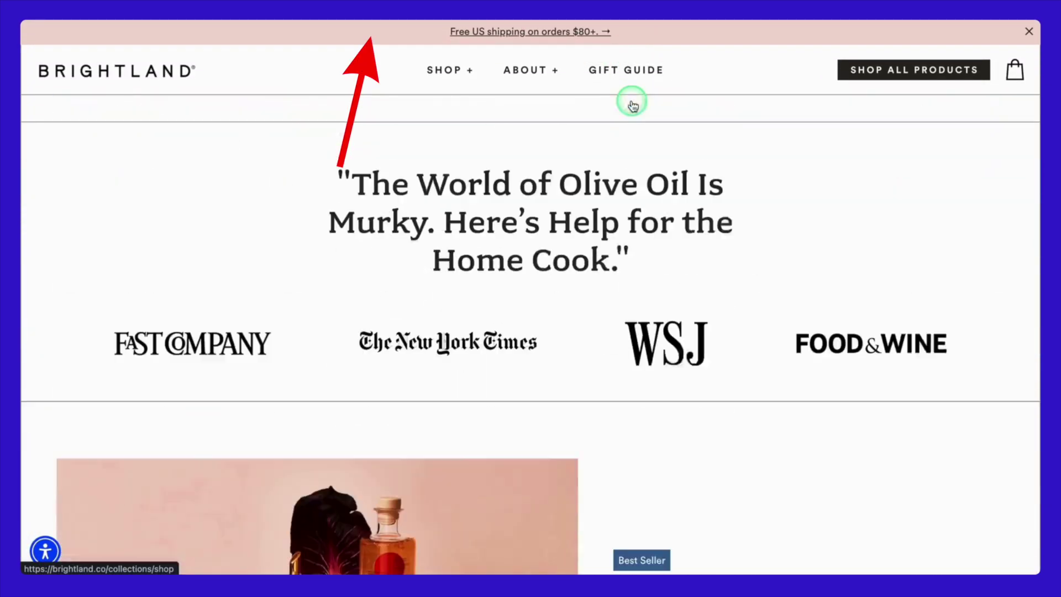
scroll(654, 28, down, 20)
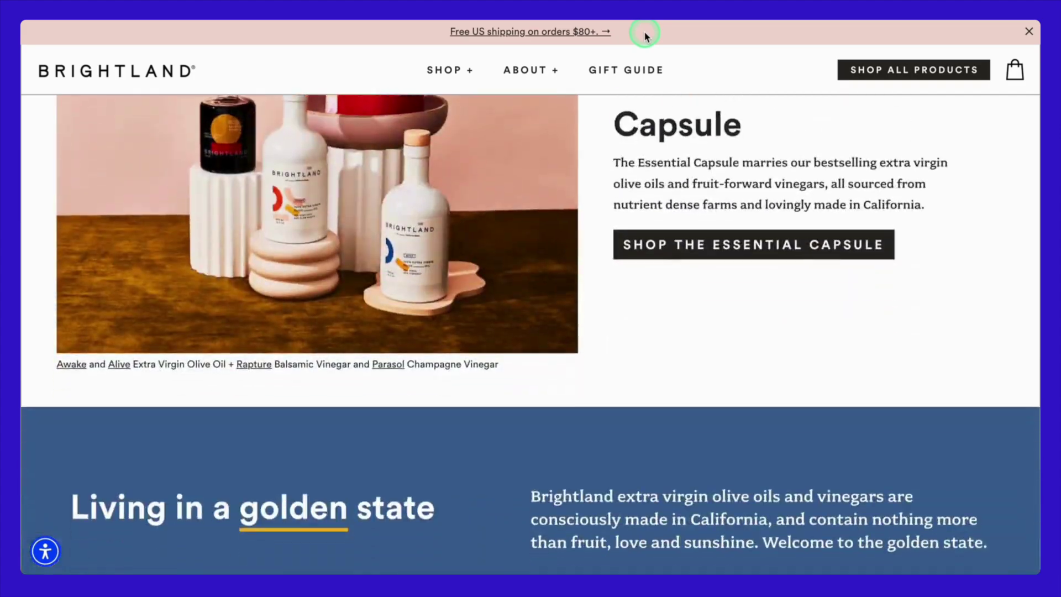
scroll(644, 36, up, 10)
scroll(645, 35, down, 12)
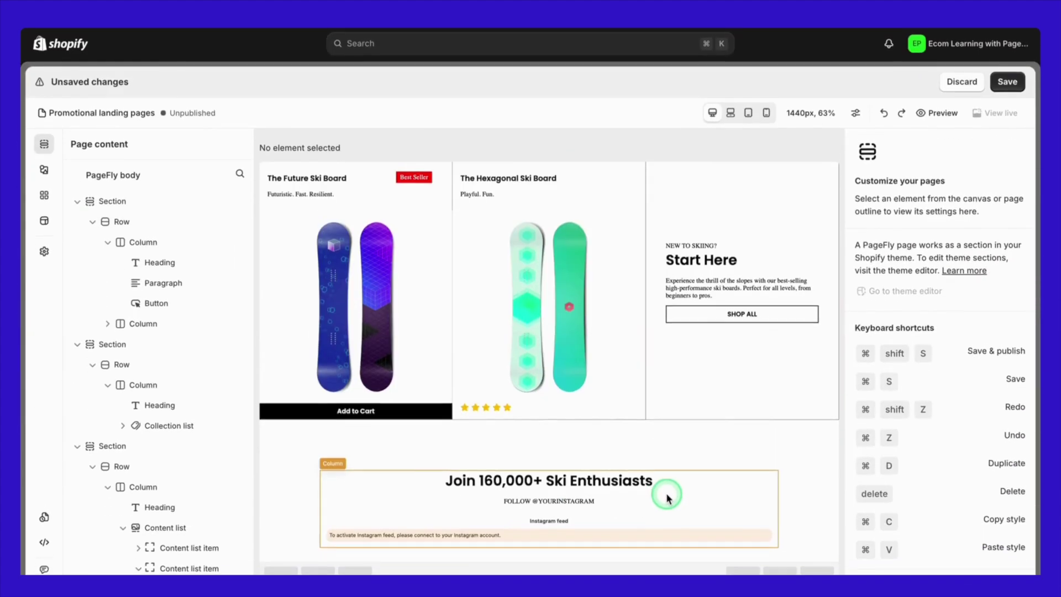
scroll(667, 495, up, 10)
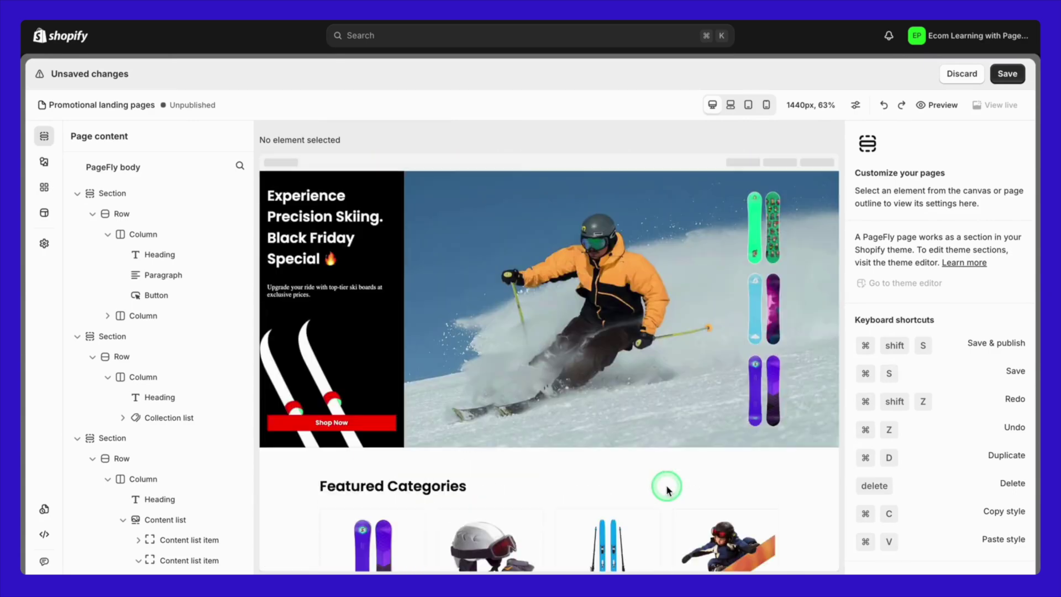
click(44, 161)
drag(267, 131, 487, 182)
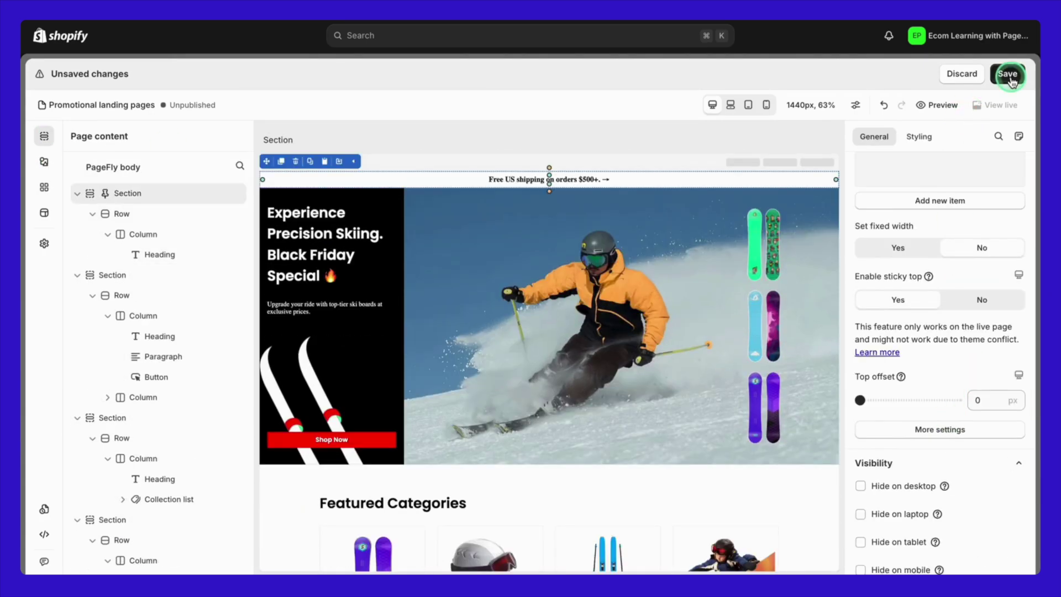
click(1010, 76)
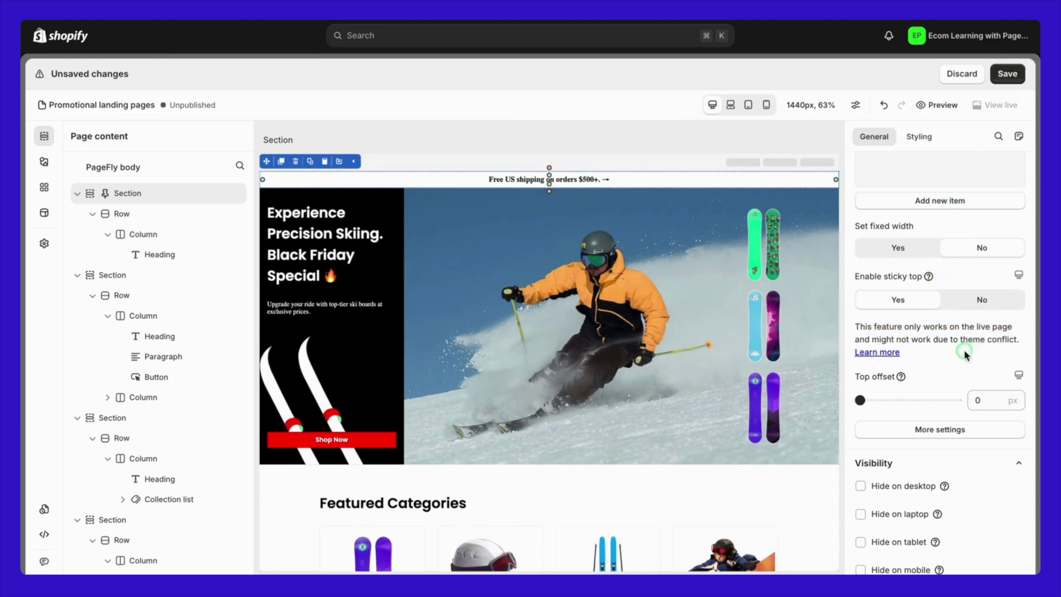
click(950, 171)
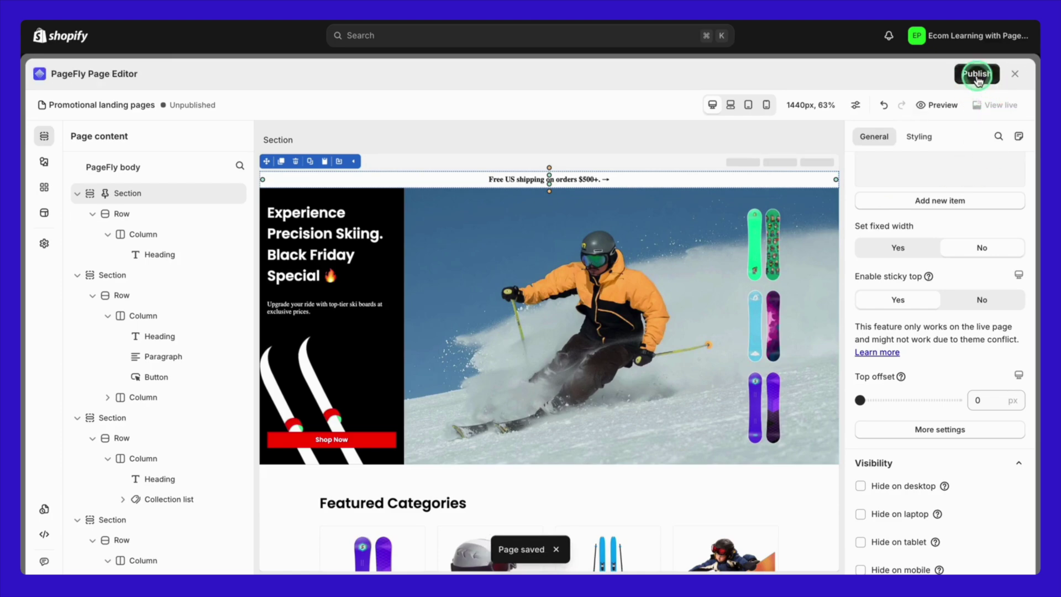
Publish the Black Friday ski landing page and scroll through the live storefront version
click(976, 76)
click(802, 226)
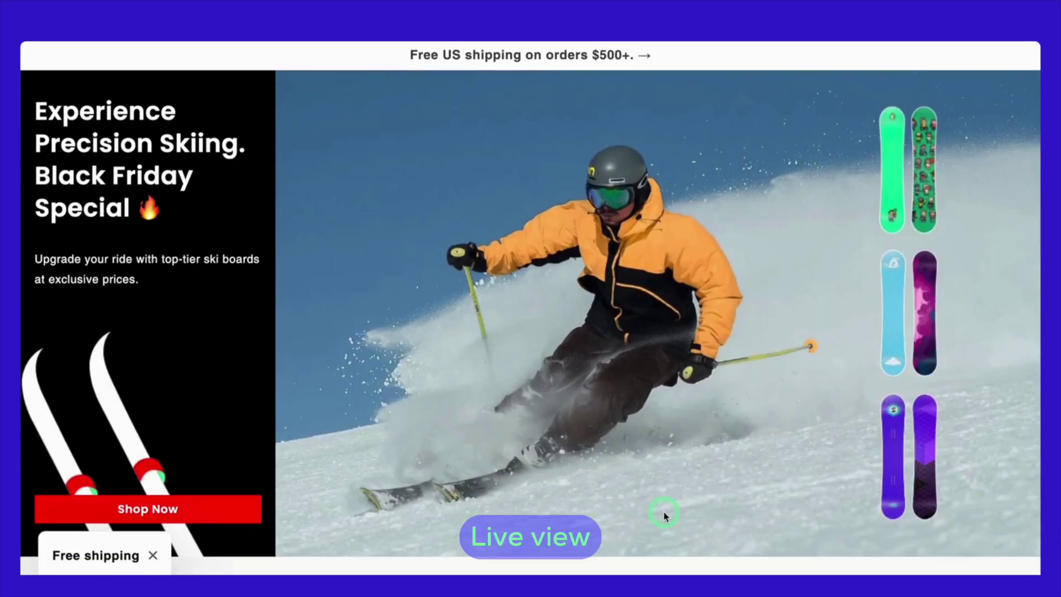
scroll(663, 498, down, 10)
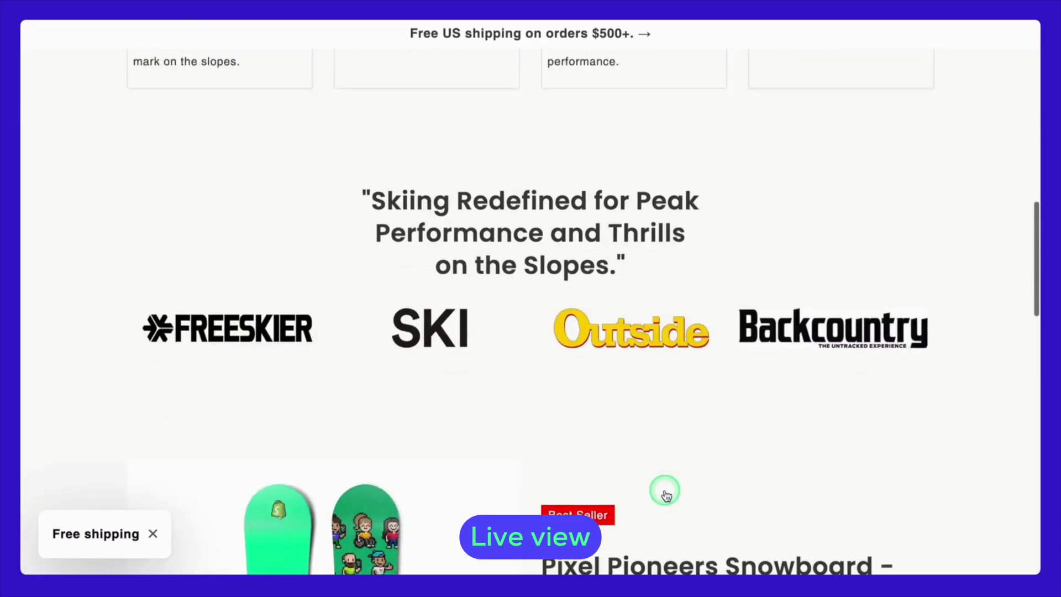
scroll(666, 493, down, 15)
scroll(665, 494, up, 20)
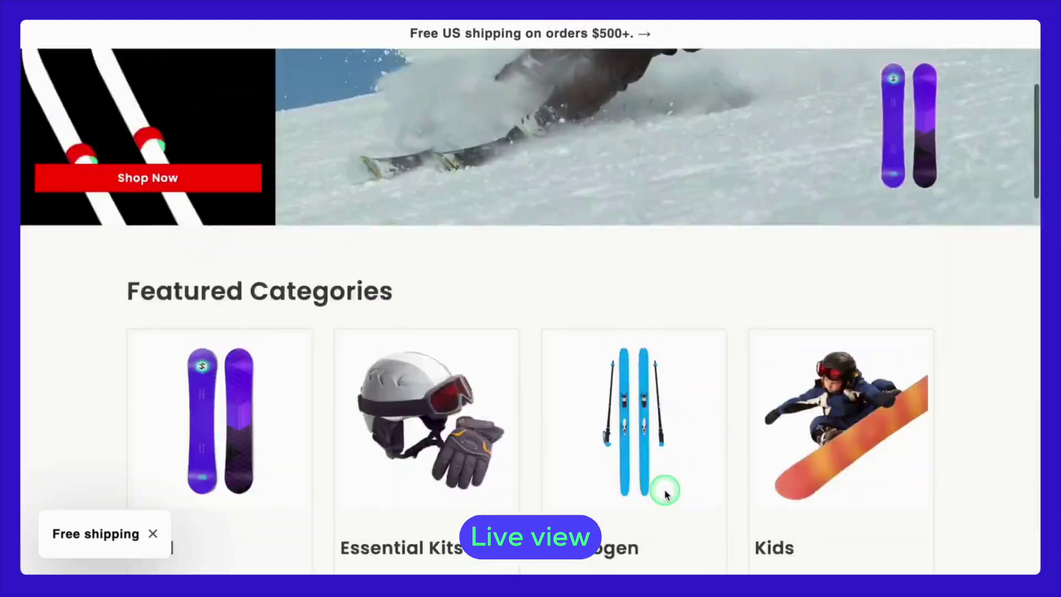
scroll(664, 489, up, 5)
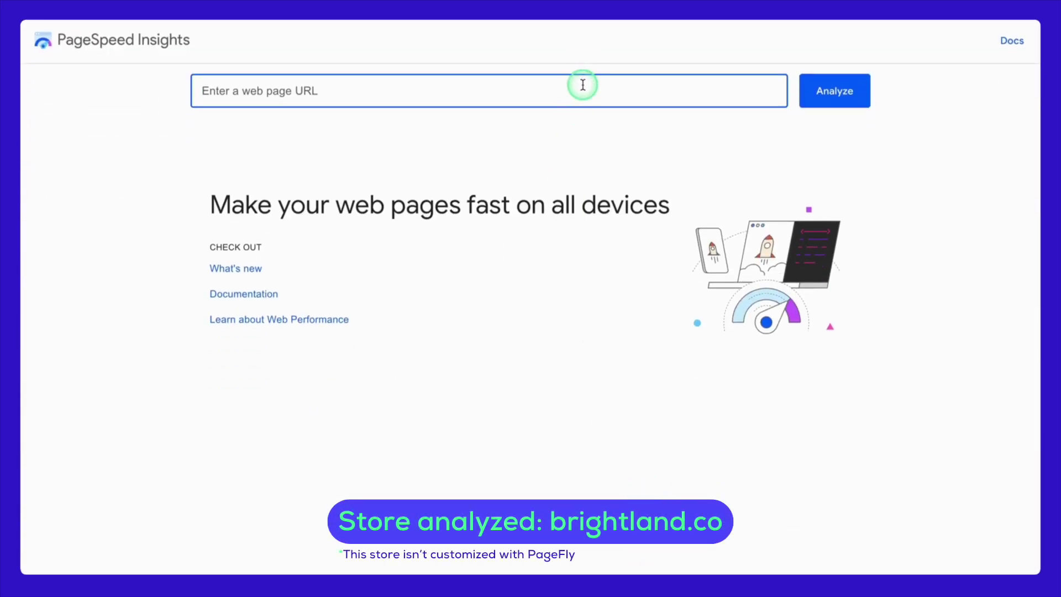
right_click(582, 85)
click(611, 186)
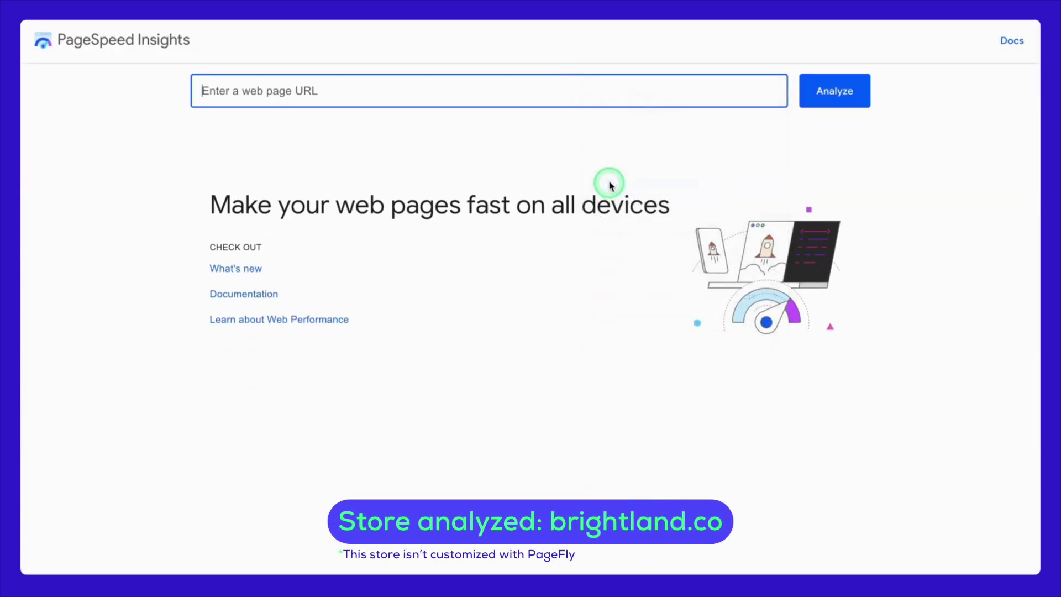
click(814, 106)
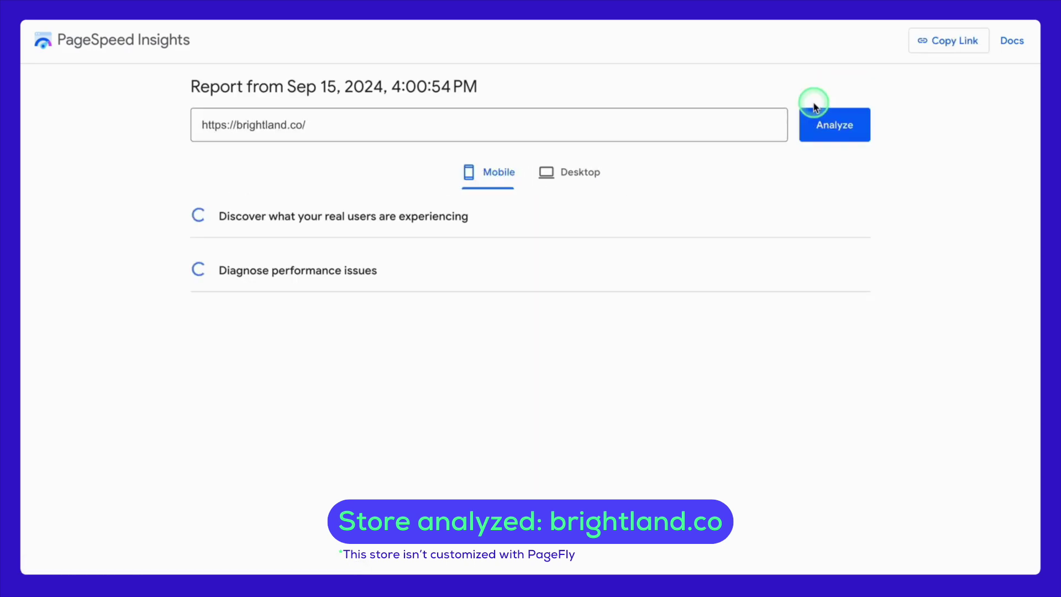
scroll(738, 278, down, 6)
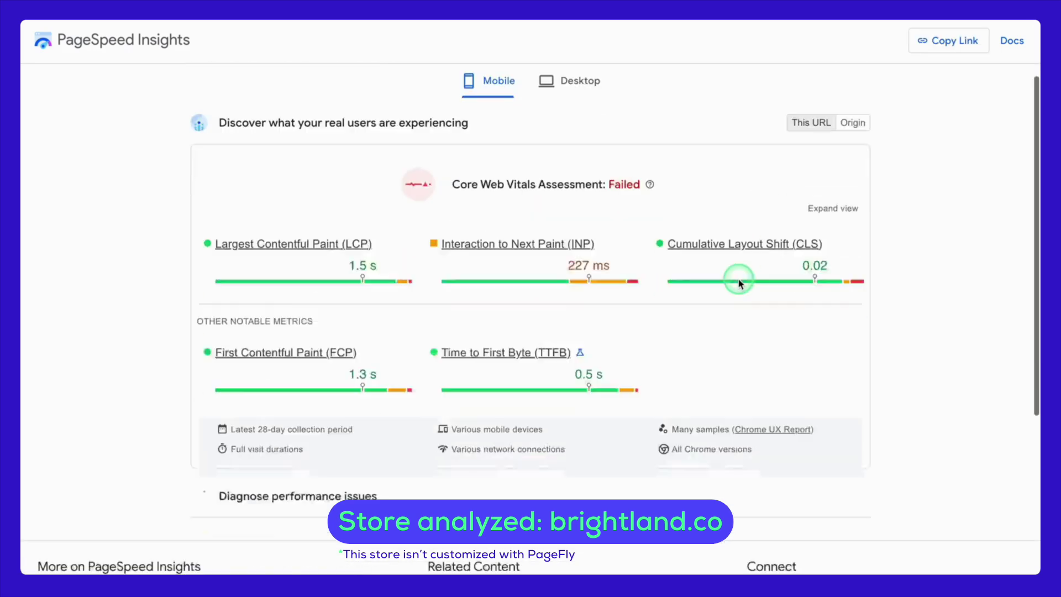
click(568, 82)
click(503, 83)
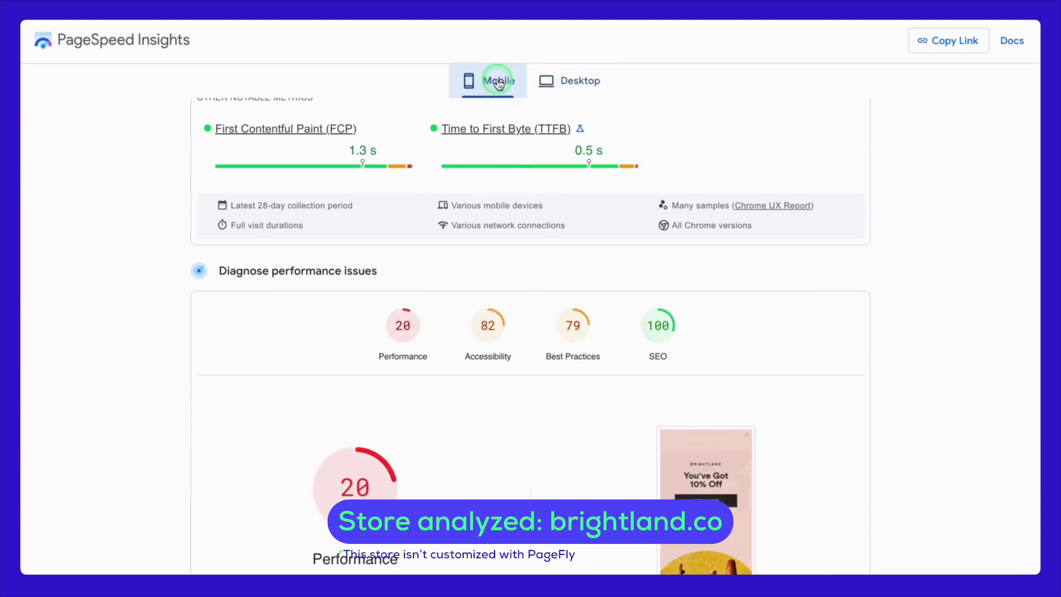
Inspect the mobile diagnostics for Avoid large layout shifts and the Largest Contentful Paint element
scroll(472, 288, down, 4)
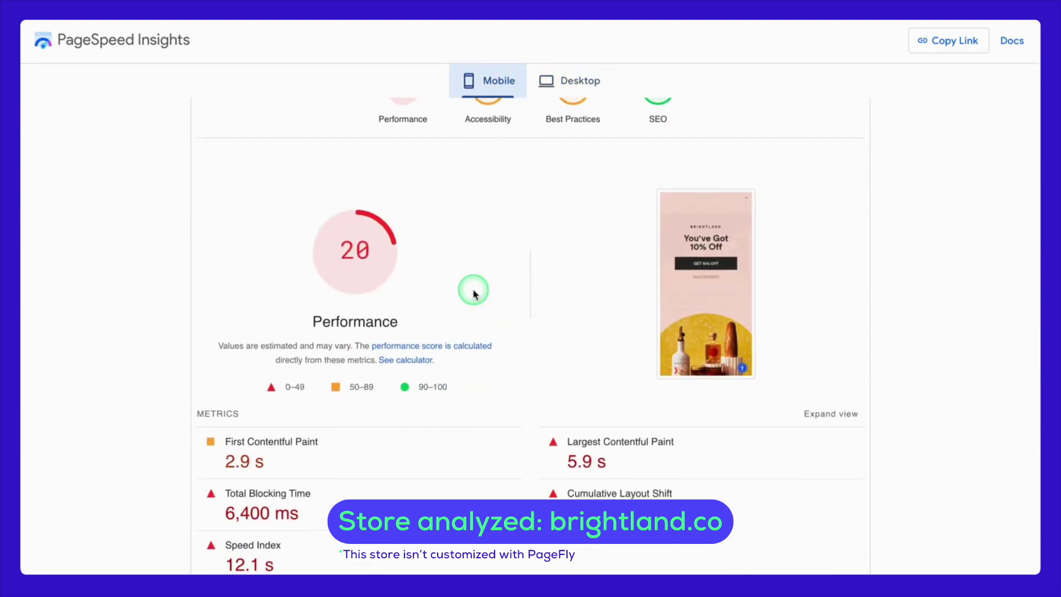
scroll(320, 360, down, 2)
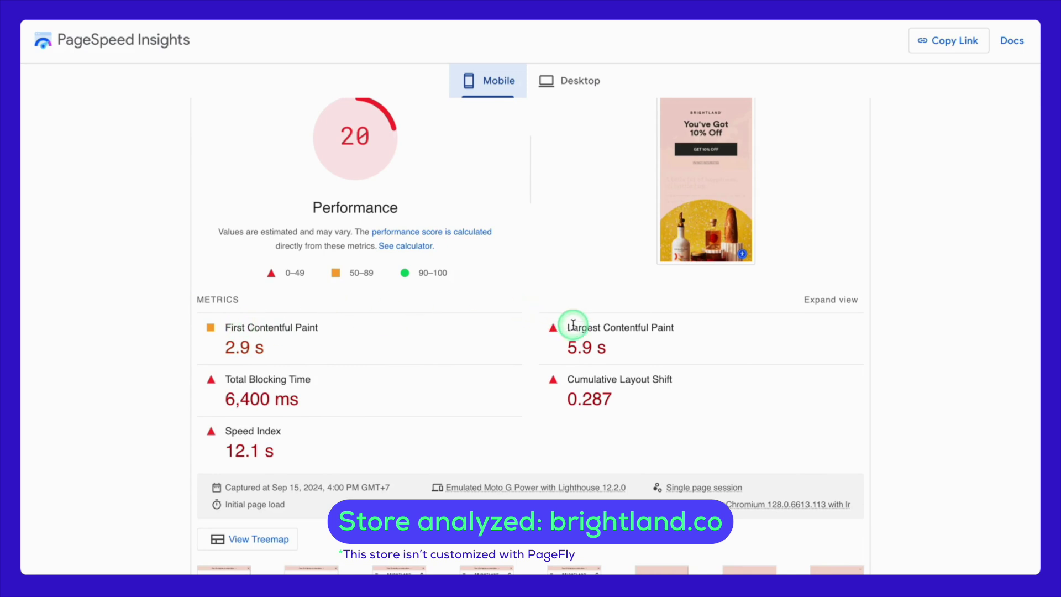
scroll(420, 390, down, 2)
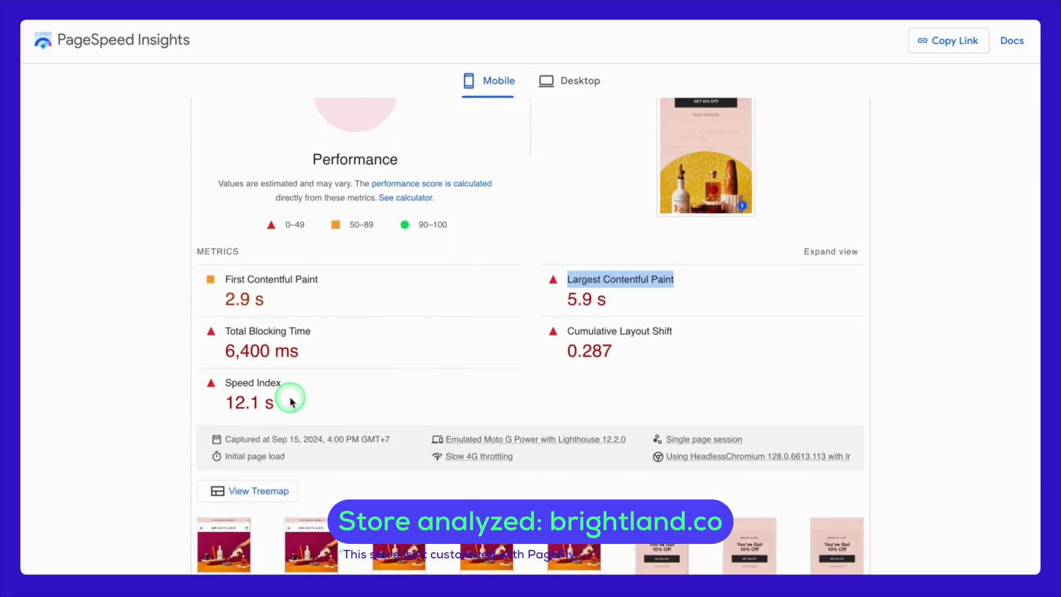
scroll(291, 397, down, 1)
scroll(290, 399, down, 6)
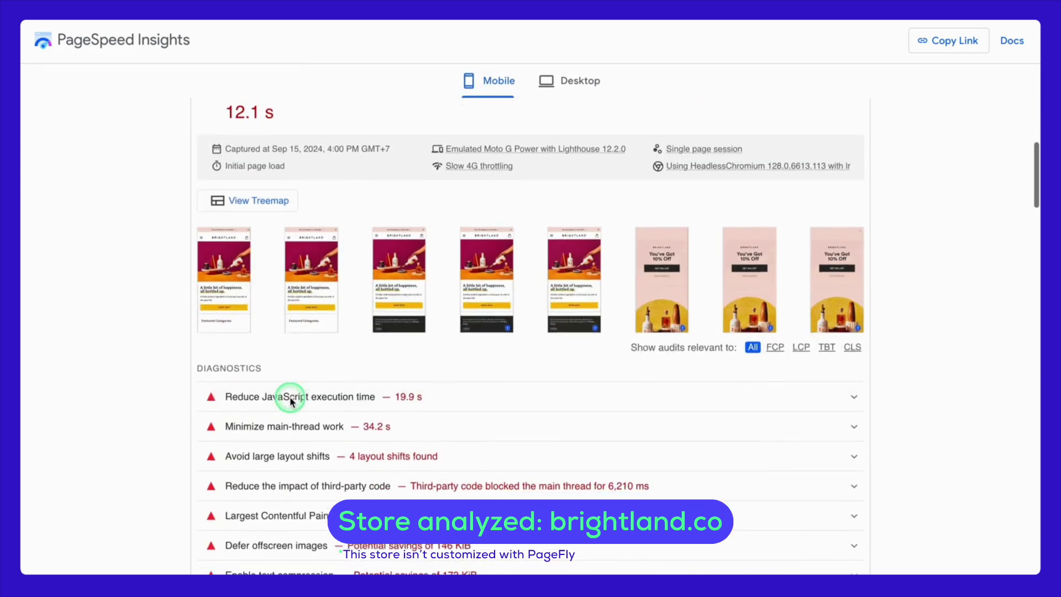
click(304, 264)
click(308, 259)
click(302, 326)
scroll(299, 325, down, 3)
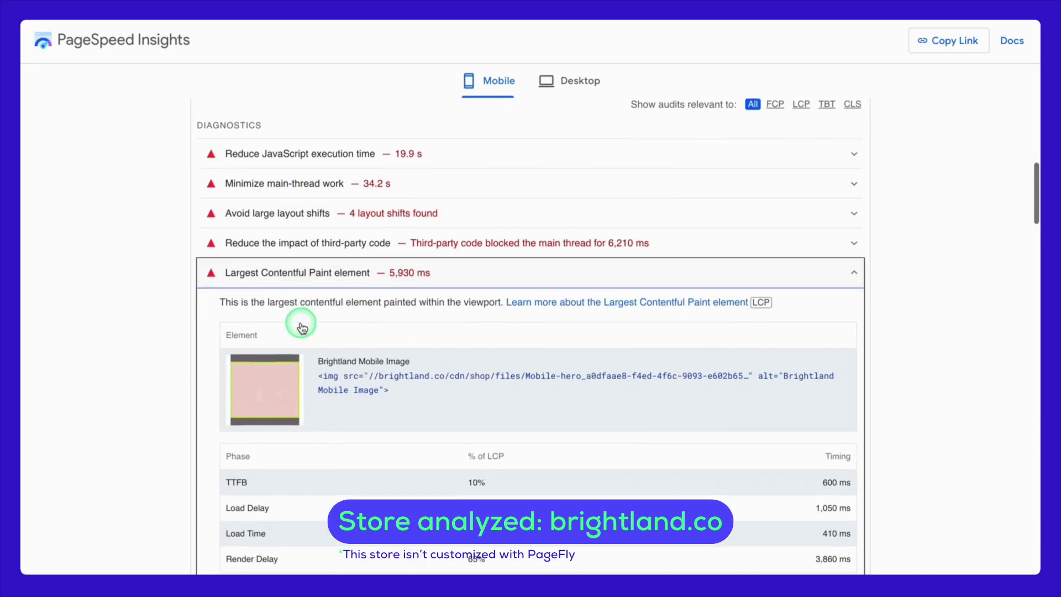
scroll(299, 260, up, 1)
click(299, 205)
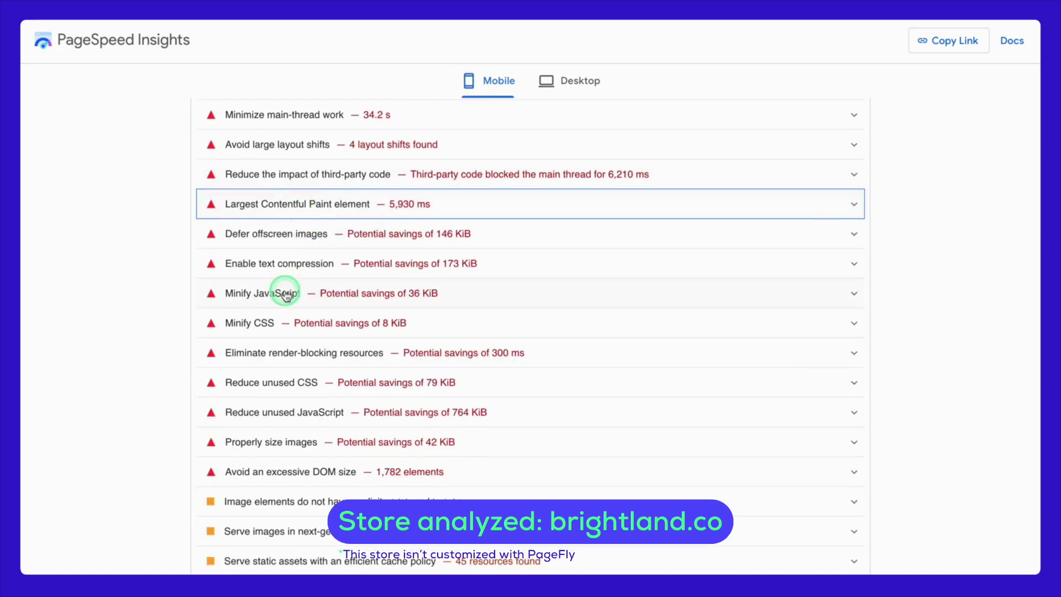
Review the Properly size images and image width and height audits
click(297, 442)
scroll(296, 440, down, 5)
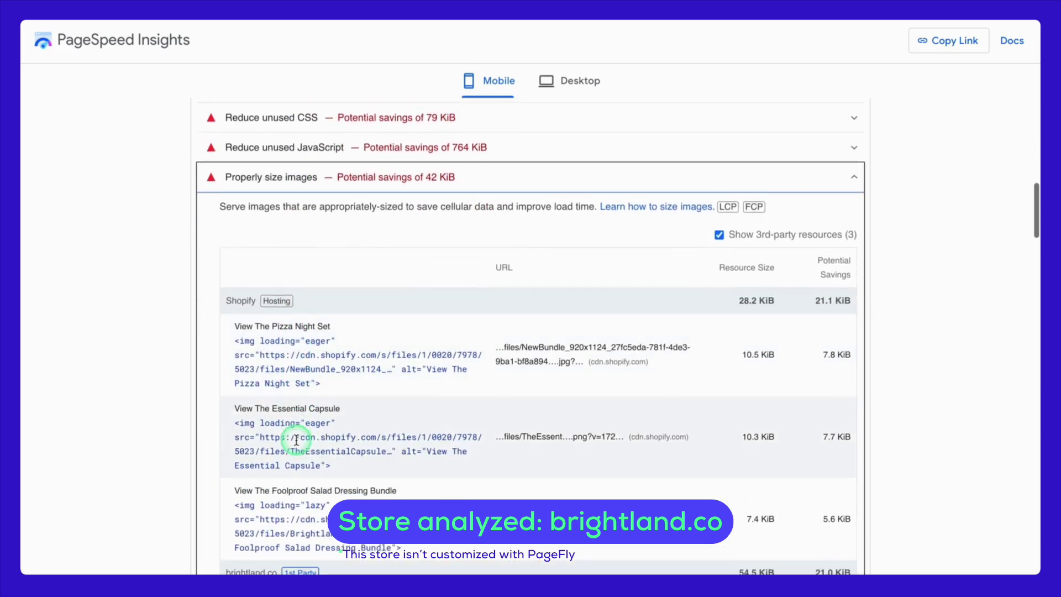
scroll(794, 446, down, 13)
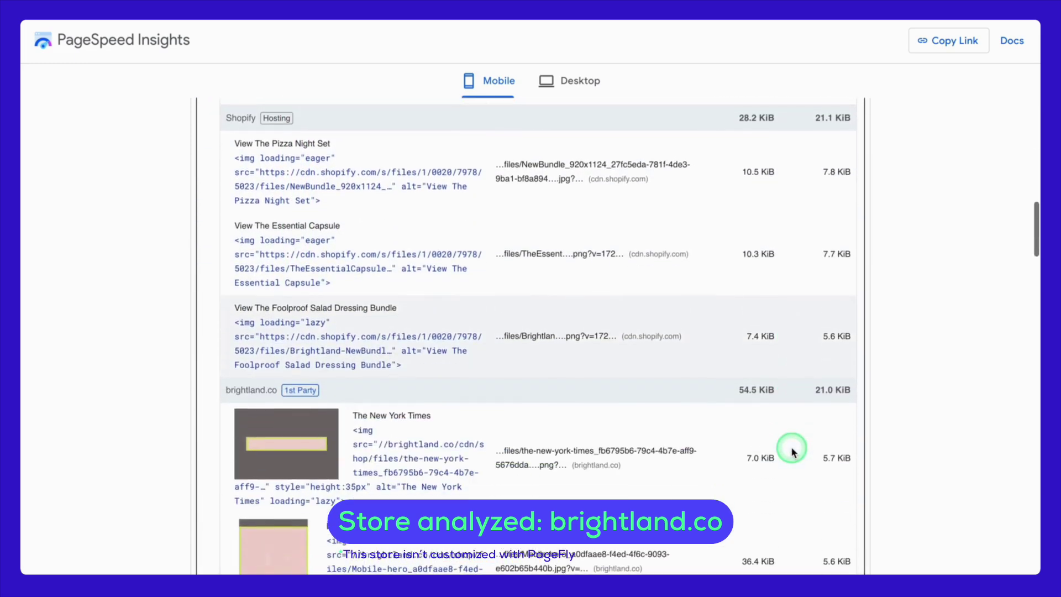
click(780, 475)
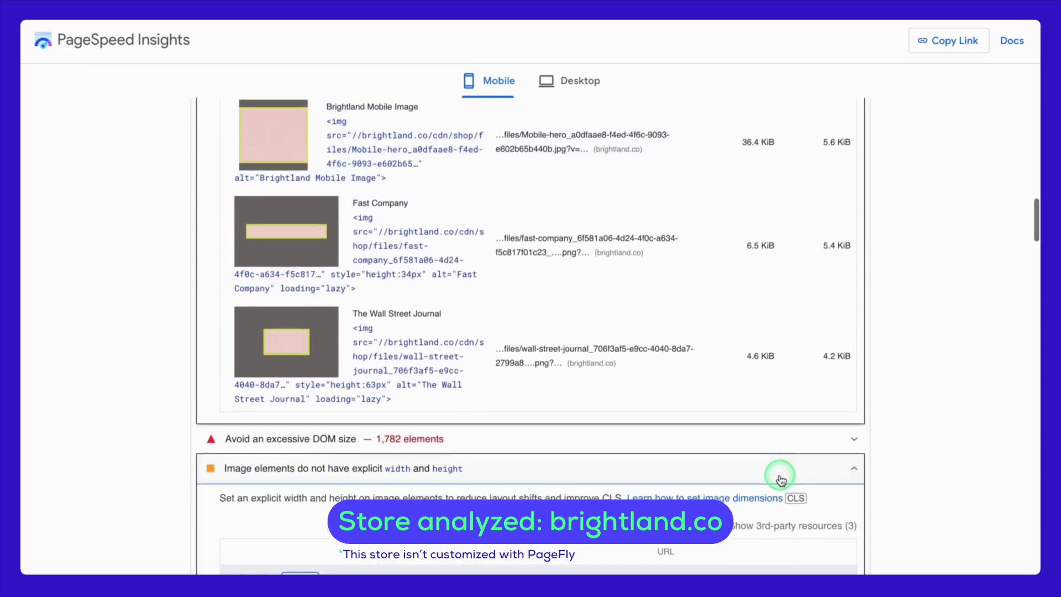
scroll(779, 476, down, 6)
click(744, 154)
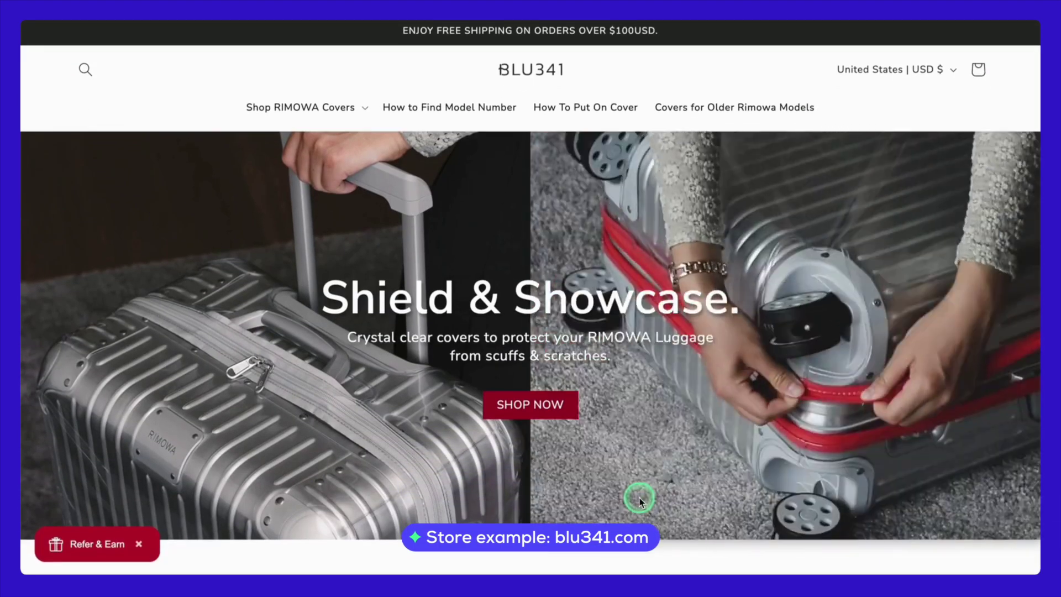
Scroll the 925 ORIGINAL clear luggage cover page and expand its Shipping details
scroll(640, 500, down, 8)
scroll(639, 500, down, 2)
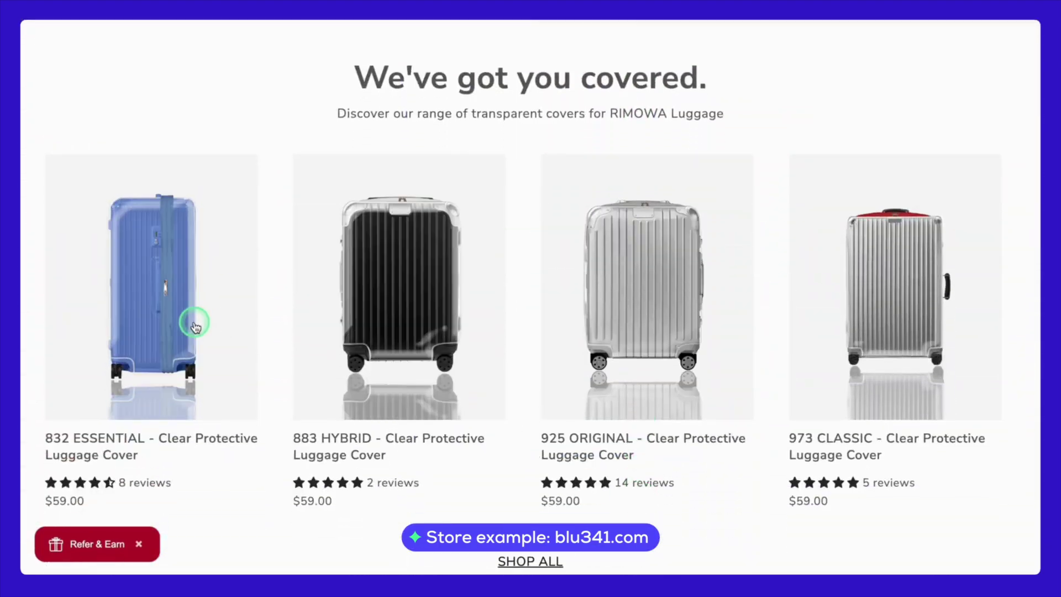
scroll(944, 305, down, 8)
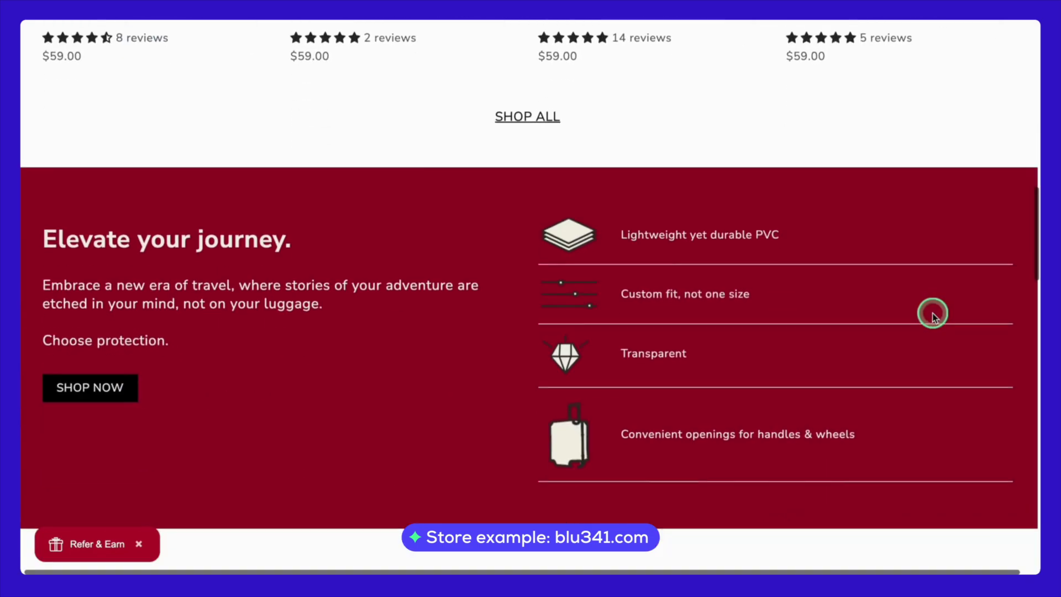
scroll(241, 379, down, 15)
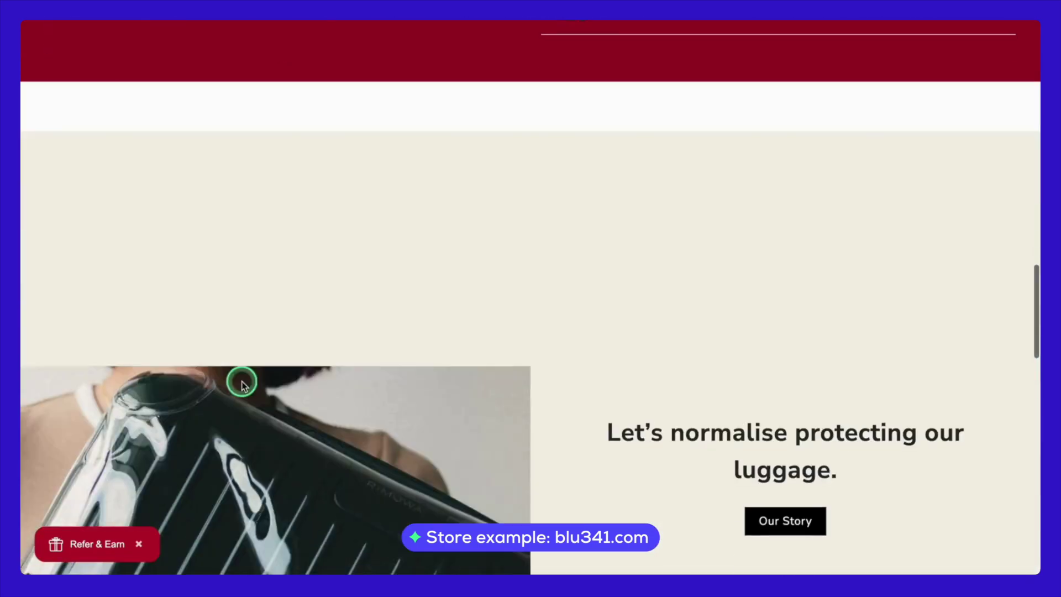
scroll(446, 415, down, 5)
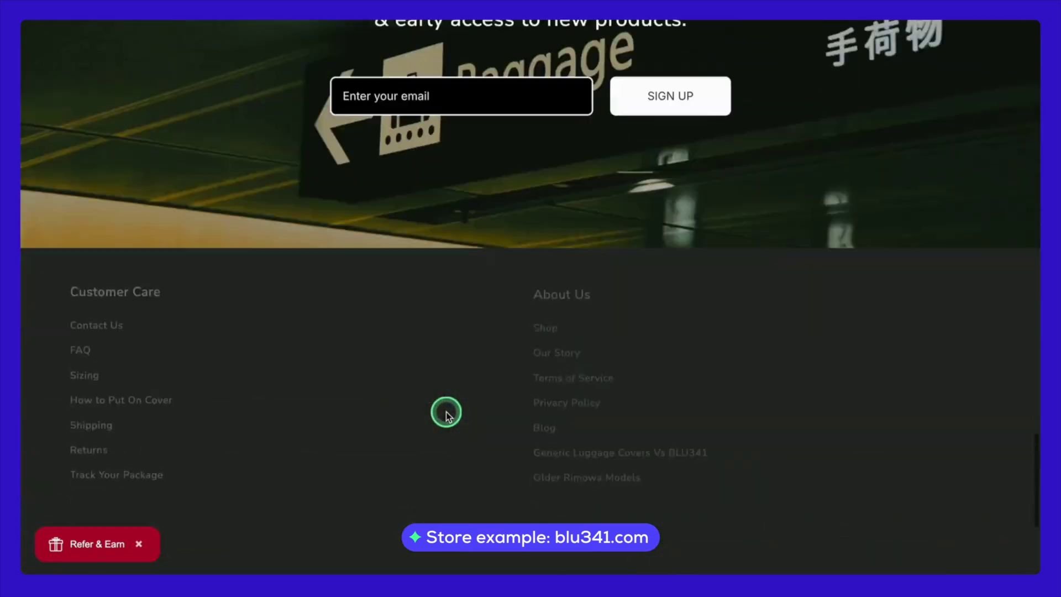
scroll(447, 414, up, 20)
scroll(447, 416, up, 1)
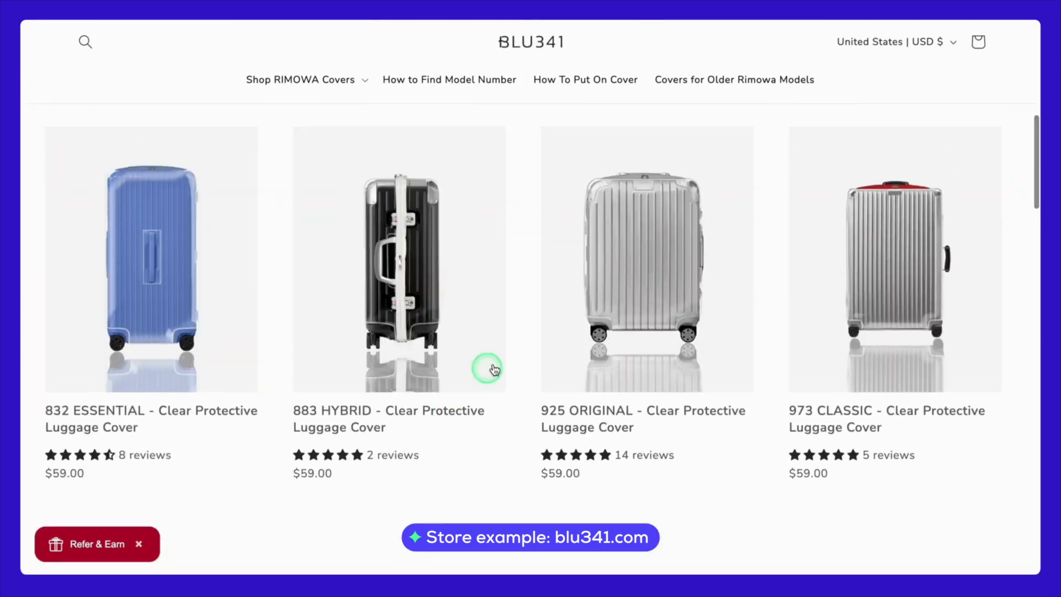
scroll(592, 338, down, 5)
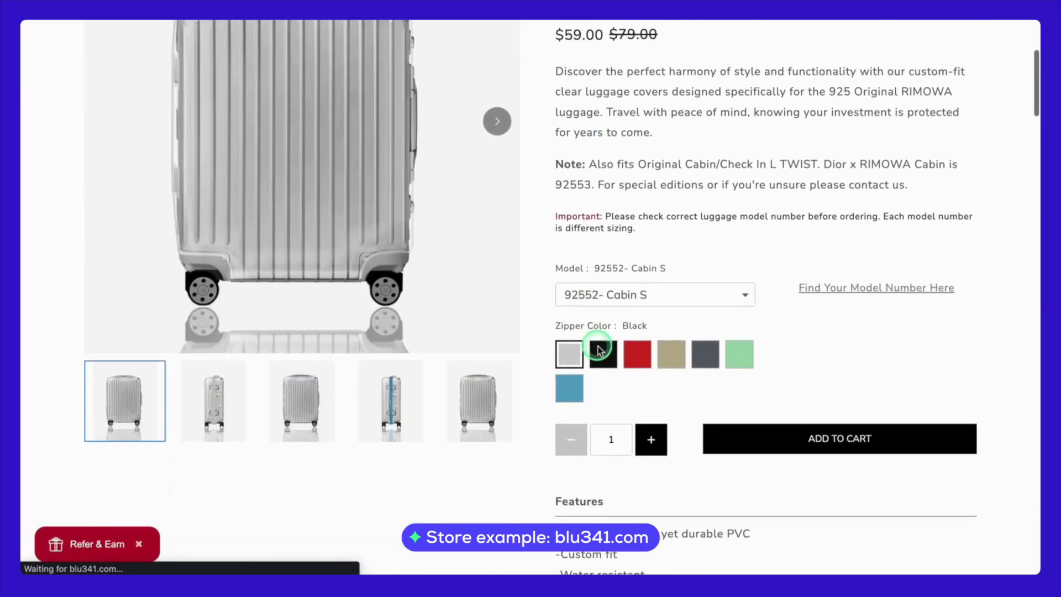
scroll(619, 372, up, 2)
scroll(817, 445, down, 8)
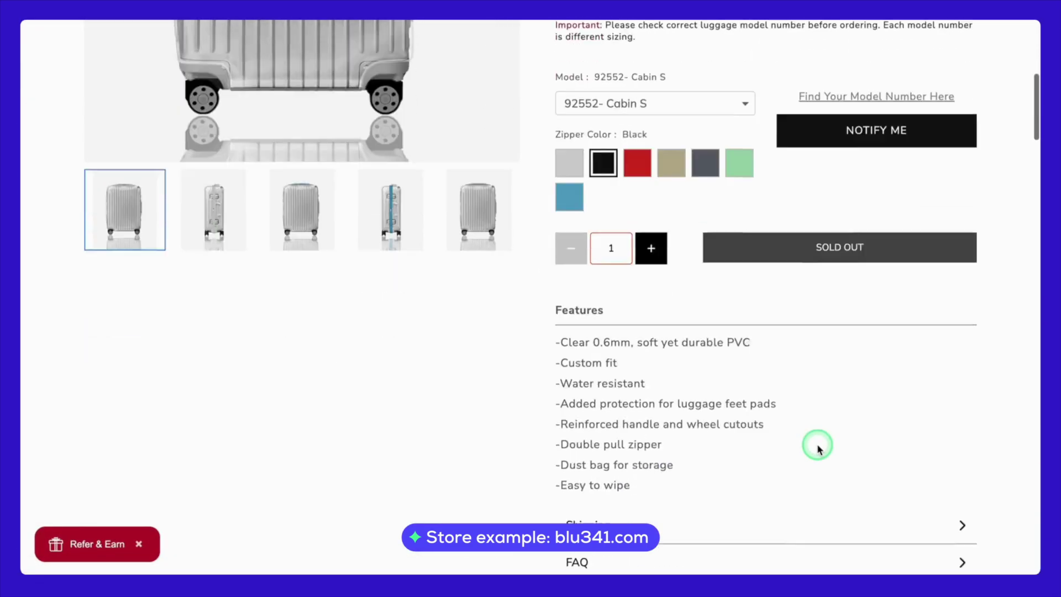
click(798, 391)
scroll(795, 398, down, 1)
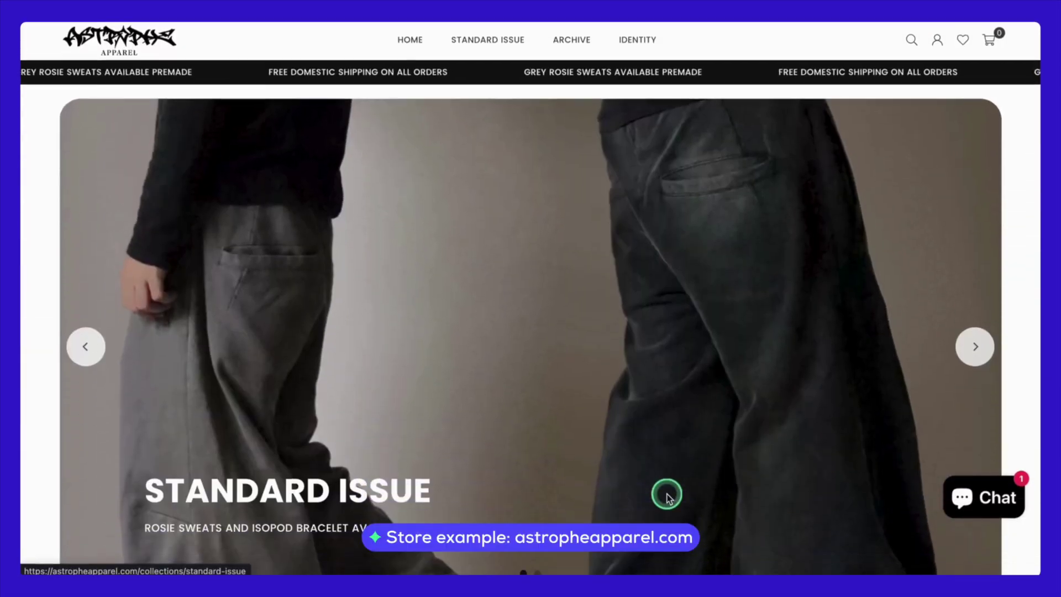
Browse the Astrophe Apparel homepage and open the black Rosie Sweats product page
scroll(666, 493, down, 15)
scroll(669, 495, down, 15)
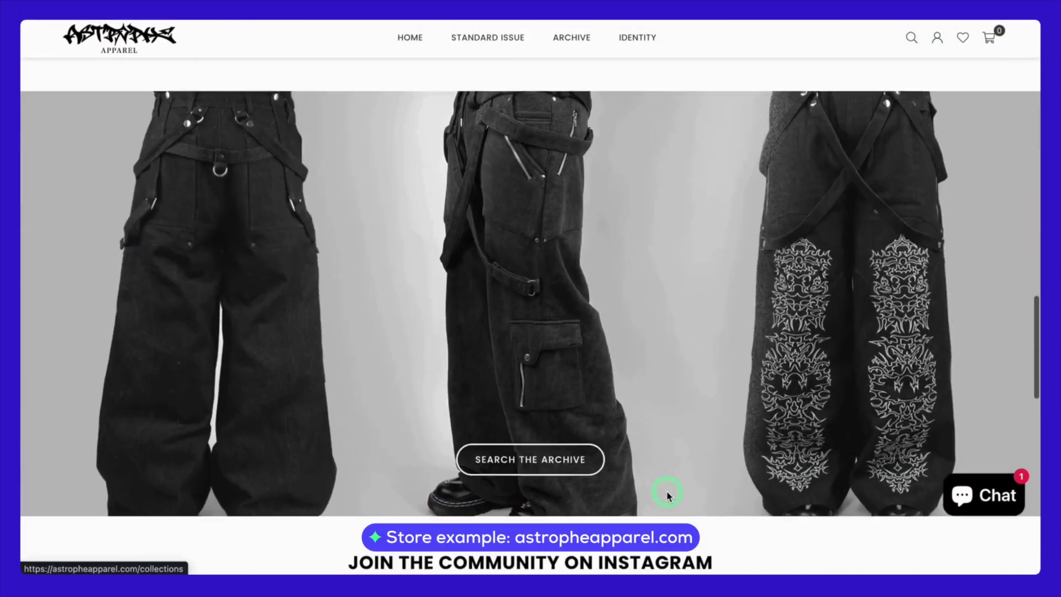
scroll(667, 496, down, 5)
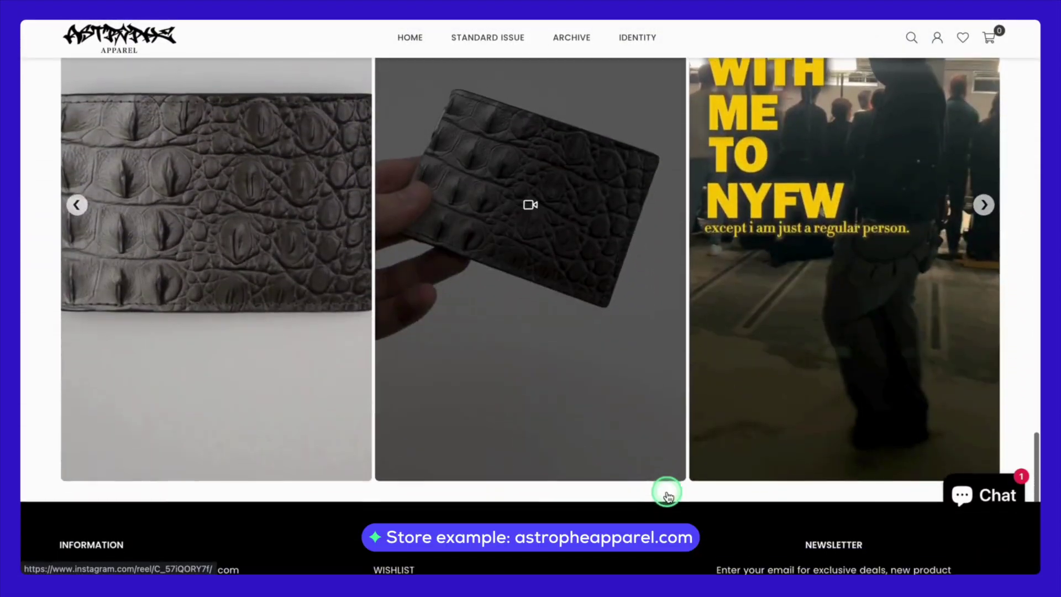
scroll(667, 494, up, 20)
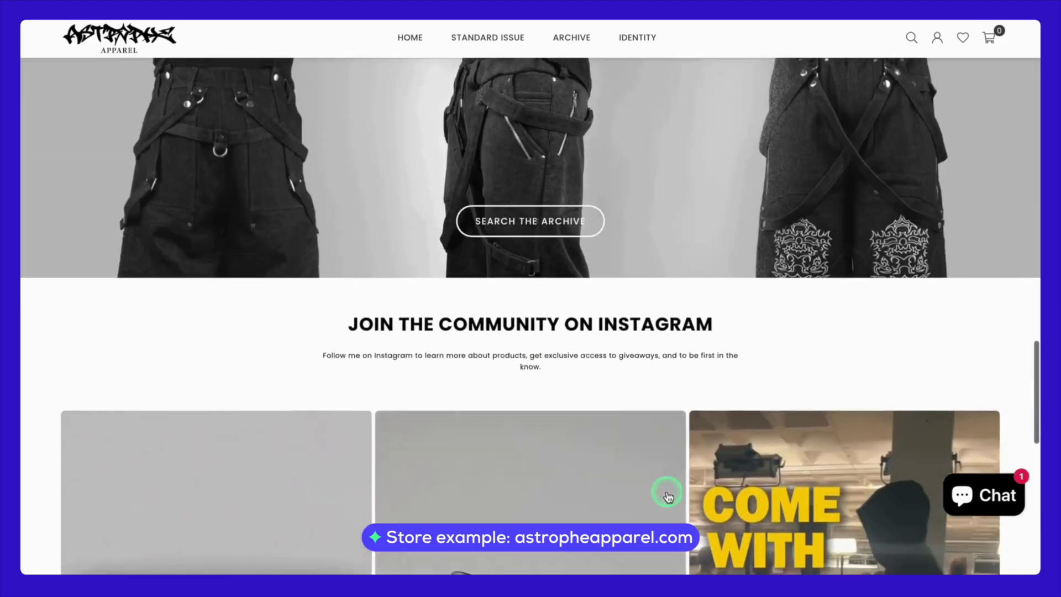
scroll(668, 496, up, 1)
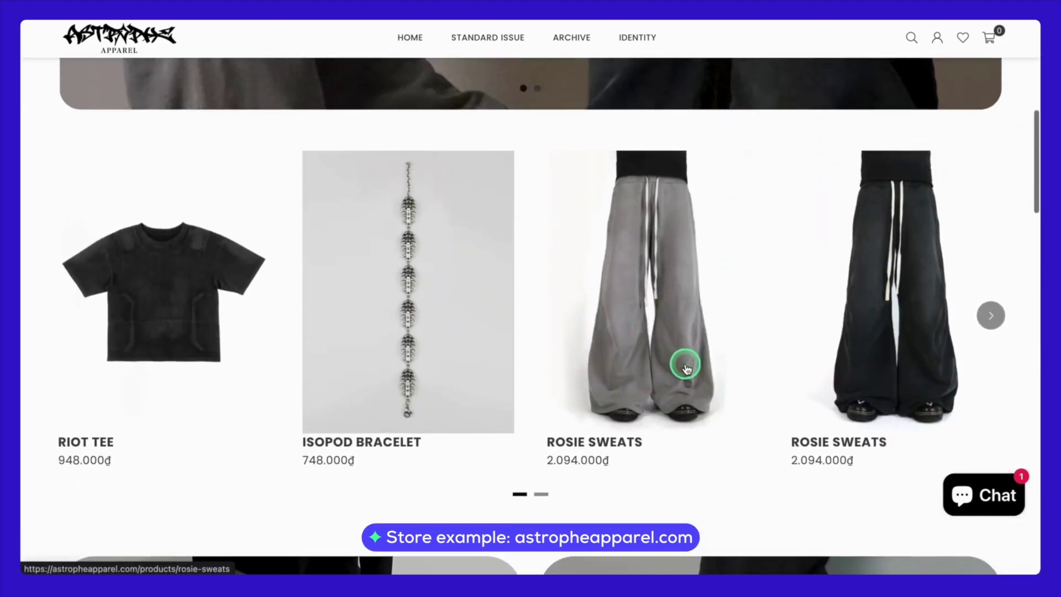
click(878, 298)
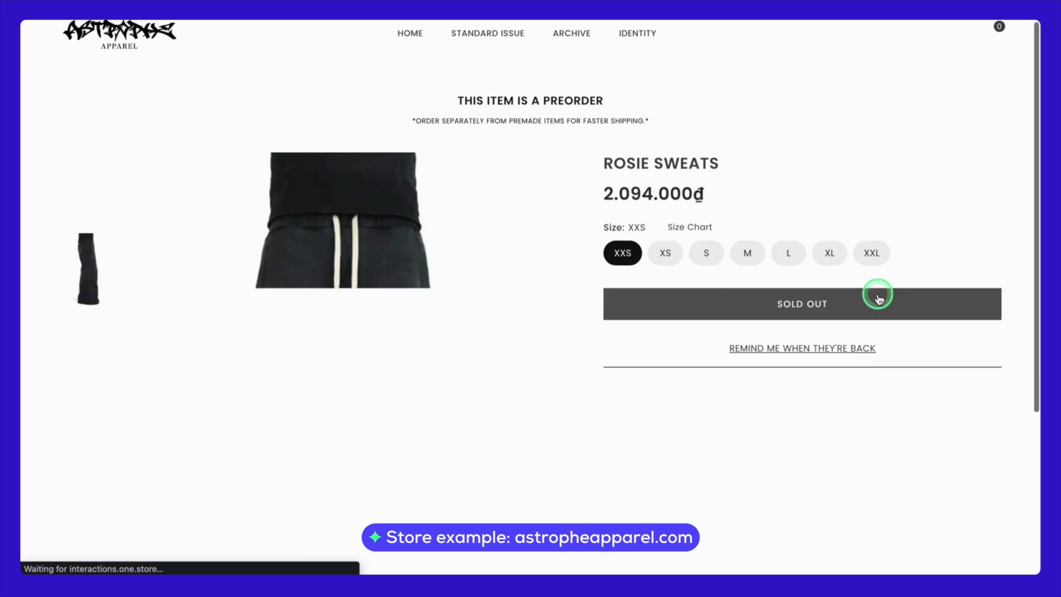
View the Rosie Sweats Availability, Construction and Care, and Shipping and Returns tabs
scroll(793, 368, down, 3)
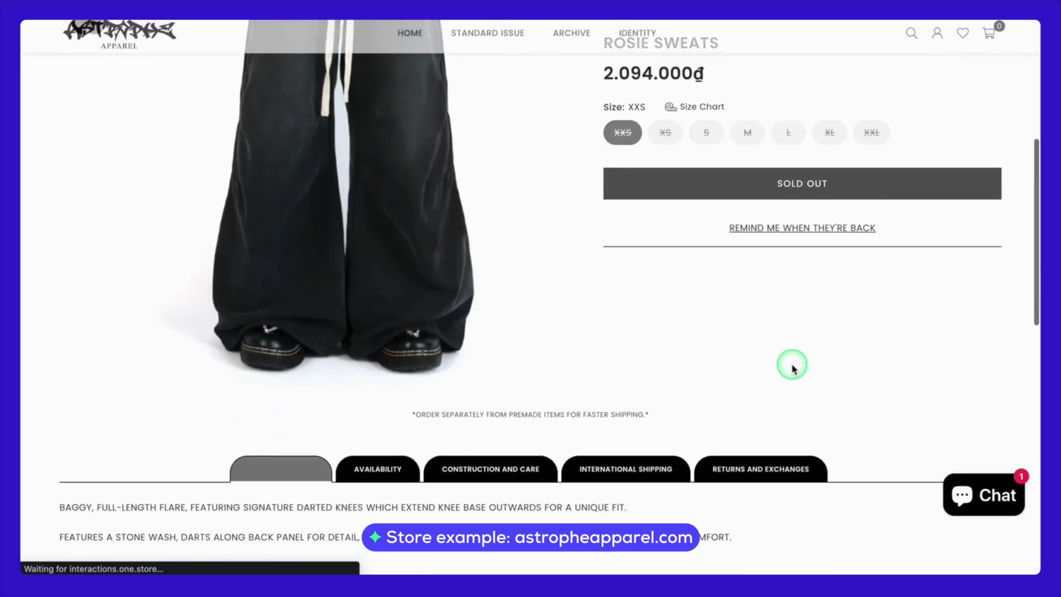
scroll(793, 367, down, 5)
click(374, 99)
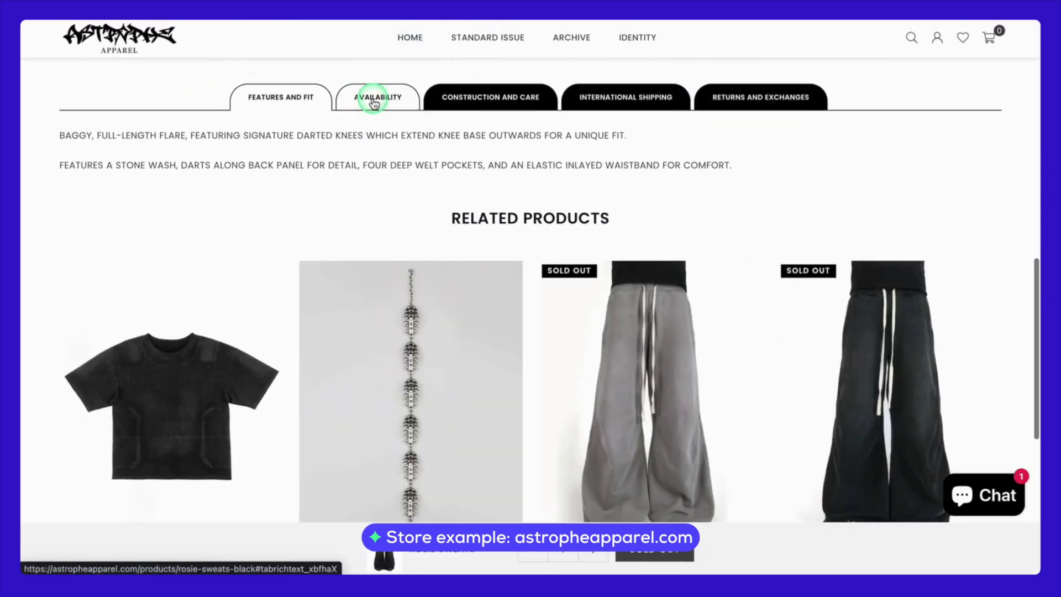
click(466, 95)
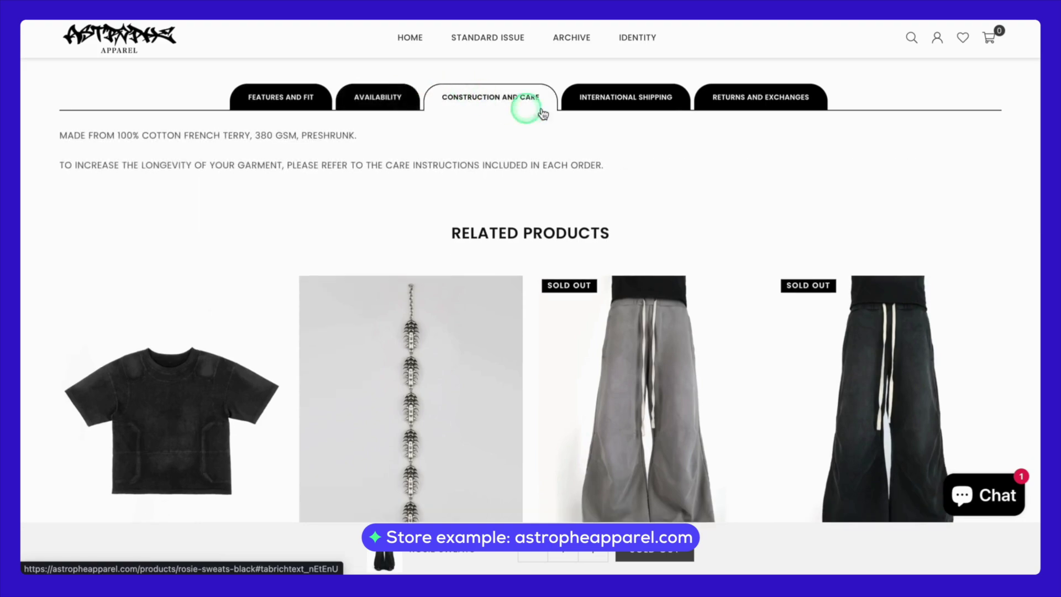
click(637, 102)
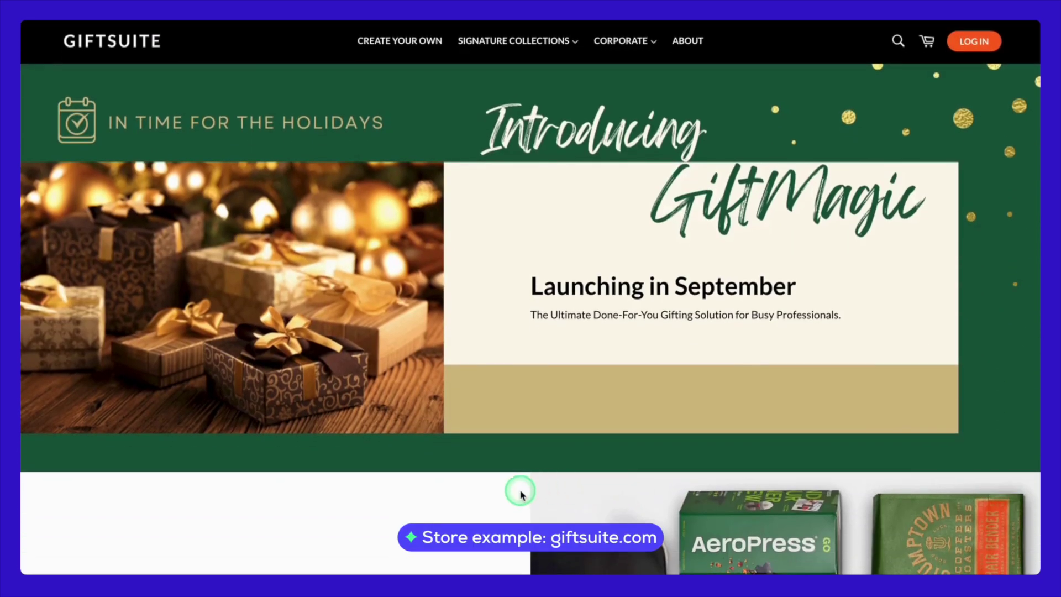
Browse the GiftSuite homepage and open The Moods Collection page
scroll(521, 490, down, 3)
scroll(520, 490, down, 5)
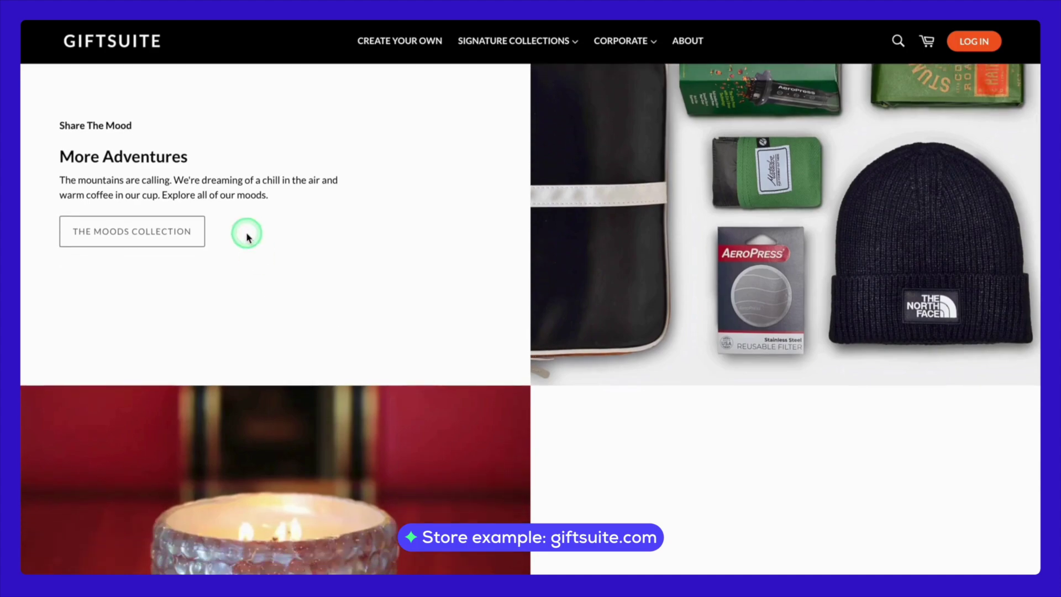
scroll(290, 293, down, 10)
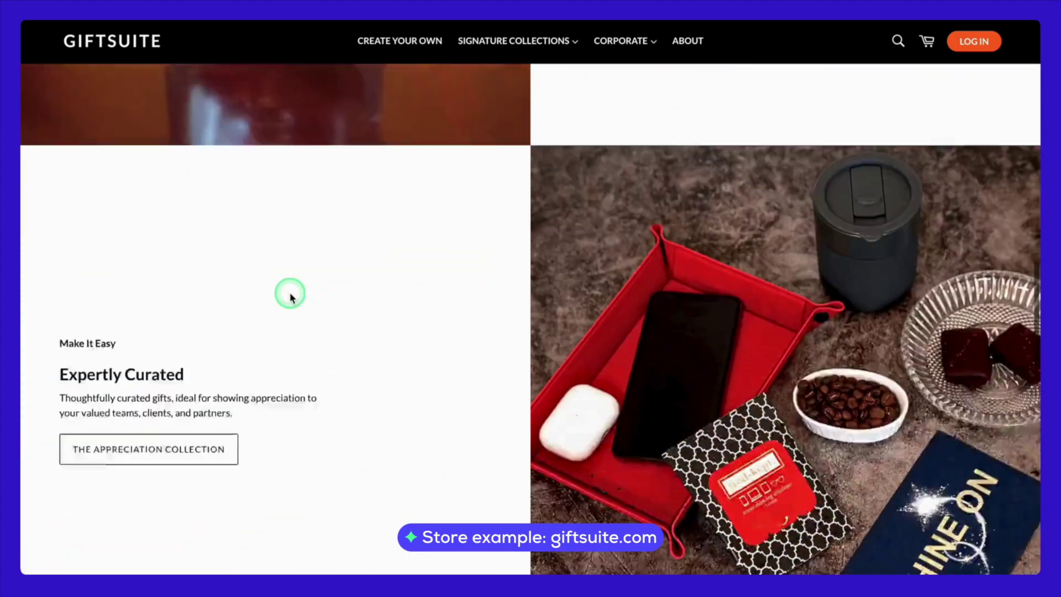
scroll(290, 296, down, 8)
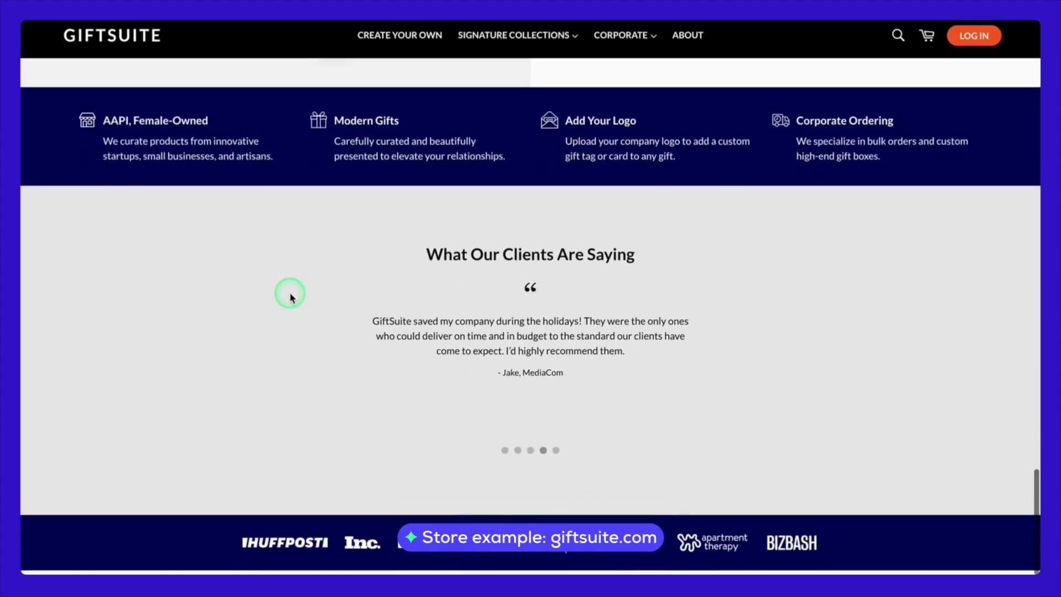
scroll(290, 295, up, 12)
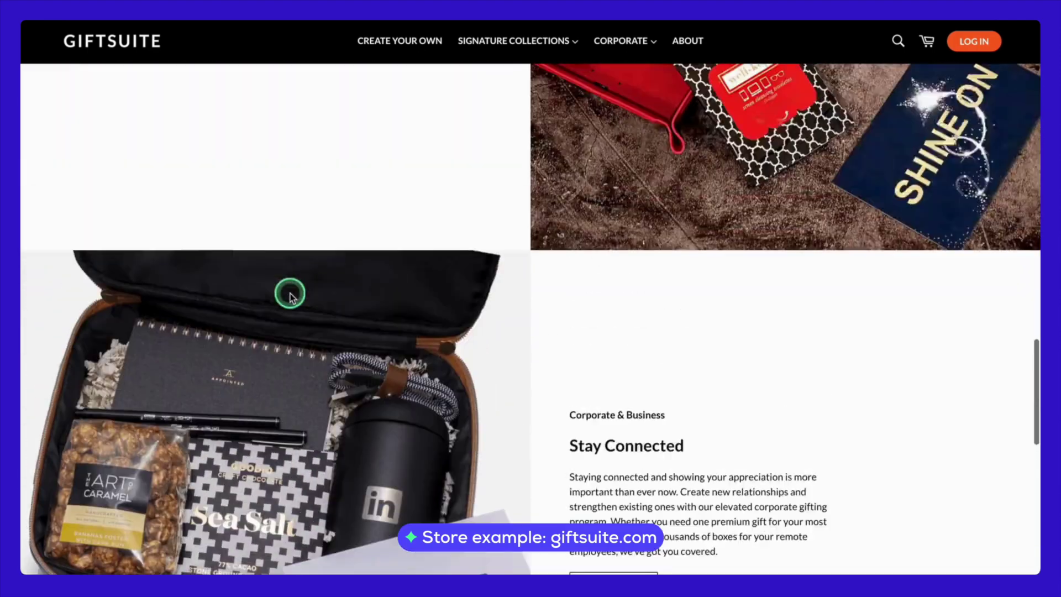
scroll(290, 297, up, 9)
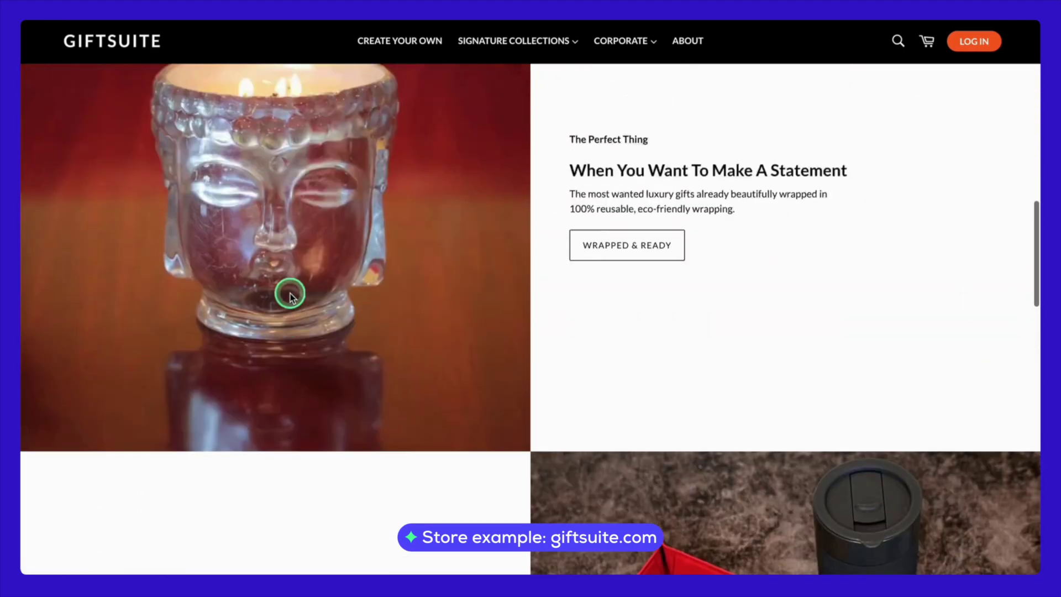
scroll(290, 297, up, 7)
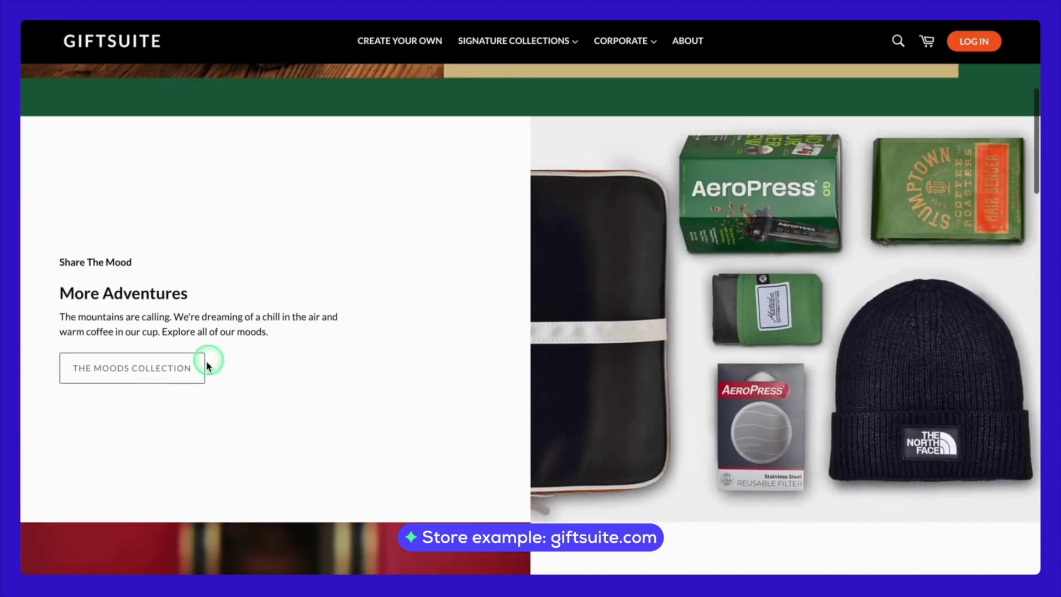
click(202, 369)
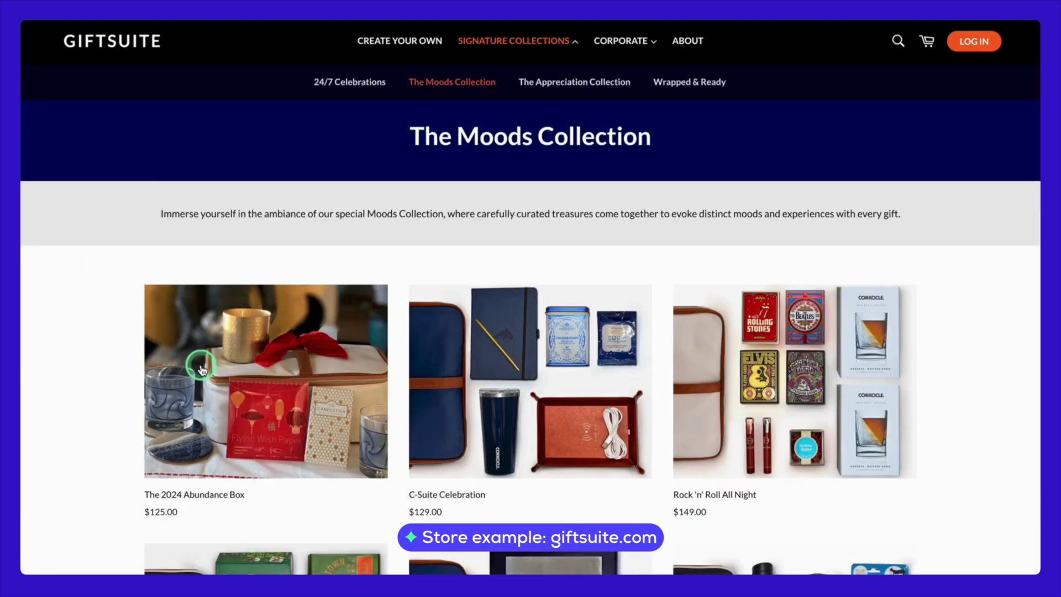
Scroll through The Moods Collection gift boxes and their prices
scroll(202, 369, down, 10)
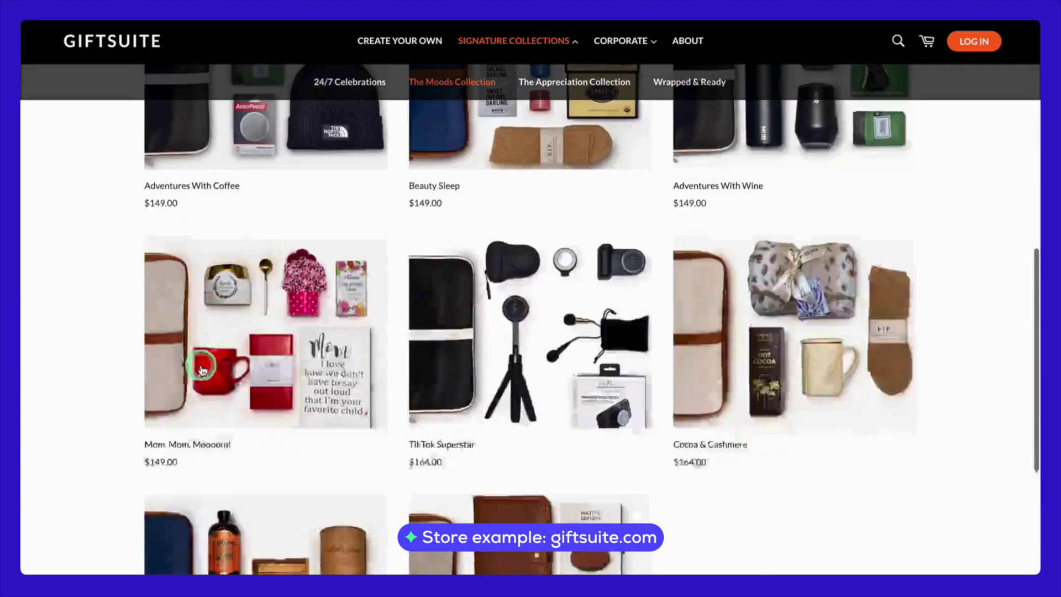
scroll(200, 365, down, 5)
scroll(200, 365, up, 4)
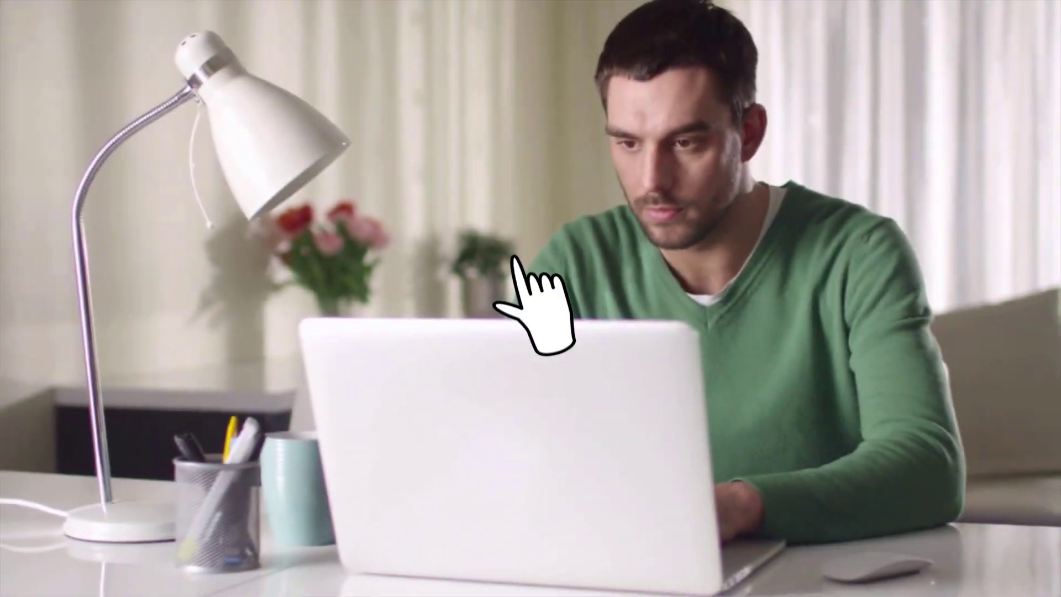